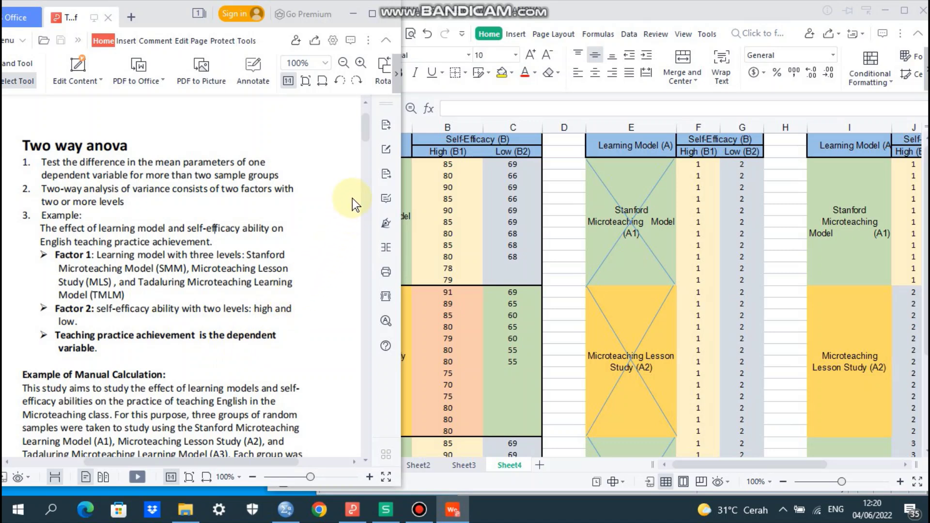
# - Read the manual calculation example and the score table for the Stanford and Lesson Study models in the PDF
pyautogui.moveTo(365, 136)
pyautogui.mouseDown()
pyautogui.moveTo(369, 161)
pyautogui.moveTo(365, 153)
pyautogui.mouseUp()
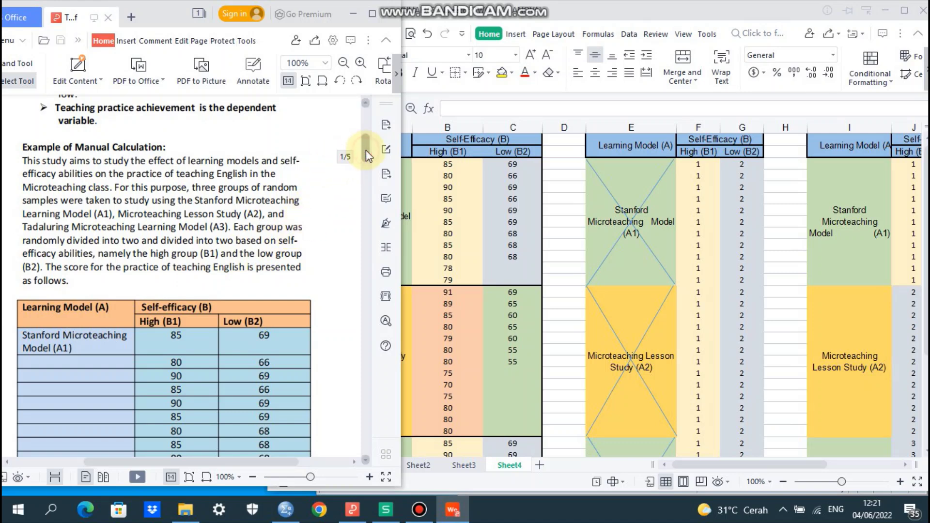
pyautogui.scroll(-3, 366, 150)
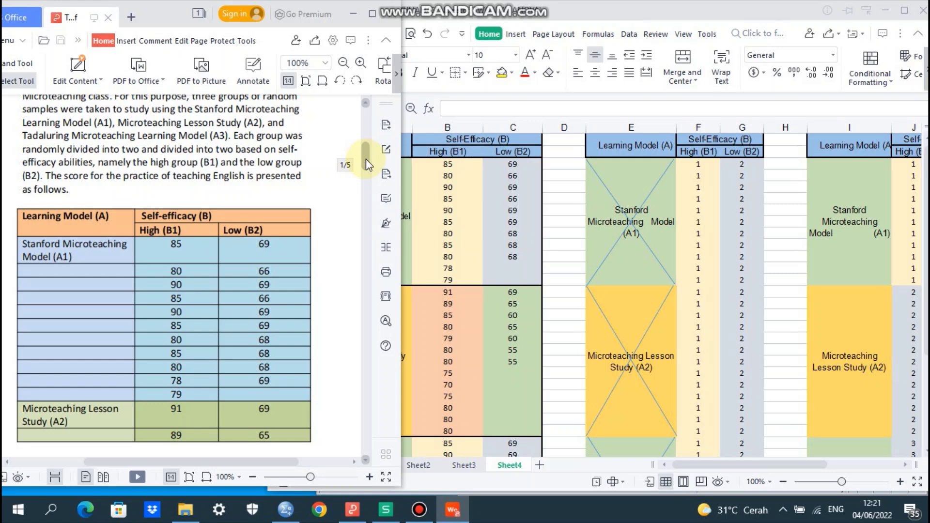
pyautogui.scroll(-1, 366, 159)
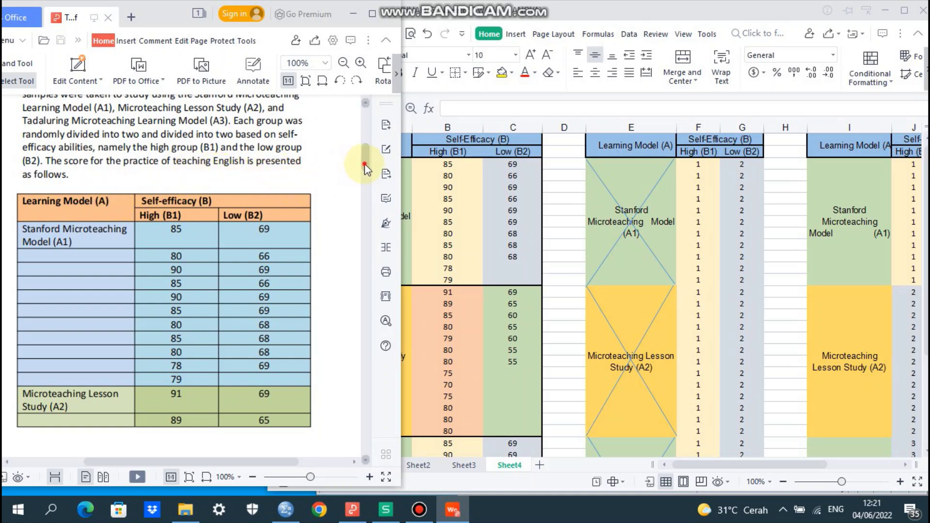
pyautogui.scroll(-1, 364, 166)
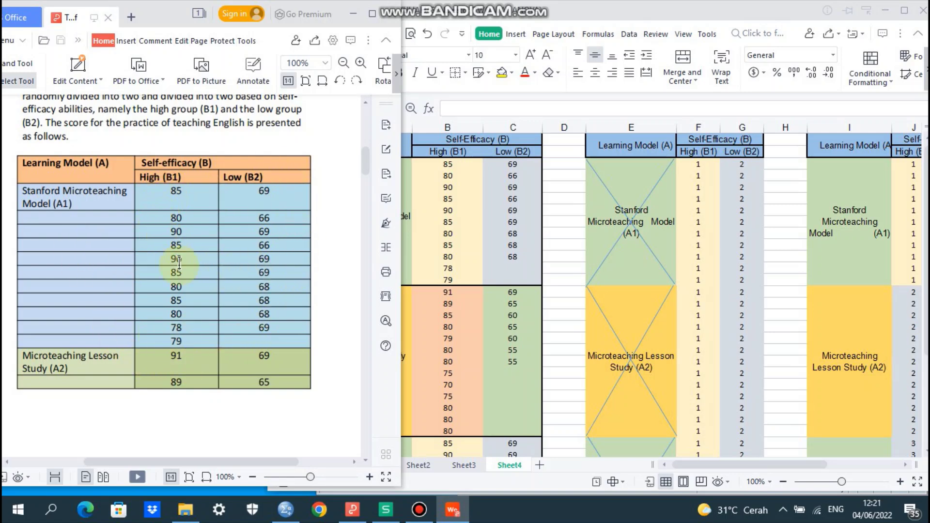
pyautogui.click(711, 466)
pyautogui.click(200, 286)
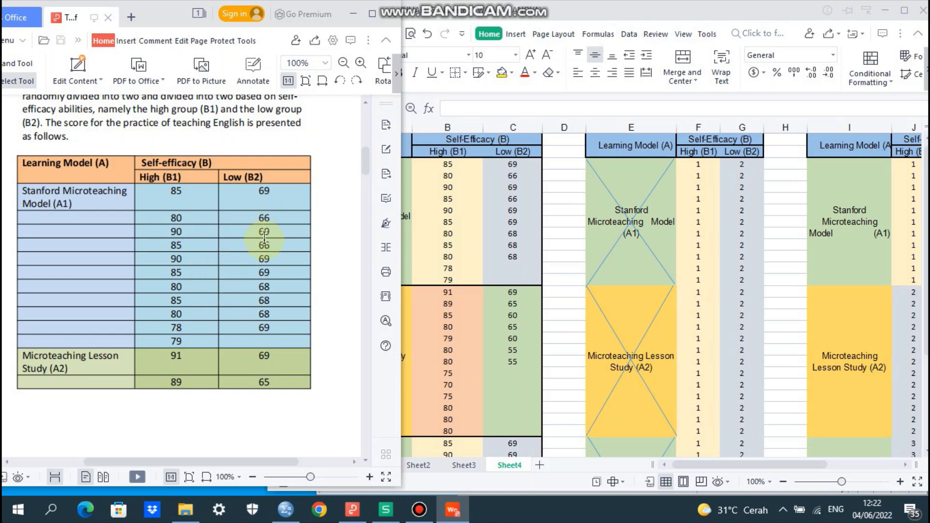
pyautogui.moveTo(366, 171); pyautogui.dragTo(369, 189)
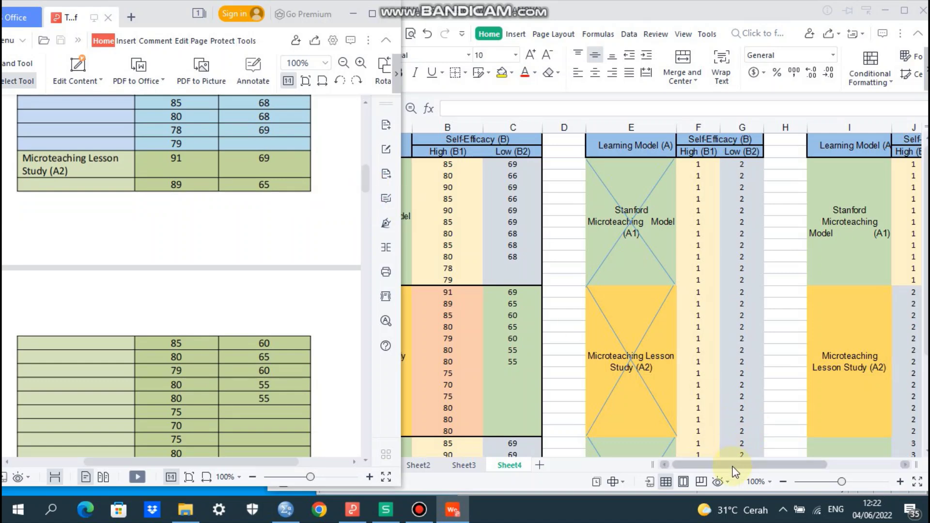
# - Compare the high and low group sizes summarised on Sheet4 with the A2 and A3 scores in the PDF table
pyautogui.moveTo(735, 461); pyautogui.dragTo(780, 462)
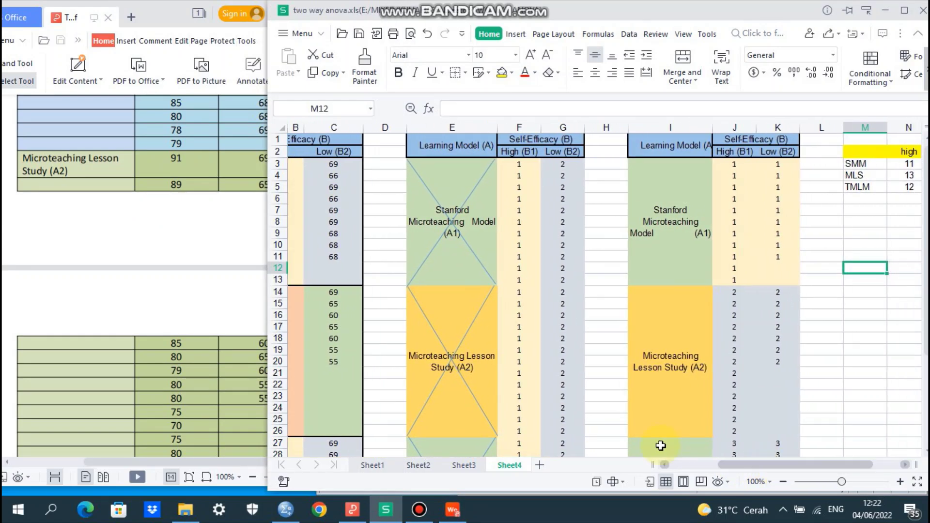
pyautogui.click(68, 199)
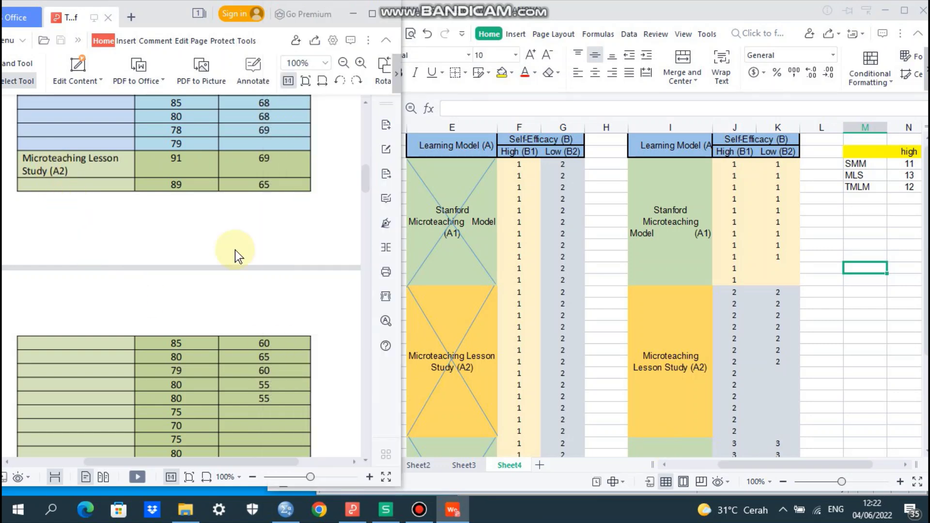
pyautogui.click(793, 465)
pyautogui.moveTo(793, 465); pyautogui.dragTo(804, 464)
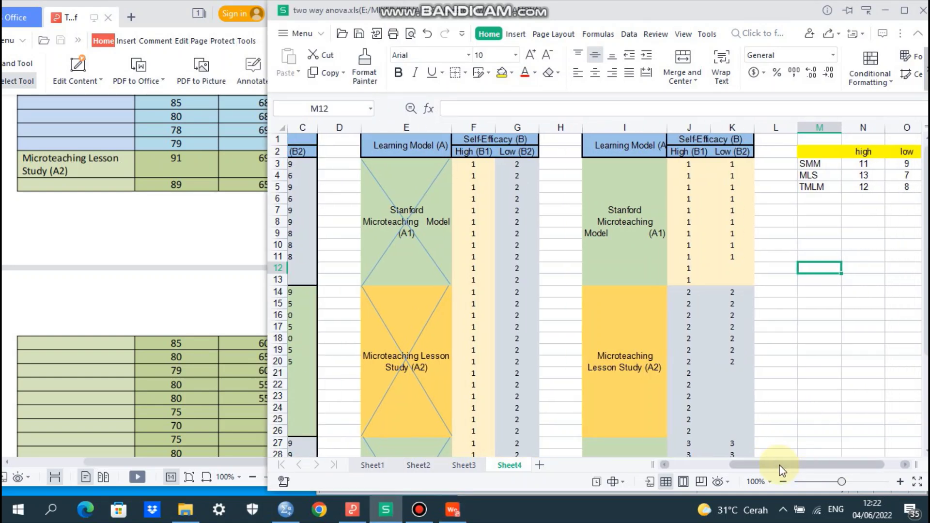
pyautogui.click(128, 161)
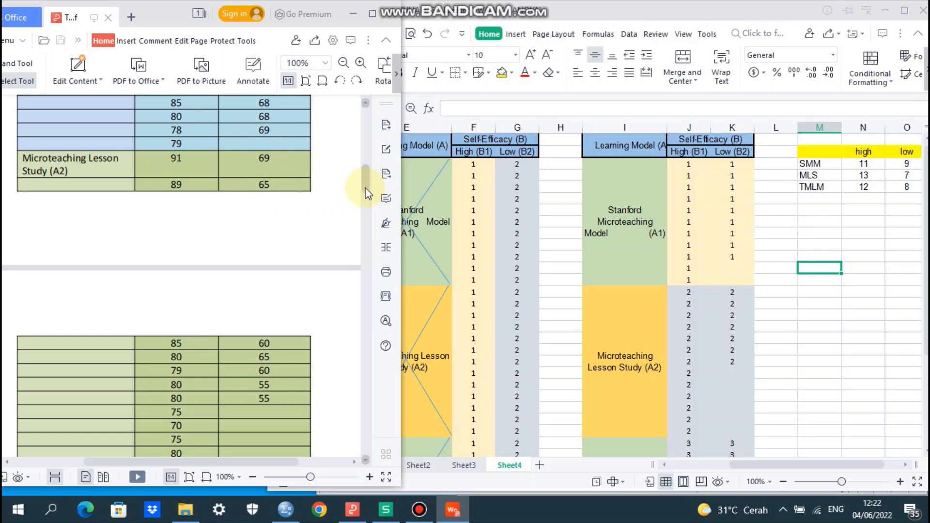
pyautogui.moveTo(364, 187); pyautogui.dragTo(364, 220)
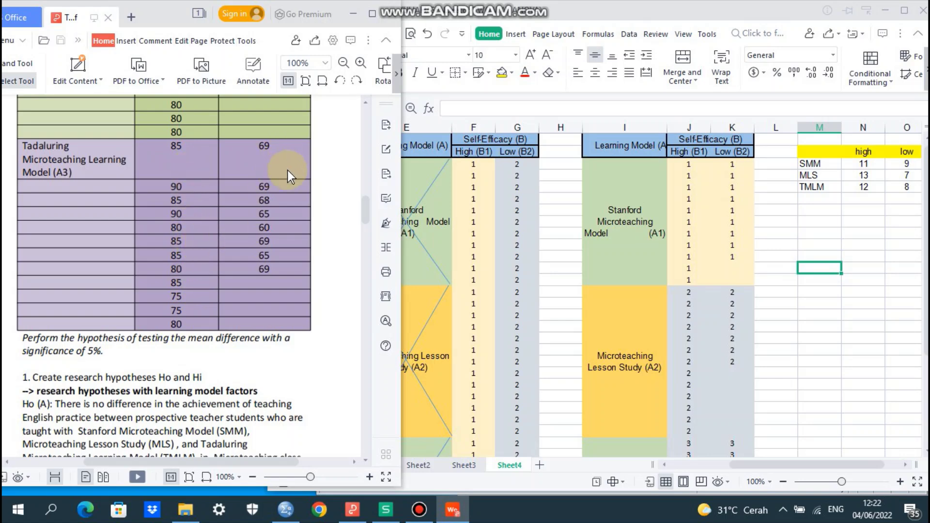
# - Read the research hypotheses for learning model, self-efficacy and their interaction in the PDF
pyautogui.moveTo(364, 210); pyautogui.dragTo(366, 230)
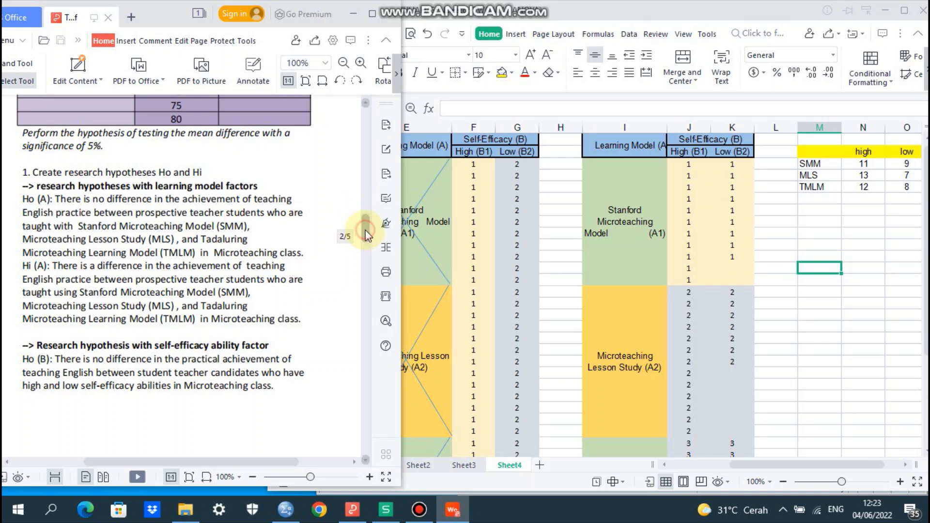
pyautogui.scroll(-1, 366, 237)
pyautogui.scroll(1, 366, 237)
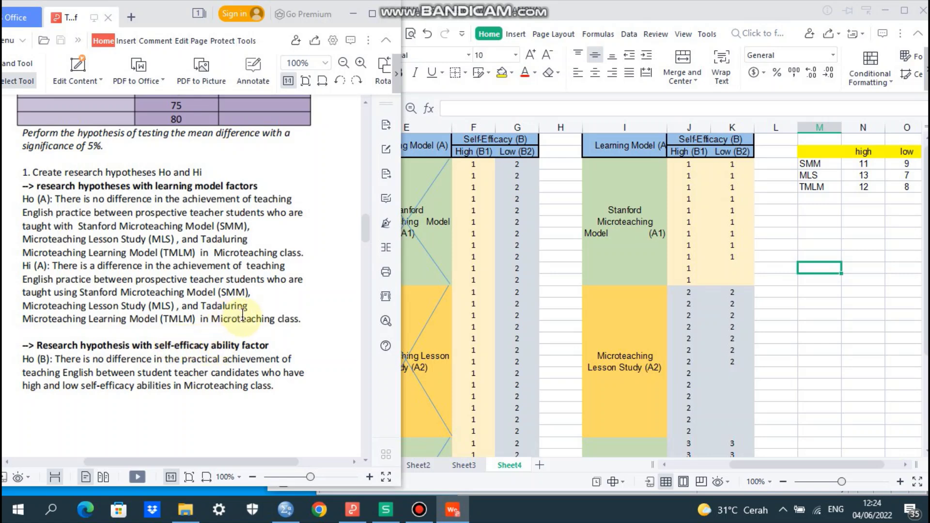
pyautogui.moveTo(367, 238); pyautogui.dragTo(369, 246)
pyautogui.moveTo(369, 248); pyautogui.dragTo(372, 260)
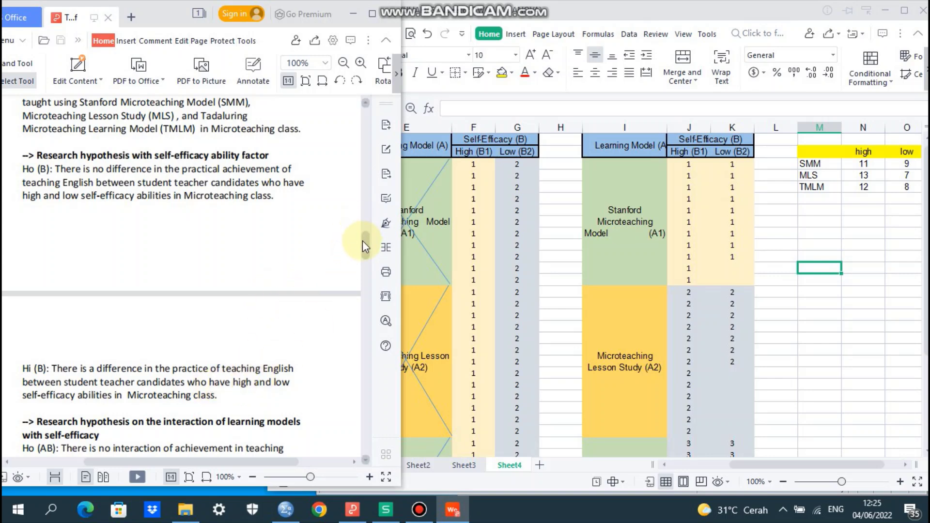
pyautogui.moveTo(362, 243); pyautogui.dragTo(369, 266)
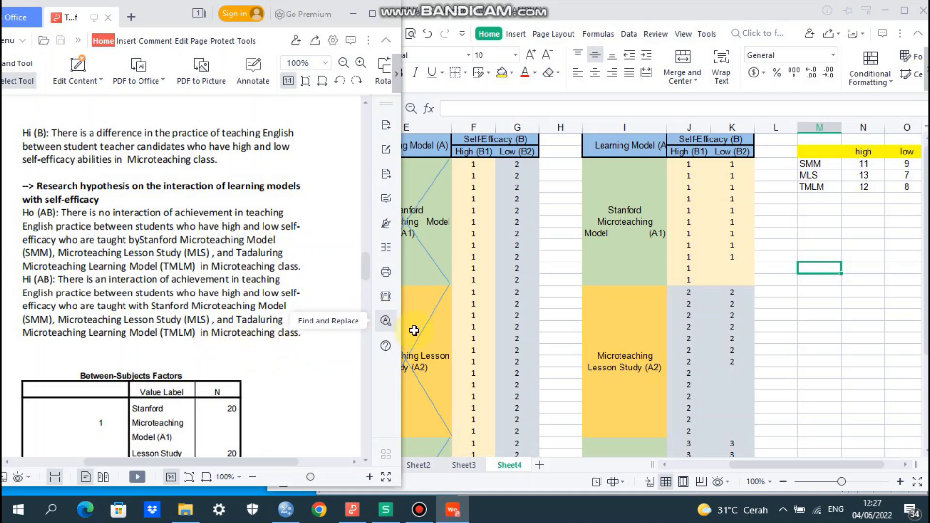
# - Switch to the two way anova spreadsheet and look over the score table in columns A to C of Sheet4
pyautogui.click(500, 327)
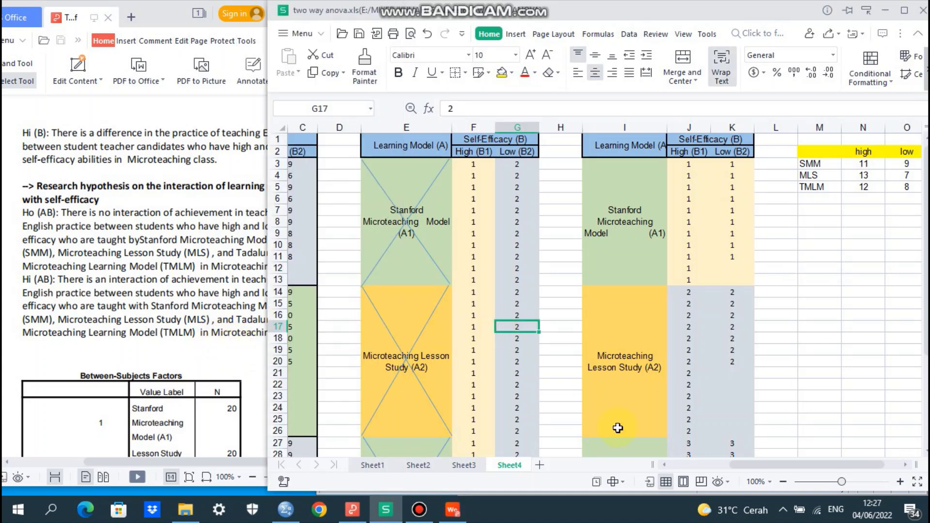
pyautogui.moveTo(784, 465); pyautogui.dragTo(721, 472)
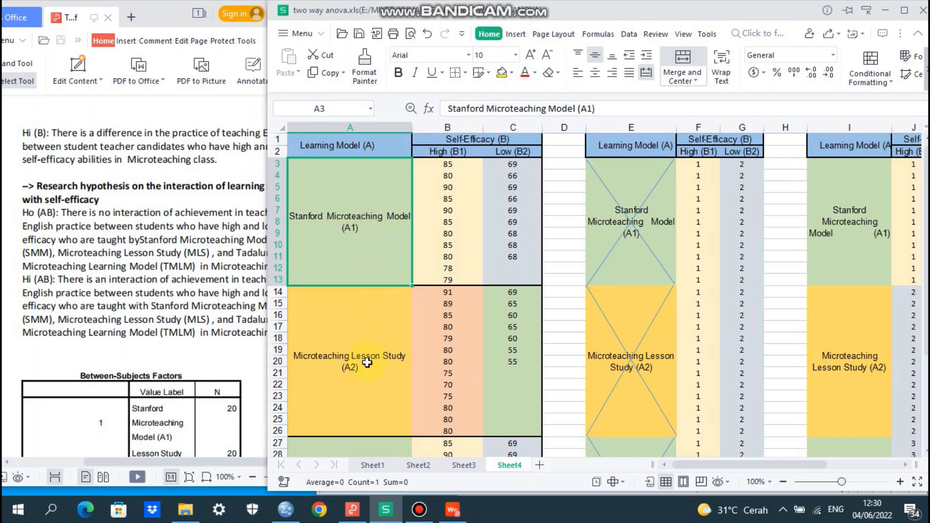
pyautogui.scroll(-3, 597, 295)
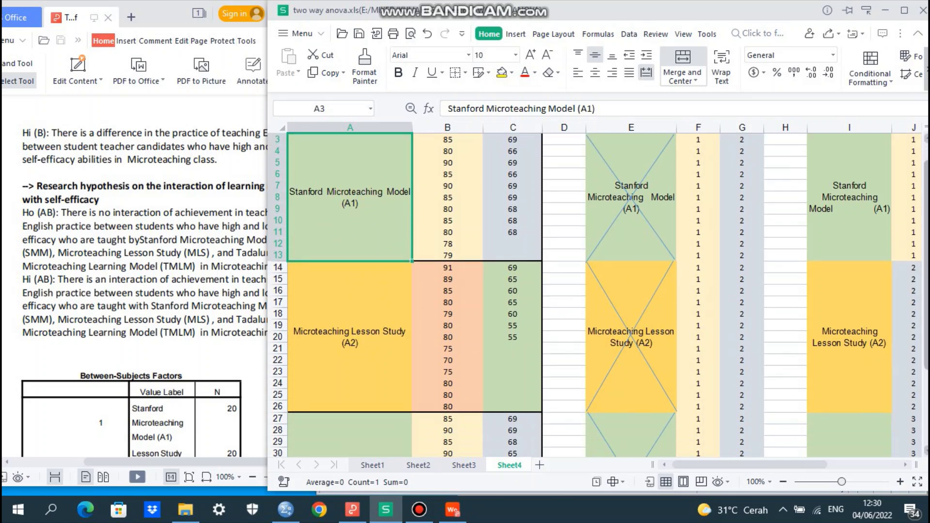
pyautogui.scroll(-1, 927, 257)
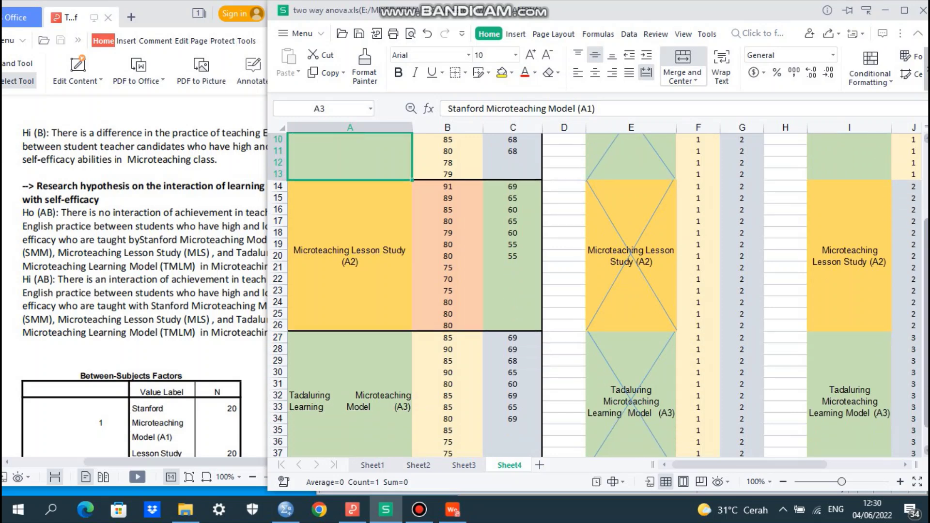
pyautogui.scroll(3, 927, 257)
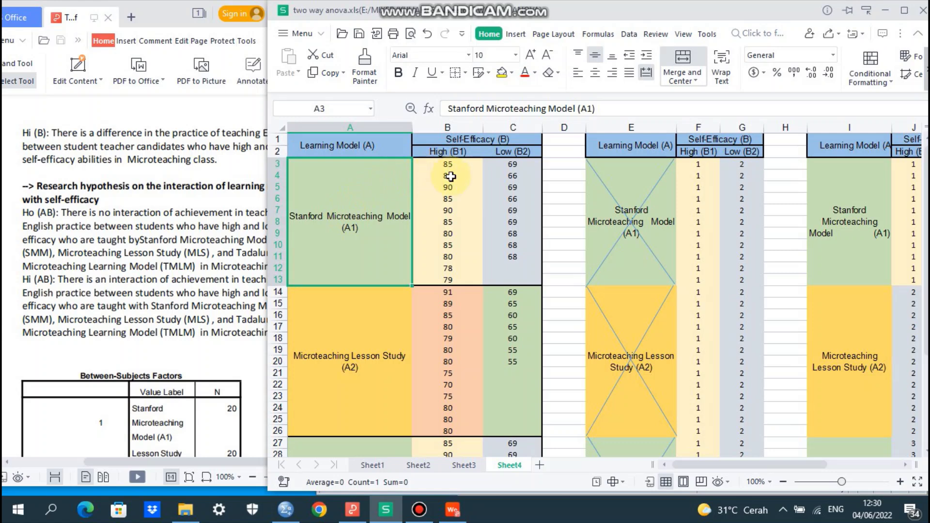
# - Examine the high and low self-efficacy scores of the Stanford Microteaching Model (A1) group on Sheet4
pyautogui.click(490, 232)
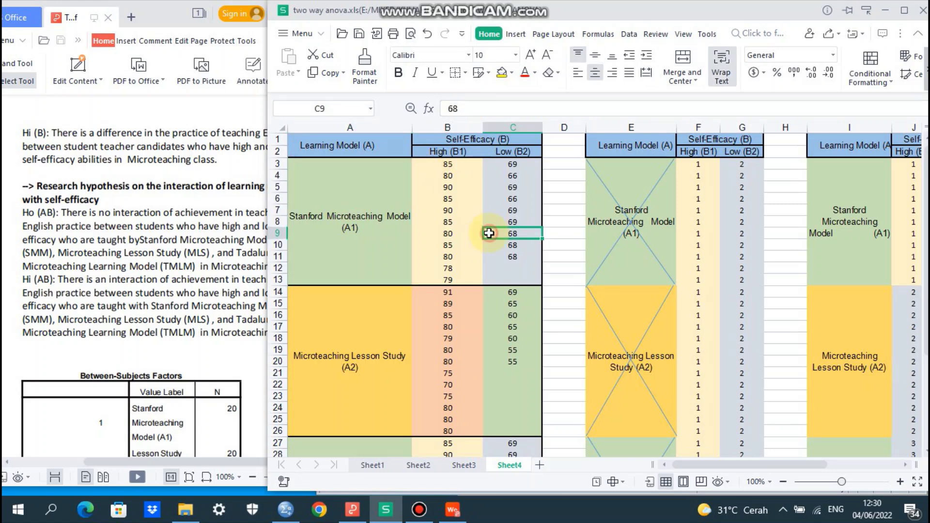
pyautogui.click(447, 165)
pyautogui.click(458, 280)
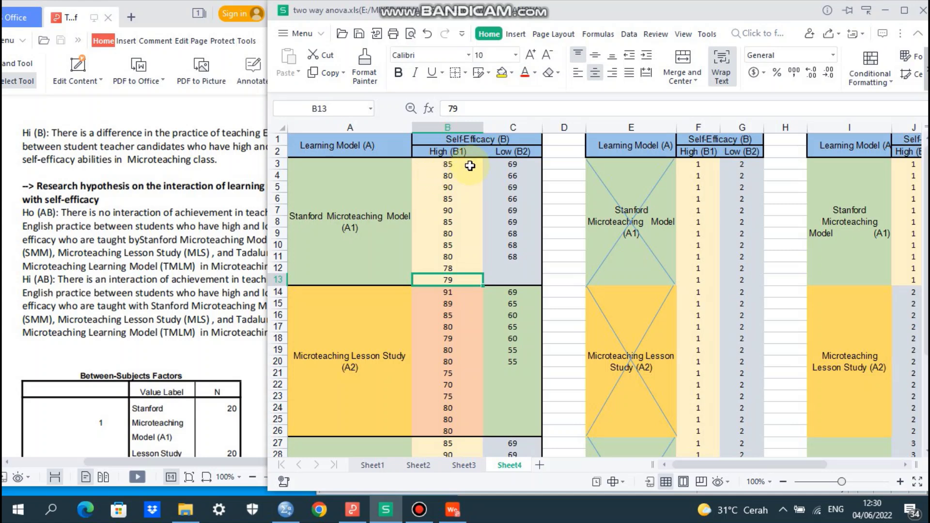
pyautogui.click(319, 240)
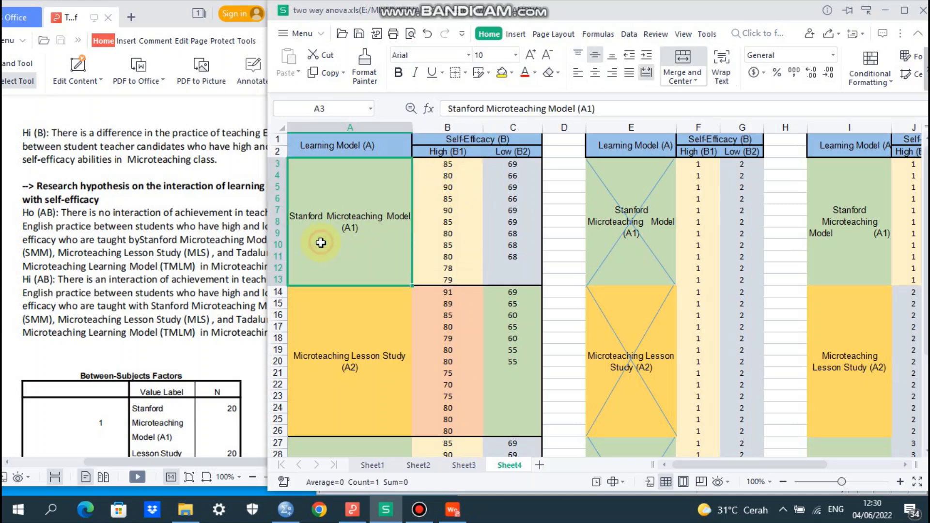
pyautogui.click(393, 234)
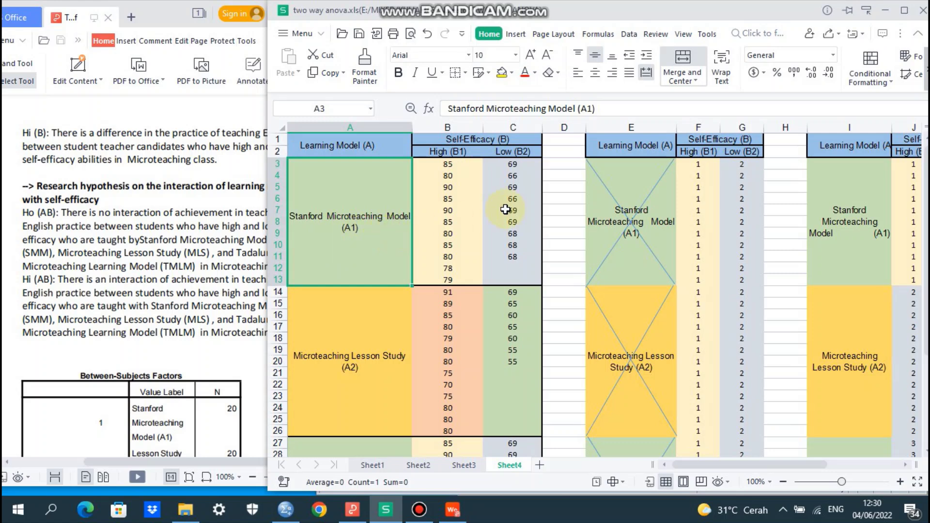
pyautogui.click(512, 164)
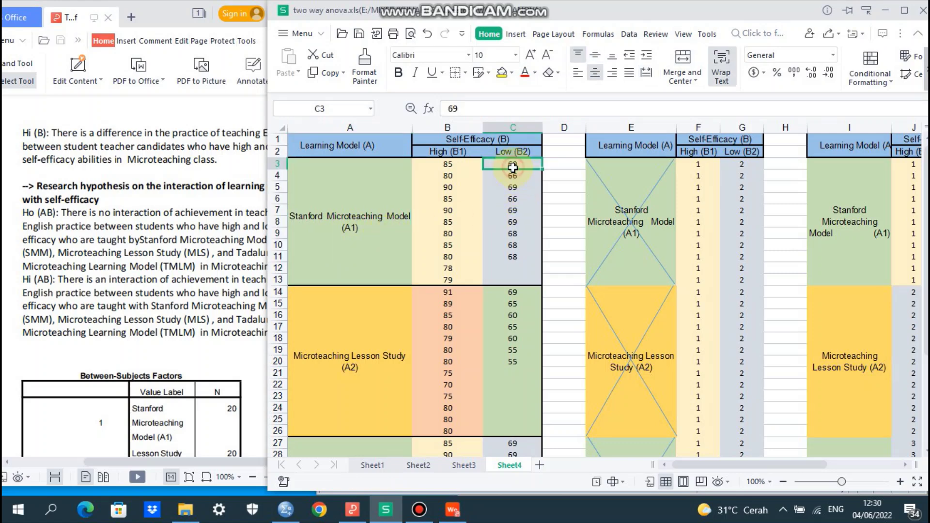
pyautogui.click(518, 257)
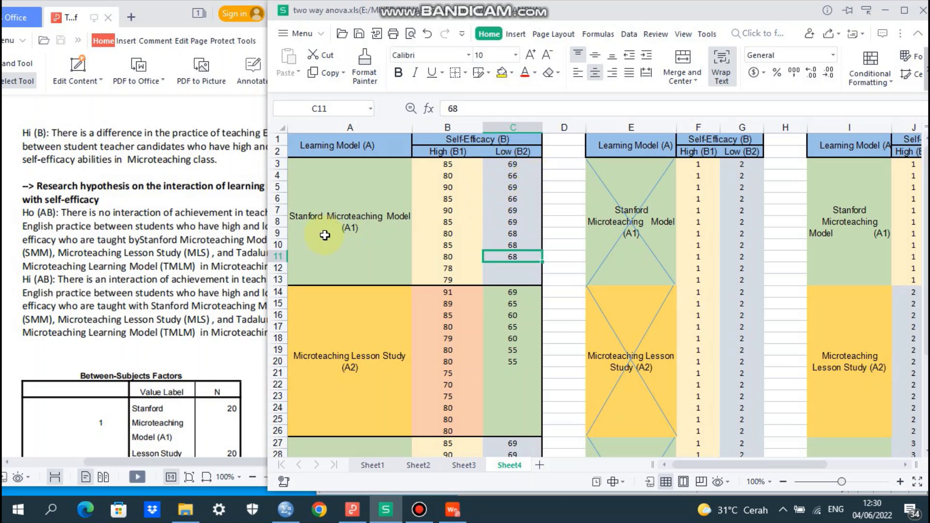
pyautogui.click(325, 236)
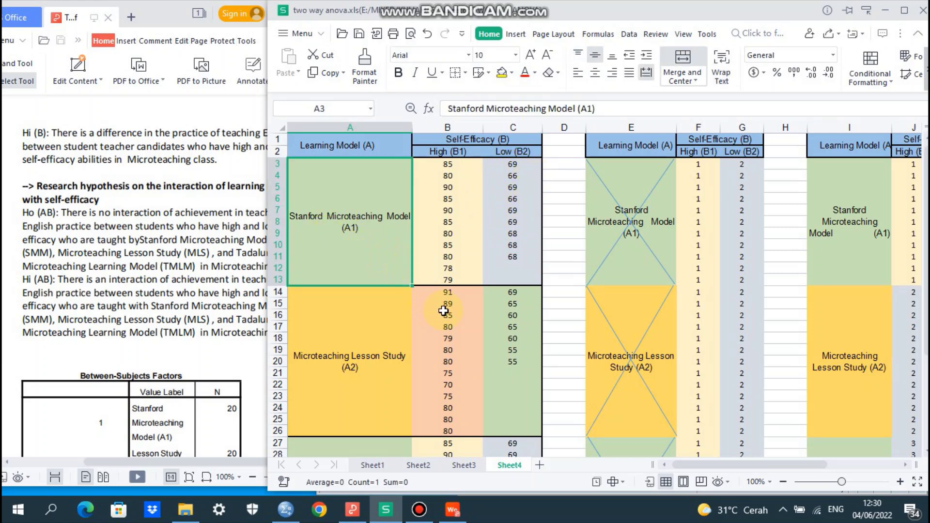
# - Examine the high and low self-efficacy scores of the Microteaching Lesson Study (A2) group on Sheet4
pyautogui.click(442, 309)
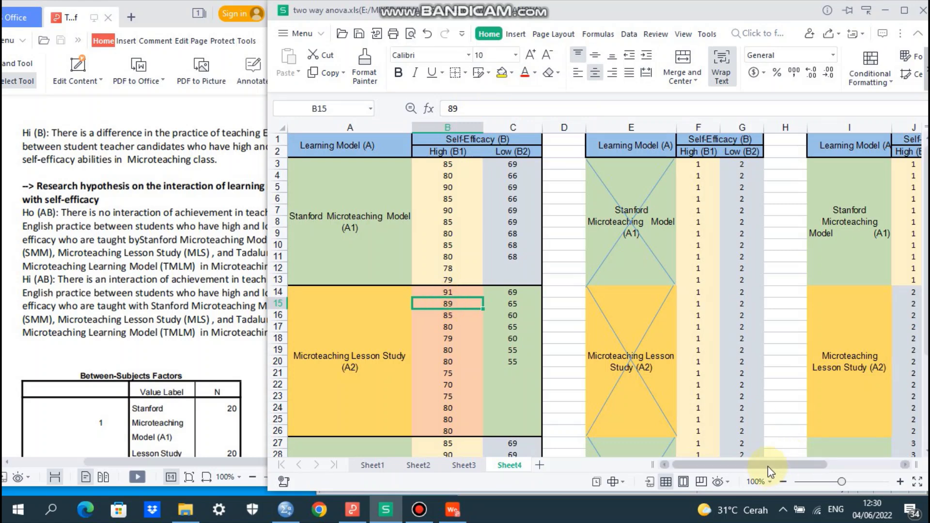
pyautogui.click(445, 296)
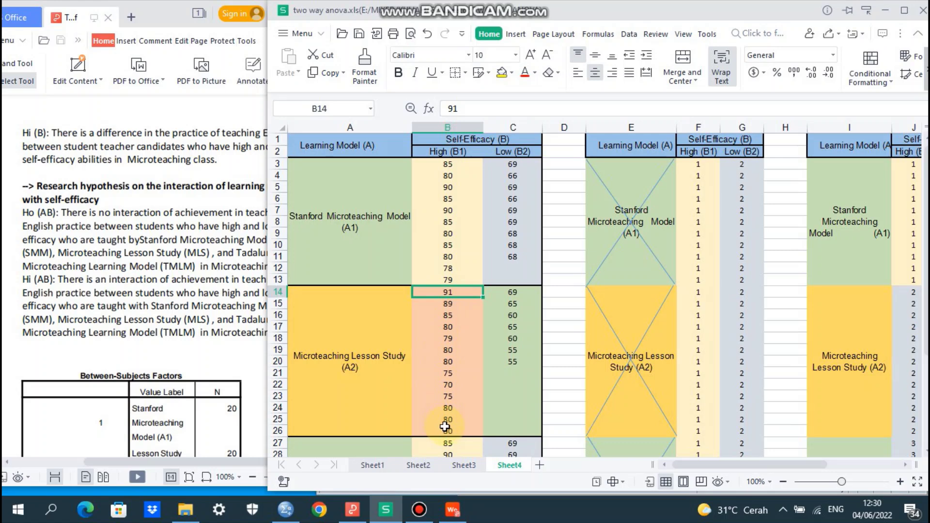
pyautogui.click(448, 383)
pyautogui.click(337, 314)
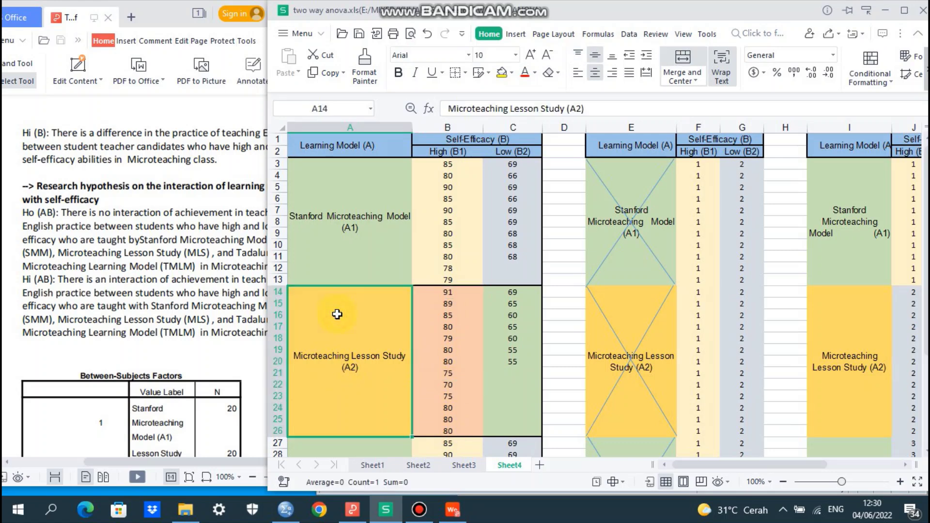
pyautogui.click(506, 293)
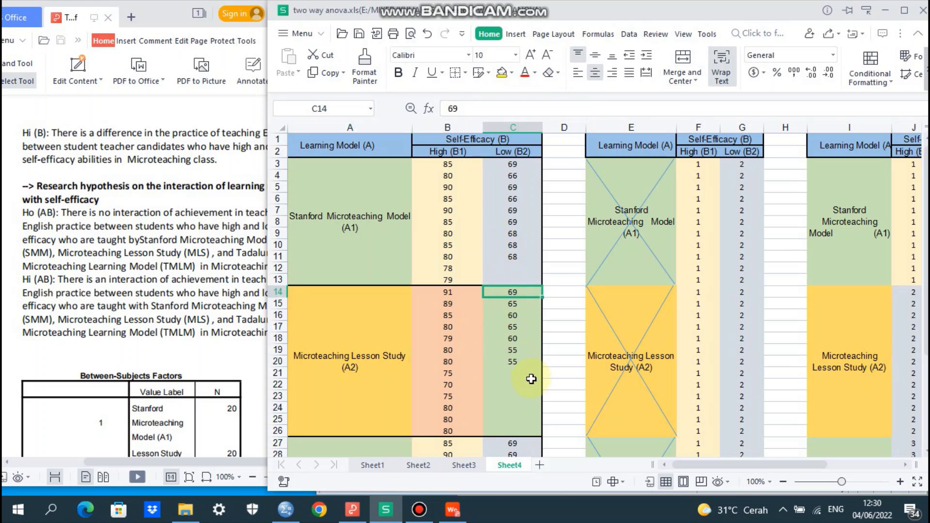
pyautogui.click(324, 378)
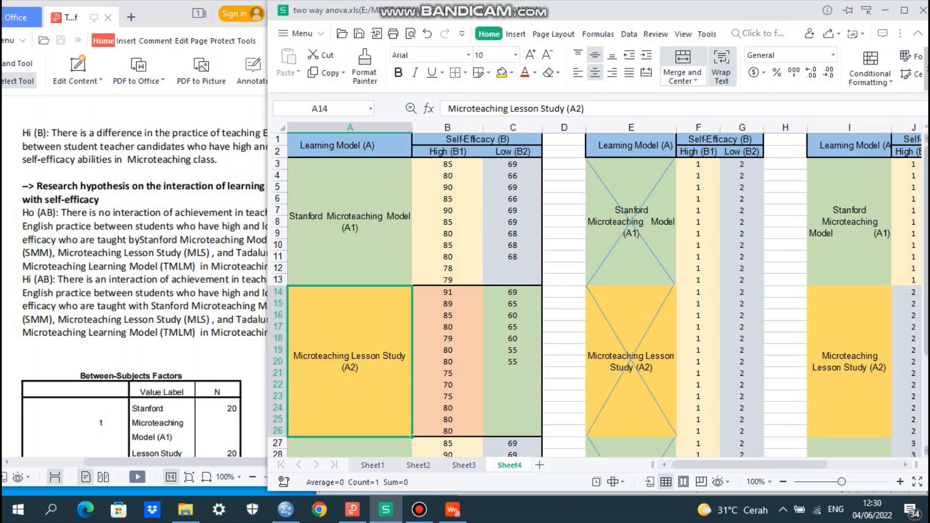
# - Examine the high and low self-efficacy scores of the Tadaluring Microteaching Learning Model (A3) group on Sheet4
pyautogui.scroll(-2, 324, 378)
pyautogui.scroll(-3, 324, 379)
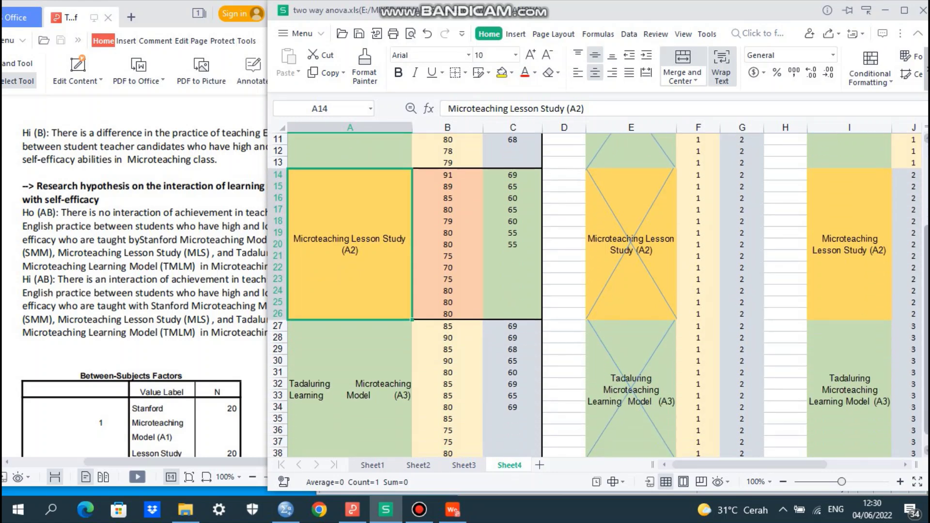
pyautogui.click(333, 375)
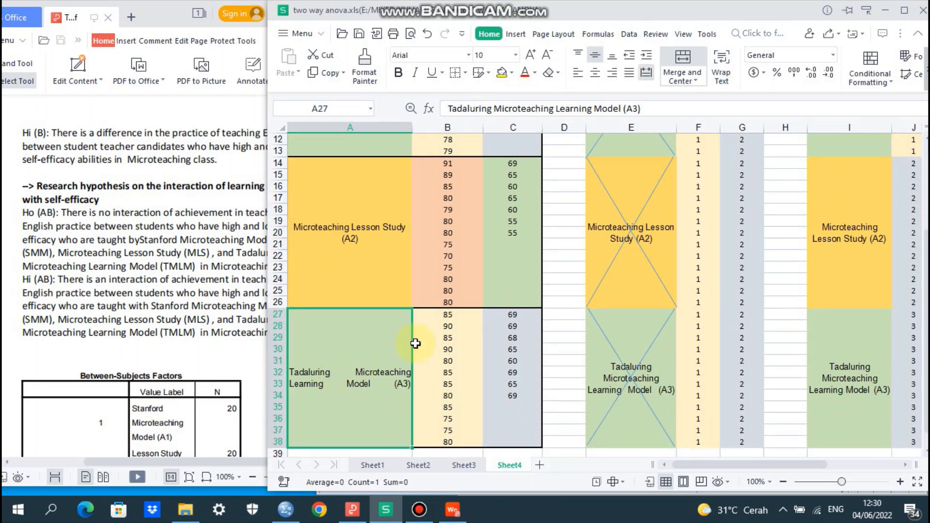
pyautogui.click(445, 323)
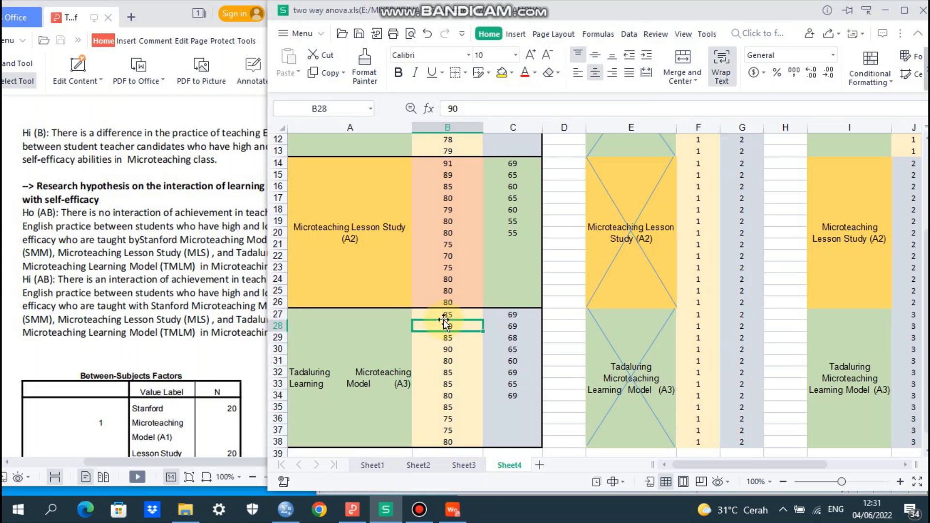
pyautogui.click(442, 317)
pyautogui.moveTo(443, 316); pyautogui.dragTo(444, 442)
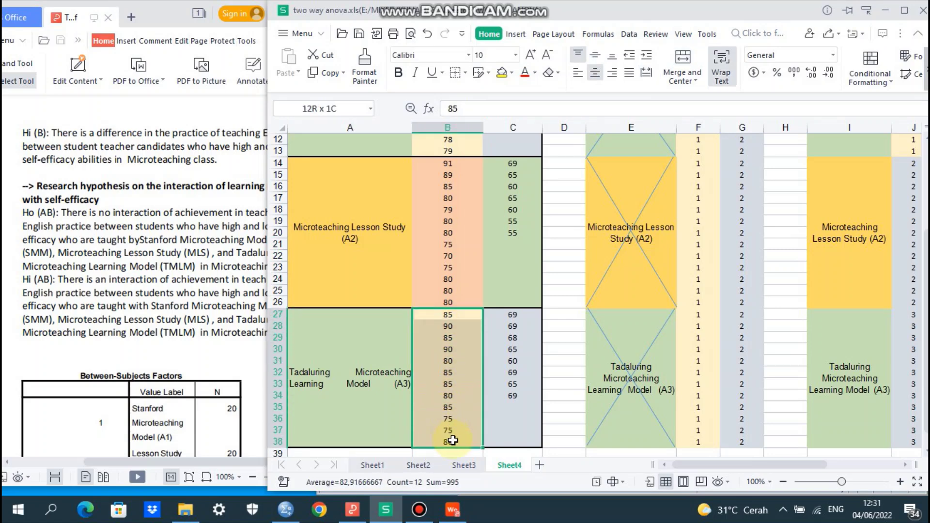
pyautogui.click(329, 346)
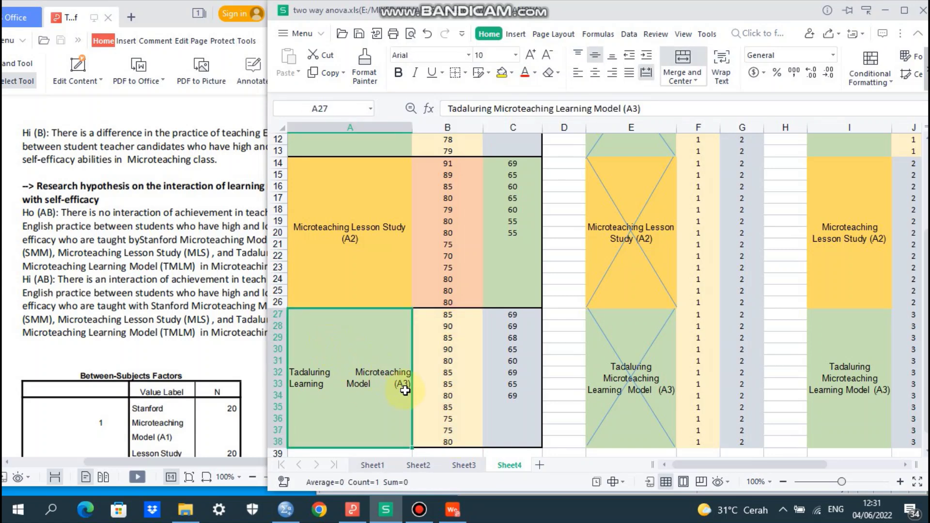
pyautogui.click(510, 360)
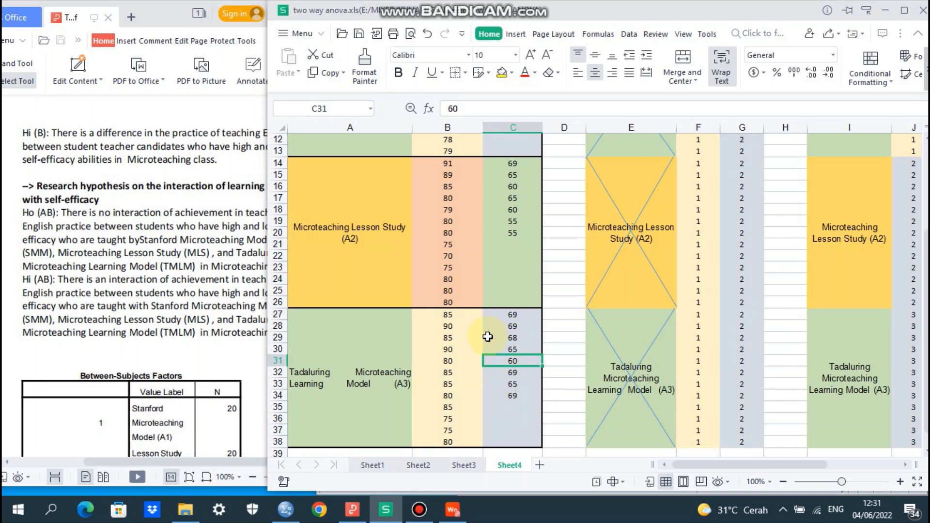
pyautogui.click(317, 402)
# - Examine the self-efficacy codes in columns F and G of Sheet4, with 1 for high and 2 for low
pyautogui.moveTo(706, 463); pyautogui.dragTo(763, 467)
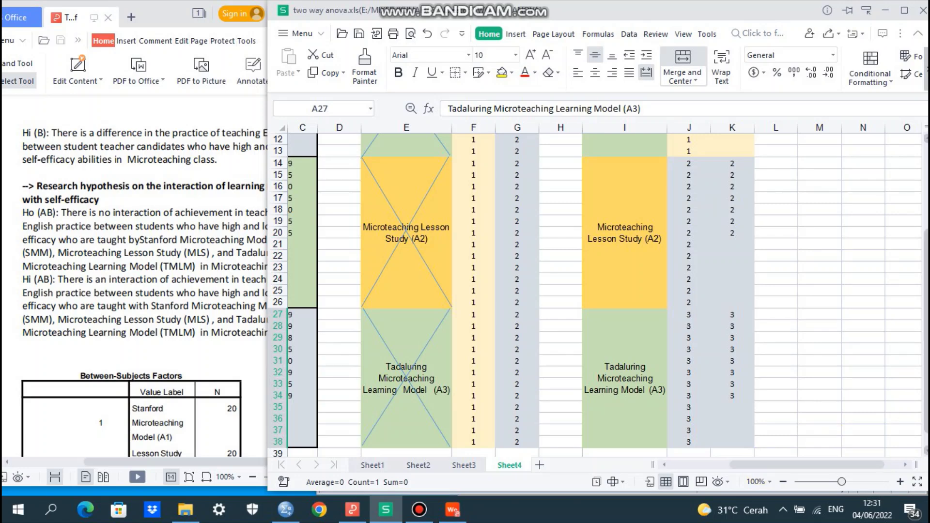
pyautogui.moveTo(926, 352); pyautogui.dragTo(927, 266)
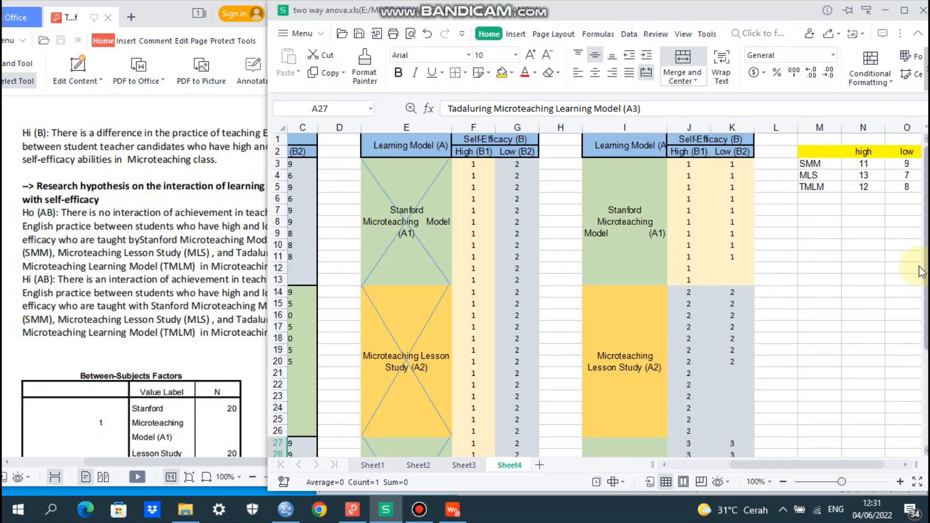
pyautogui.click(476, 166)
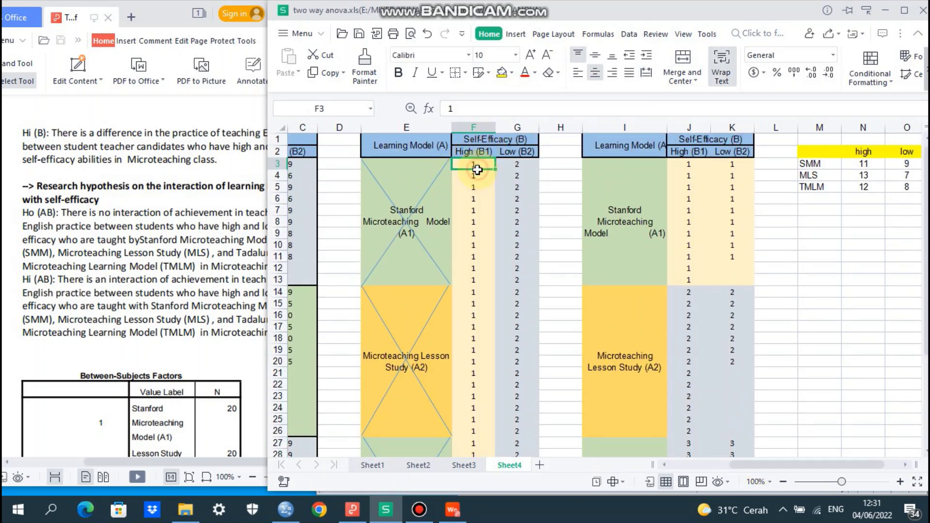
pyautogui.click(524, 165)
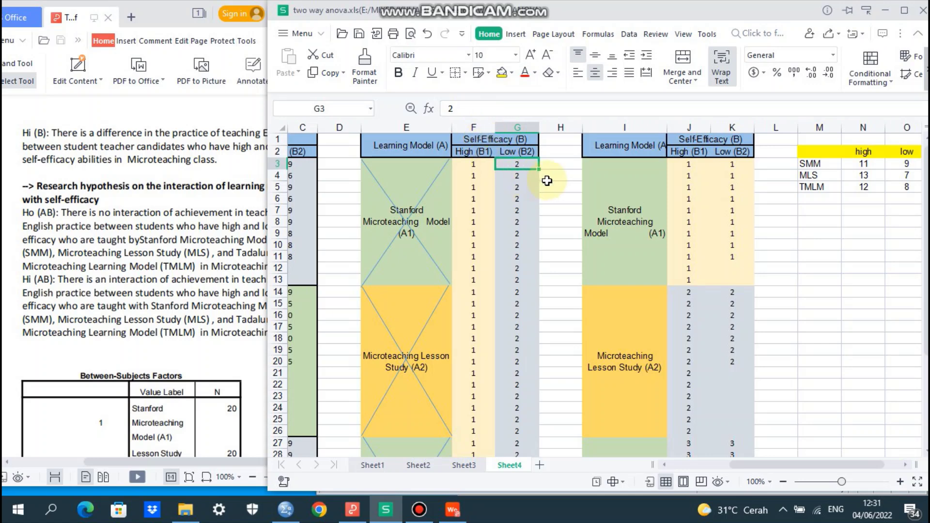
# - Examine the learning model codes 1, 2 and 3 for groups A1, A2 and A3 in columns I to K of Sheet4
pyautogui.click(645, 194)
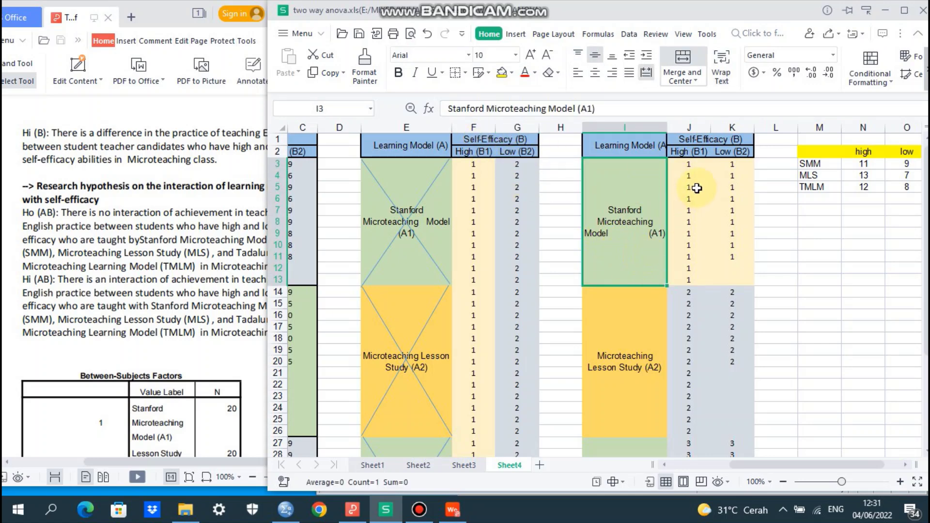
pyautogui.click(688, 167)
pyautogui.moveTo(690, 167); pyautogui.dragTo(724, 281)
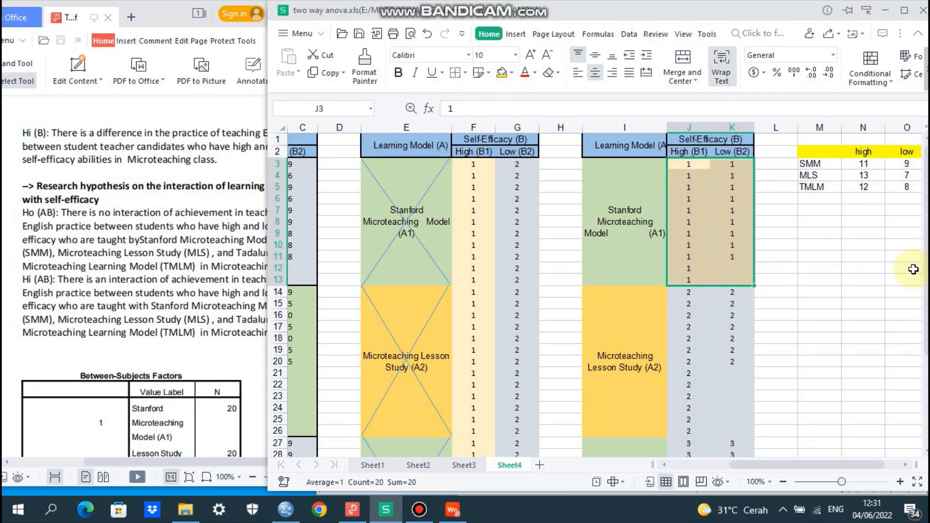
pyautogui.scroll(-1, 918, 262)
pyautogui.scroll(-1, 705, 298)
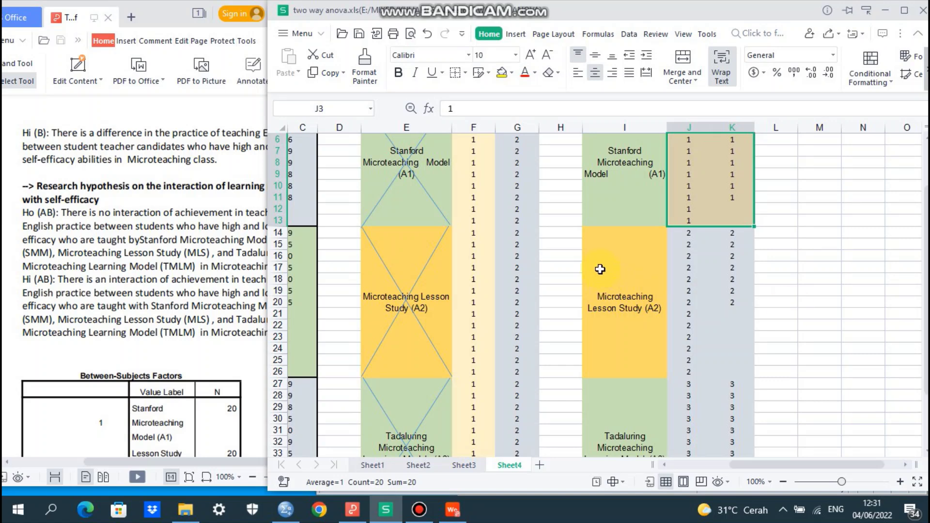
pyautogui.click(608, 256)
pyautogui.moveTo(608, 255); pyautogui.dragTo(731, 267)
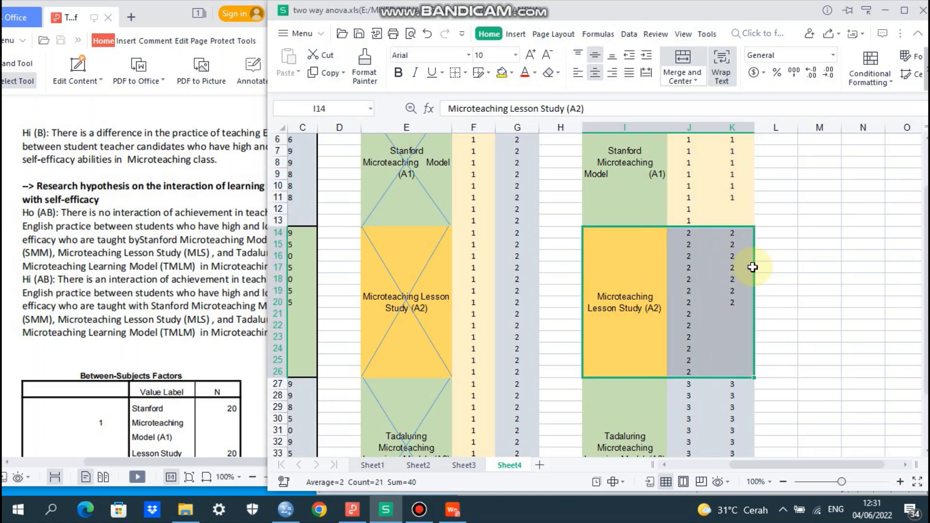
pyautogui.scroll(-2, 921, 274)
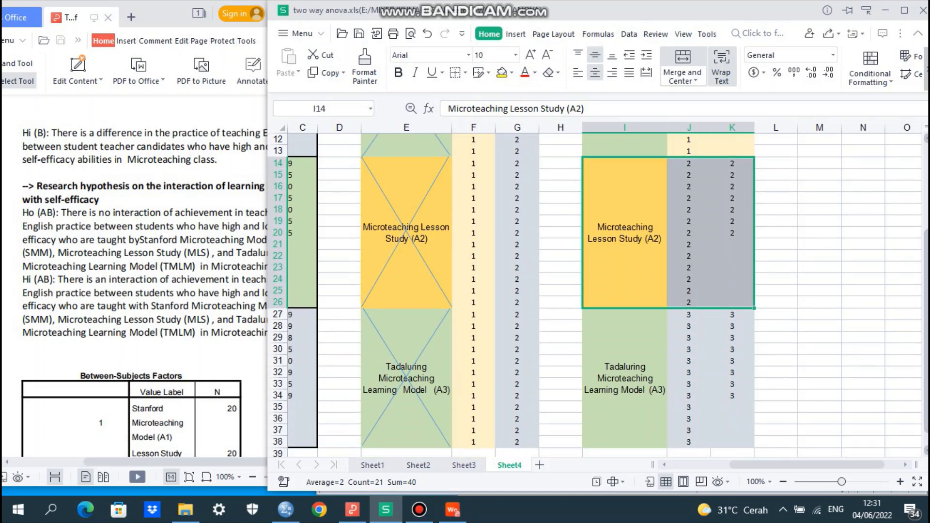
pyautogui.moveTo(642, 328); pyautogui.dragTo(735, 394)
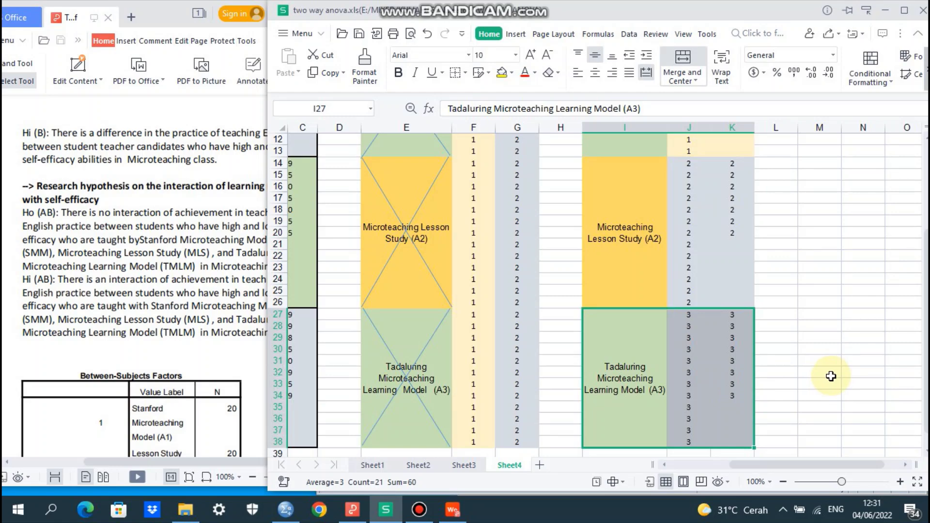
pyautogui.click(824, 373)
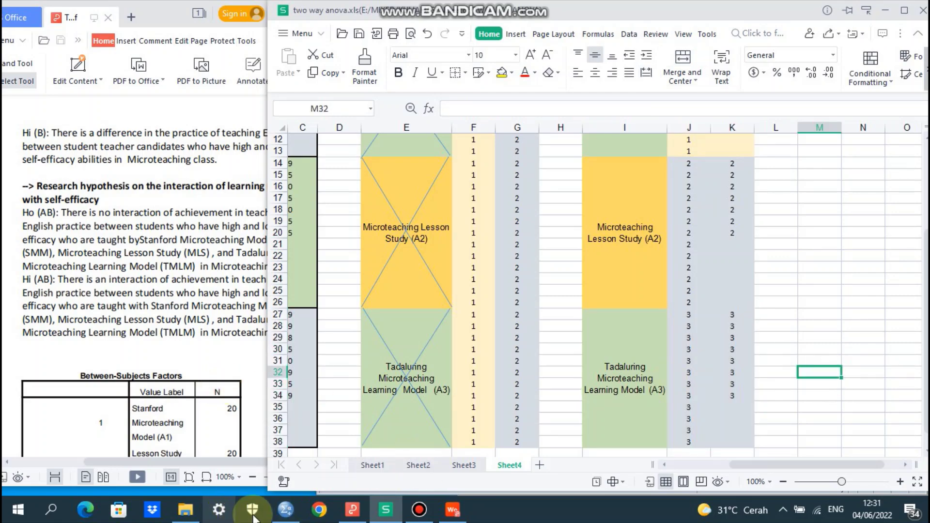
# - Switch to the SPSS data editor's variable definitions and name the first variable Learning_Model
pyautogui.click(285, 510)
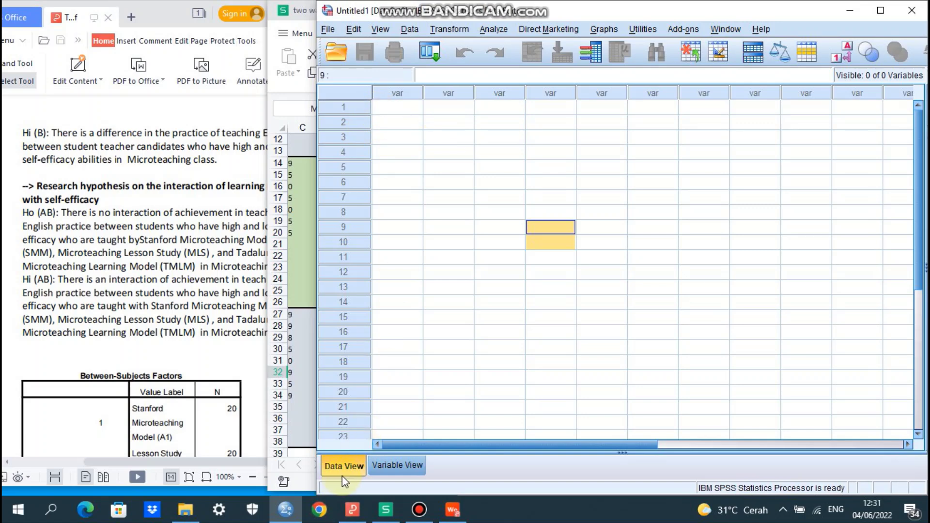
pyautogui.click(388, 465)
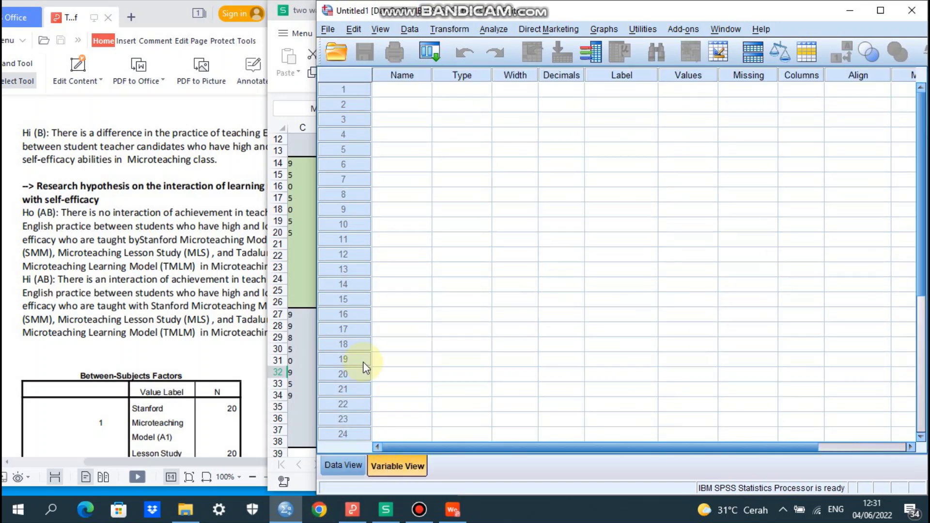
pyautogui.click(396, 92)
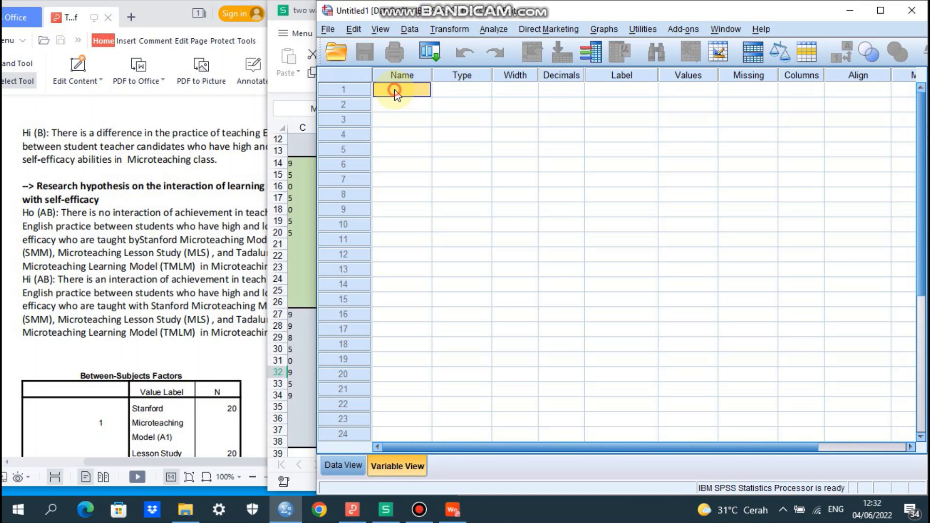
pyautogui.write('Le')
pyautogui.write('arning_Model')
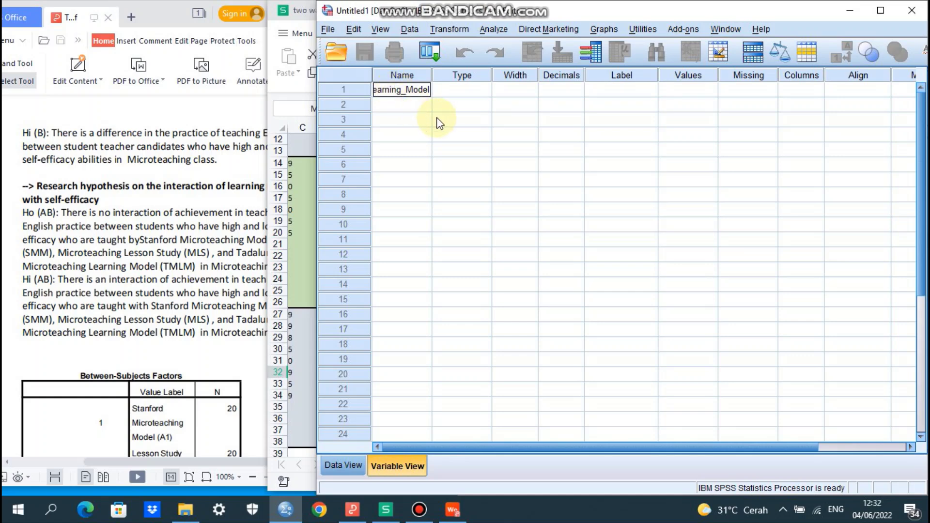
# - Add Self_Efficacy as the second variable and Teaching_Practice_Achievement as the third
pyautogui.click(408, 106)
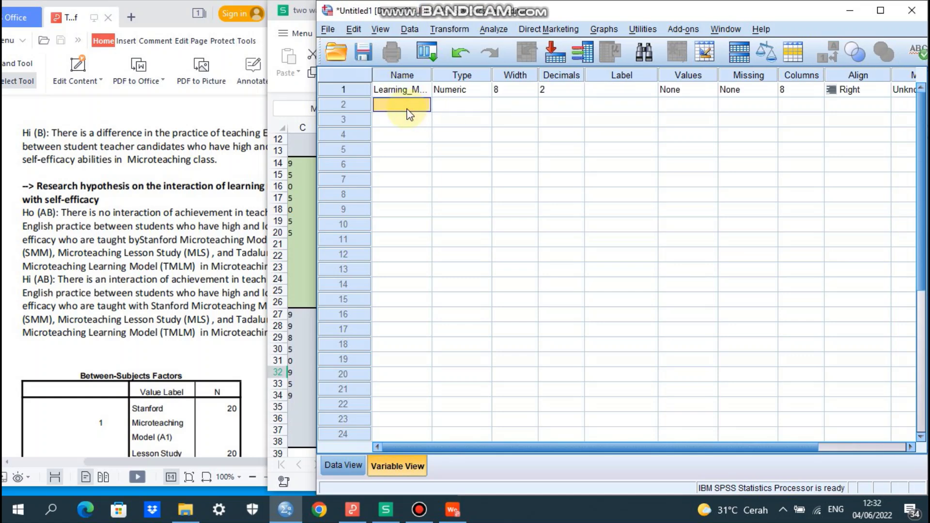
pyautogui.write('Self_Efficacy')
pyautogui.press('Return')
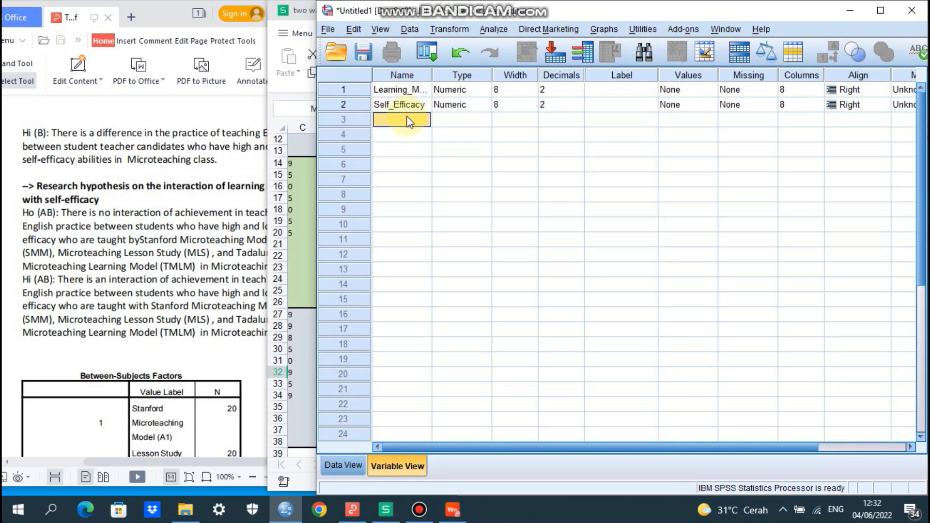
pyautogui.write('Te')
pyautogui.write('aching_Practice_')
pyautogui.write('Achie')
pyautogui.write('vement')
pyautogui.click(466, 149)
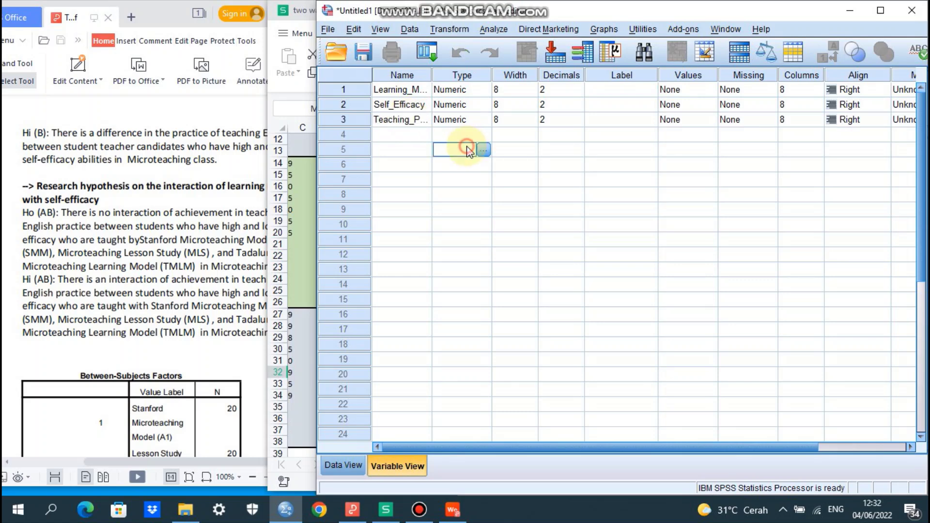
# - Set the decimals of all three variables to 0
pyautogui.click(553, 92)
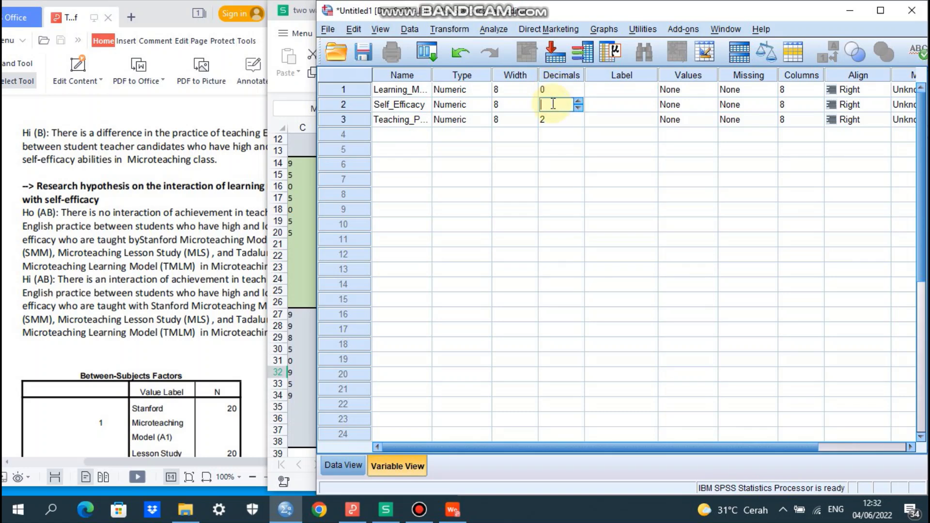
pyautogui.click(554, 121)
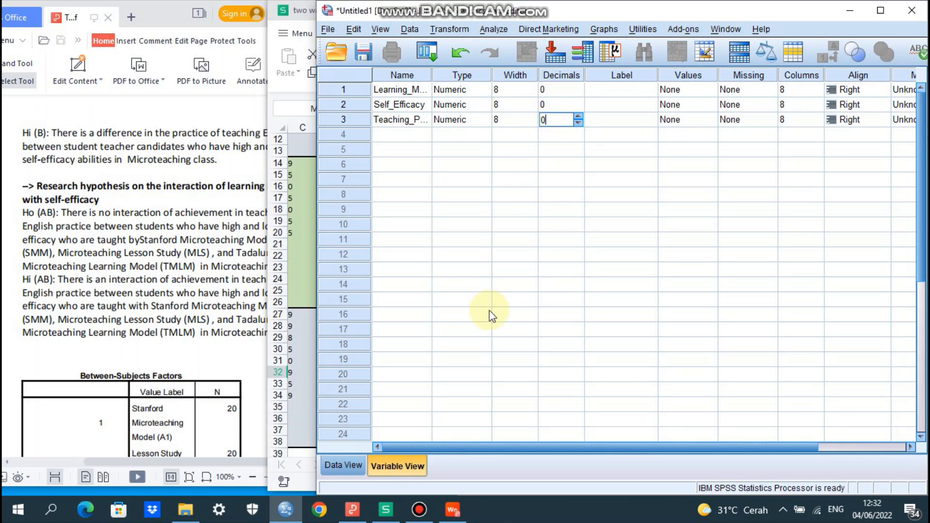
# - Open the value labels of the Learning_Model variable and add 1 = "Stanford Microteaching Model (A1)"
pyautogui.moveTo(554, 450); pyautogui.dragTo(623, 460)
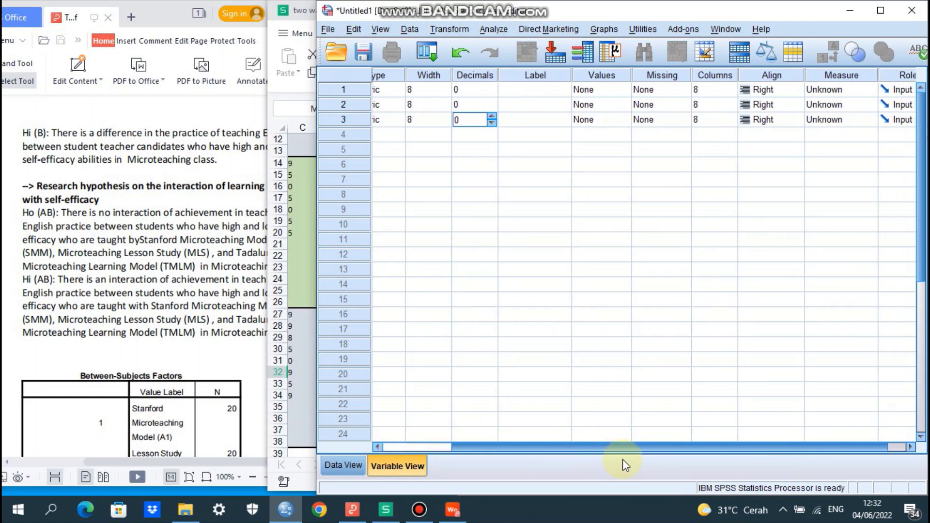
pyautogui.click(615, 95)
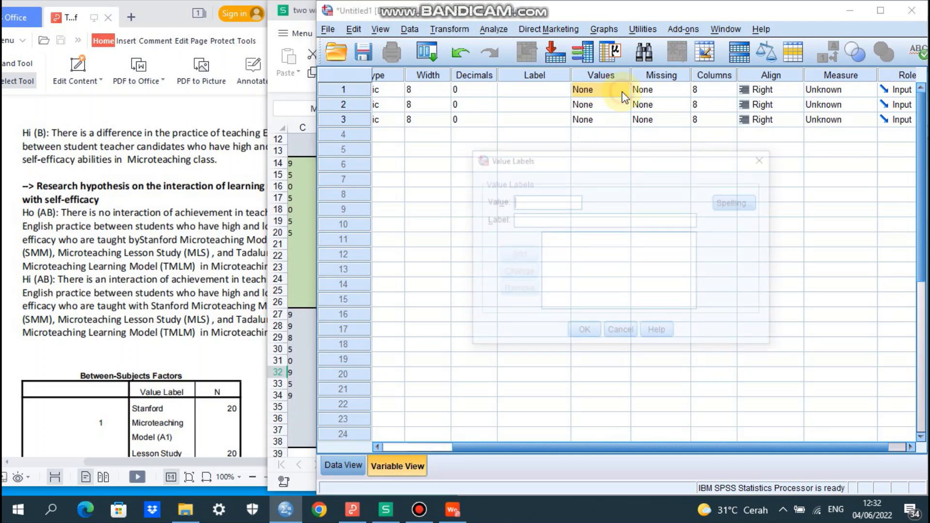
pyautogui.click(622, 91)
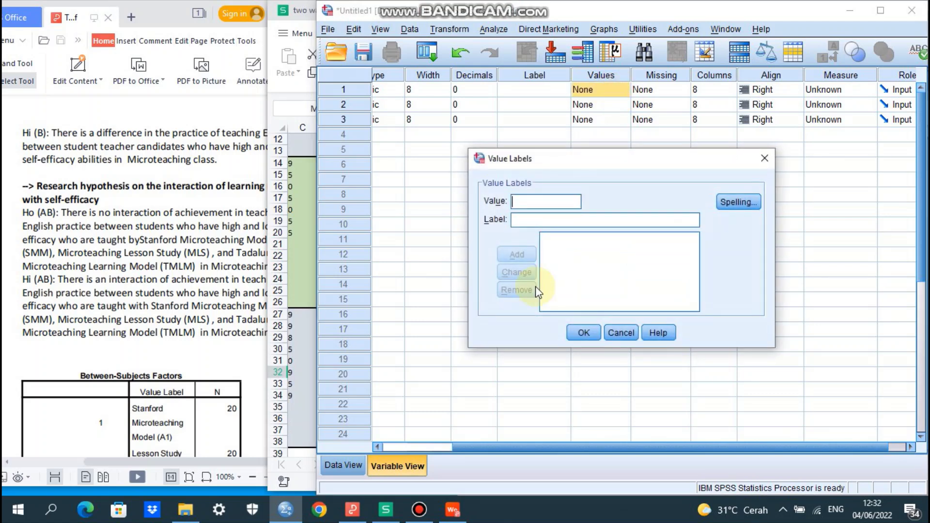
pyautogui.click(531, 223)
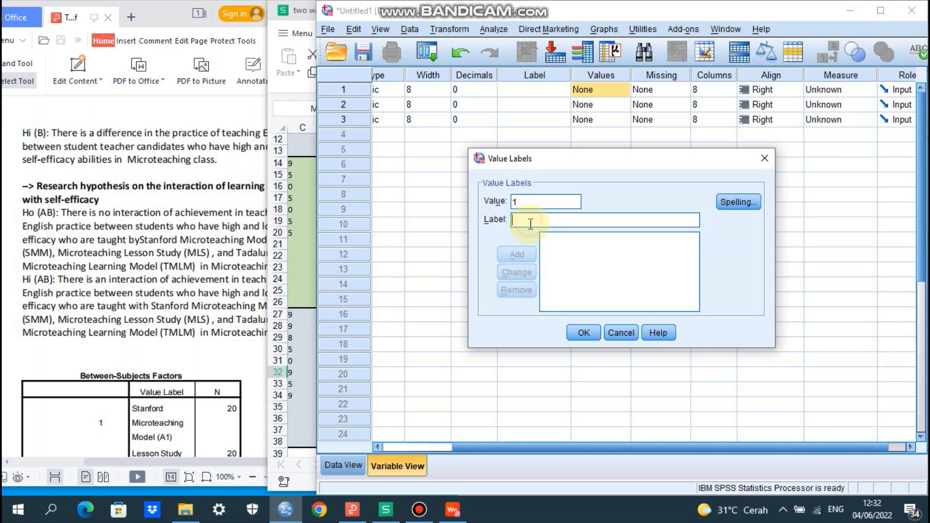
pyautogui.write('S')
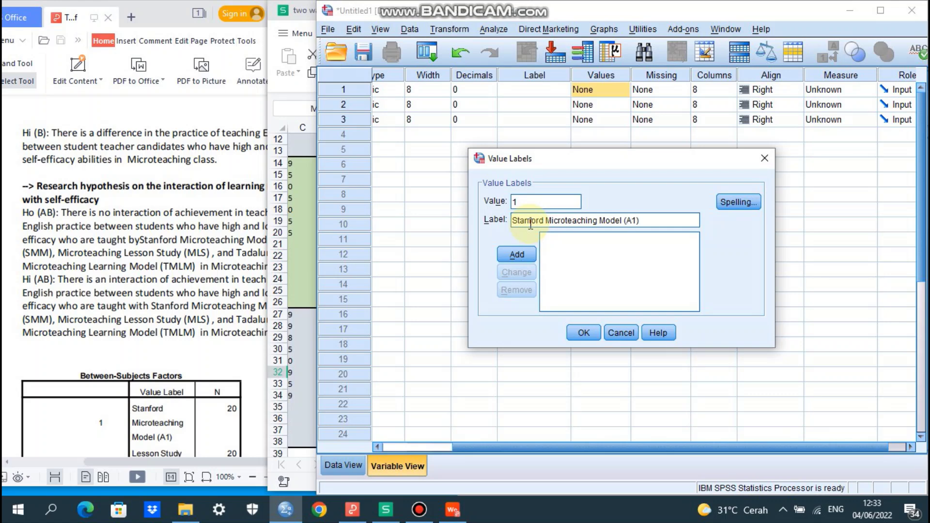
pyautogui.click(518, 258)
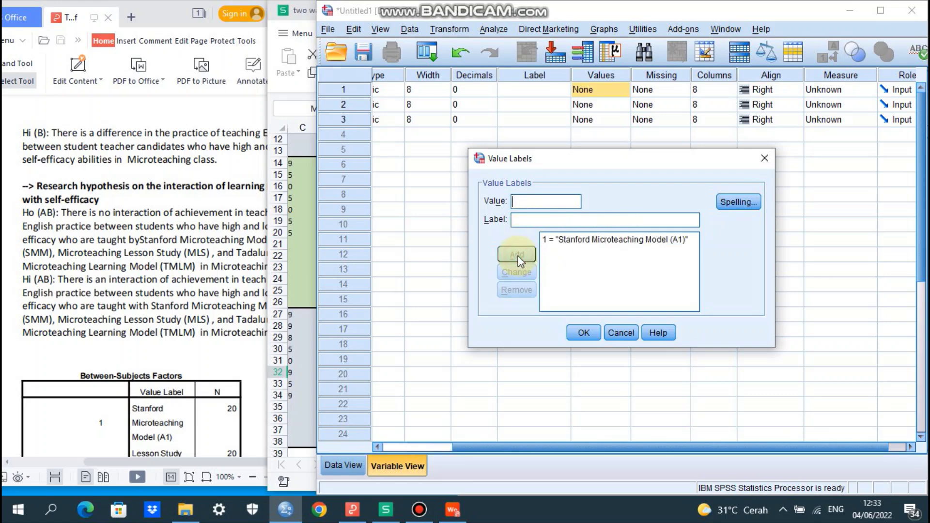
# - Add the value label 2 = "Microteaching Lesson Study (A3)" to the Learning_Model variable
pyautogui.click(532, 207)
pyautogui.write('2')
pyautogui.click(532, 219)
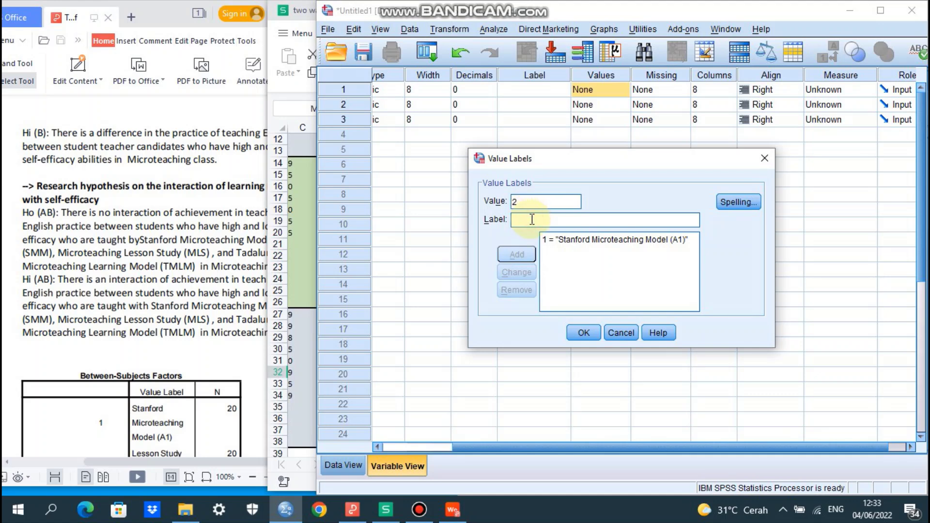
pyautogui.write('Microteaching Lesson Study (A3')
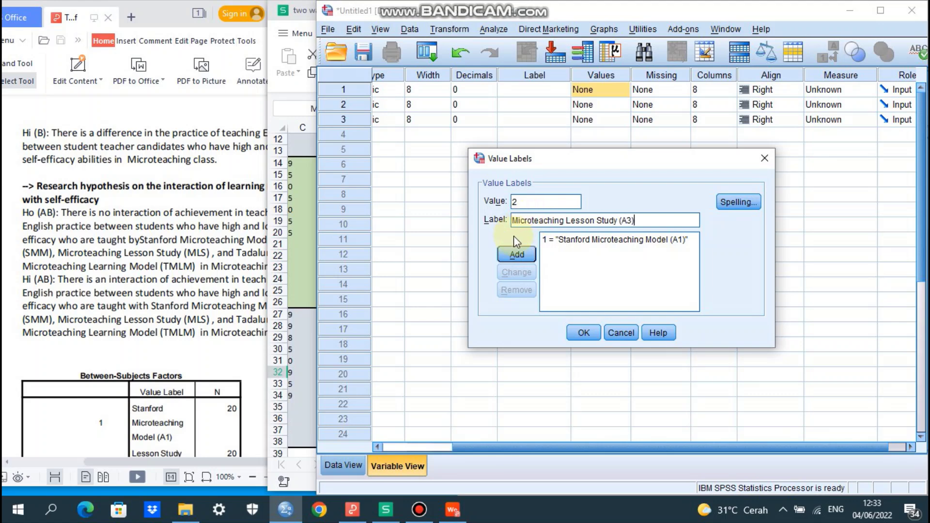
pyautogui.click(518, 254)
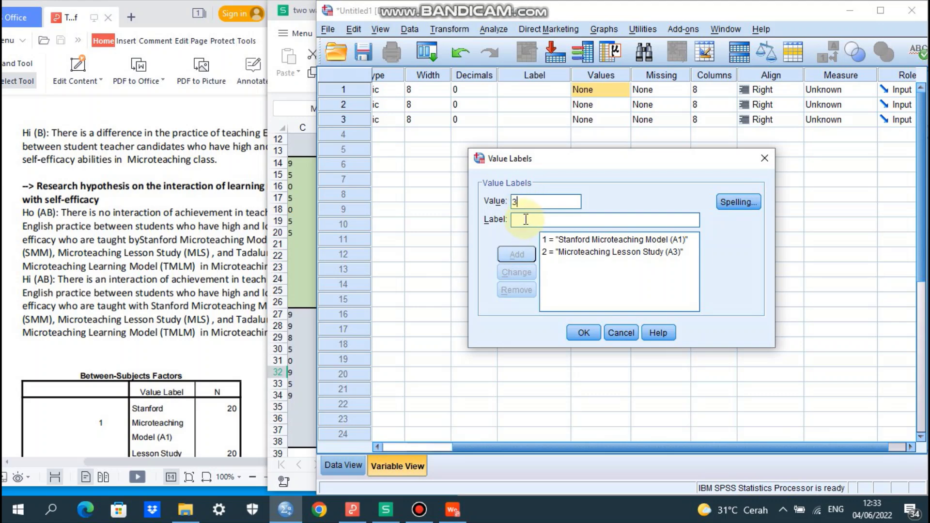
# - Add the value label 3 = "Tadaluring Microteaching Learning Model (A3)" to Learning_Model and accept its value labels
pyautogui.write('Ta')
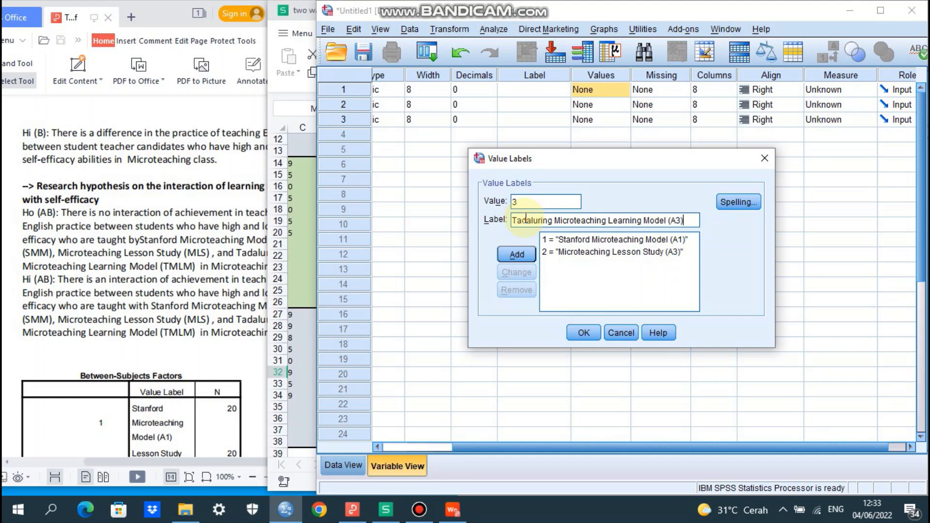
pyautogui.click(508, 256)
pyautogui.click(584, 332)
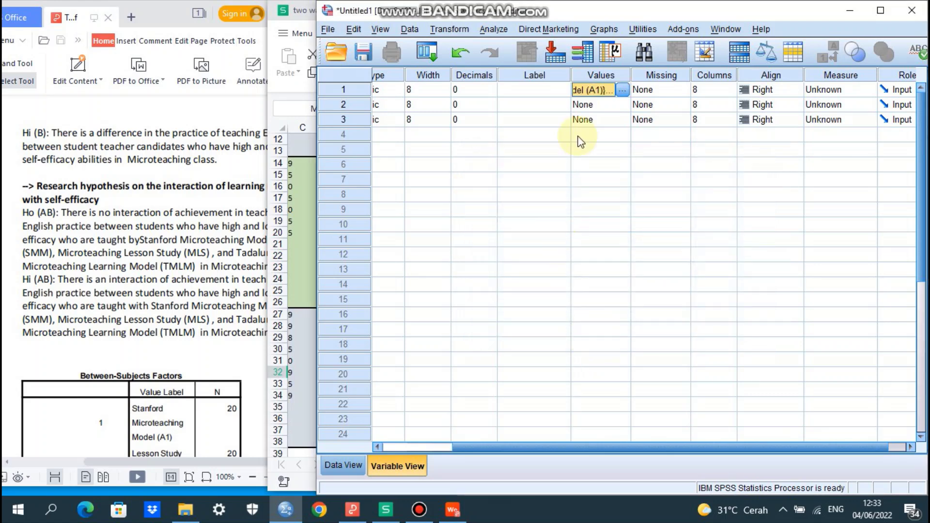
# - Give the Self_Efficacy variable the value labels 1 = "High (B1)" and 2 = "Low (B2)"
pyautogui.moveTo(702, 447); pyautogui.dragTo(584, 447)
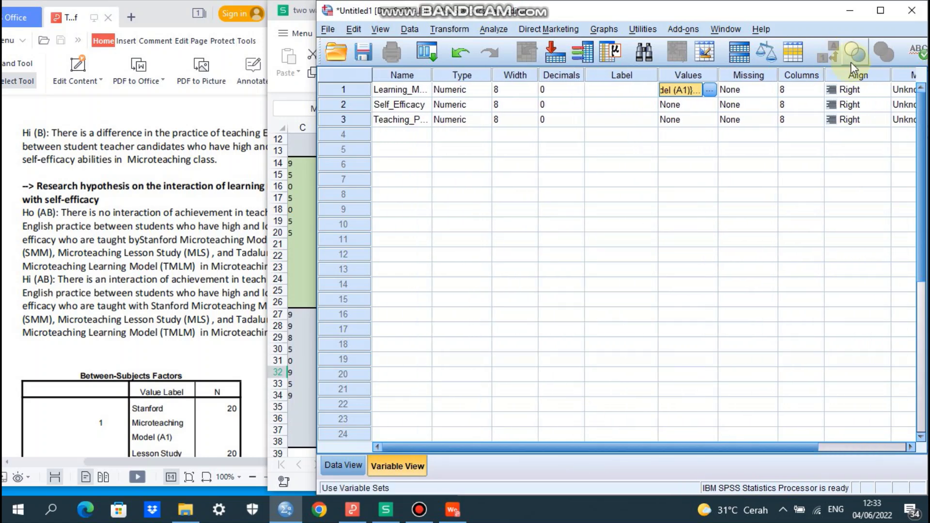
pyautogui.click(697, 104)
pyautogui.click(710, 104)
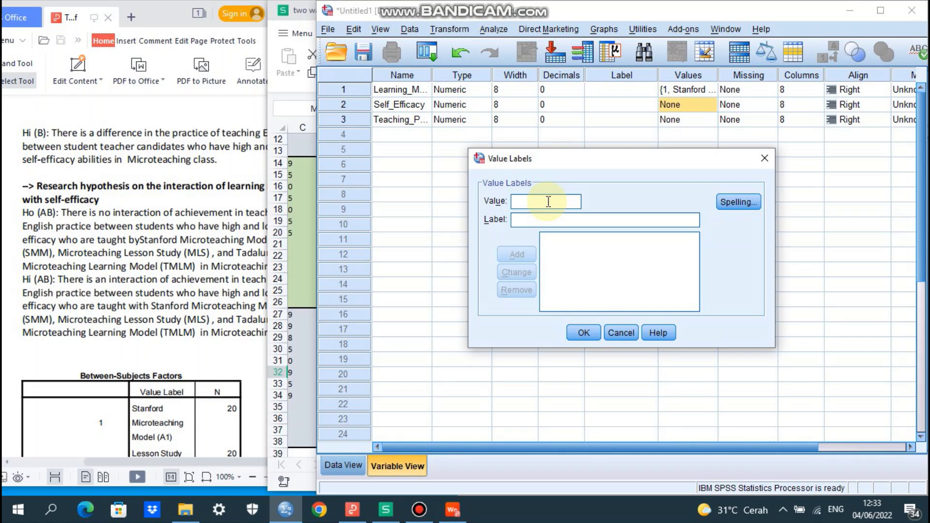
pyautogui.click(541, 220)
pyautogui.write('High (B1')
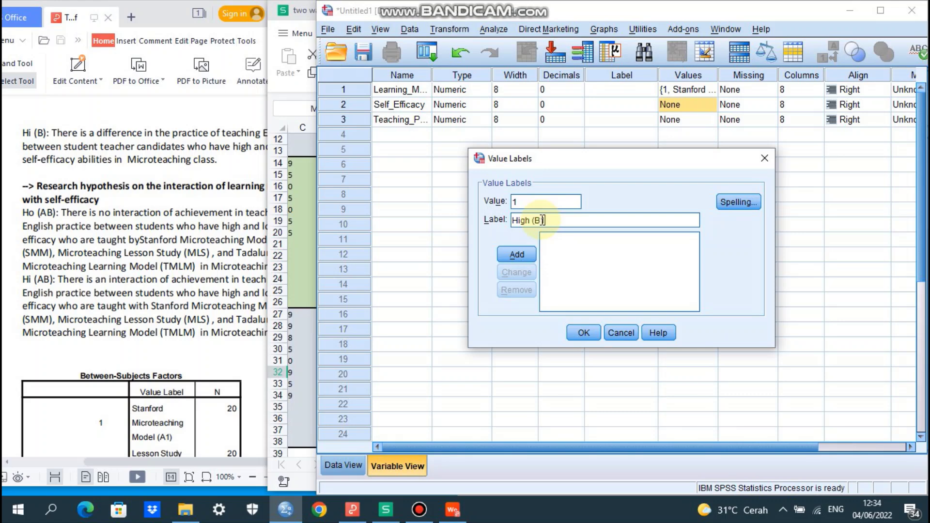
pyautogui.click(513, 255)
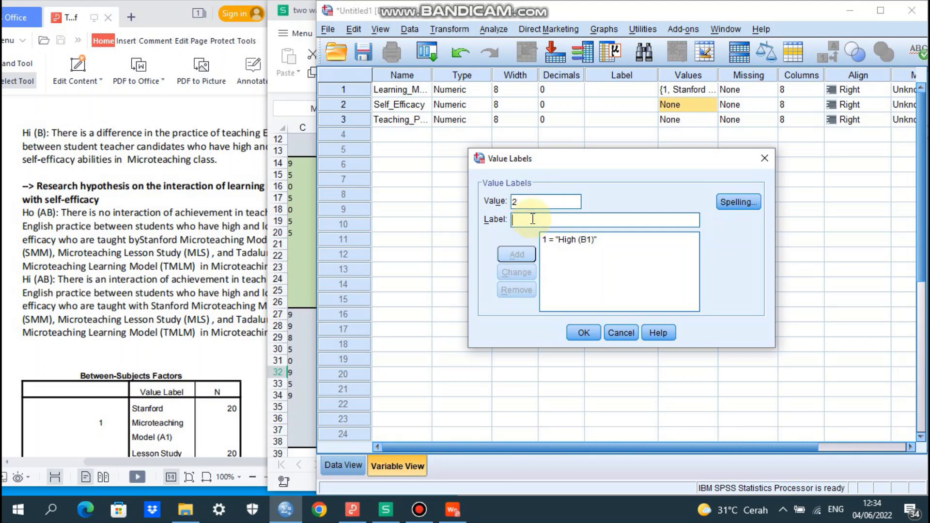
pyautogui.write('Low (B2')
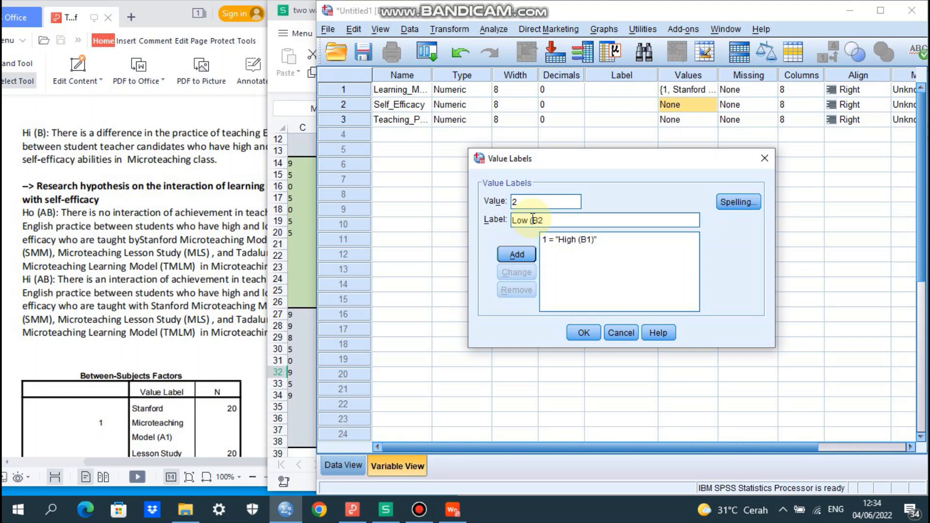
pyautogui.click(517, 253)
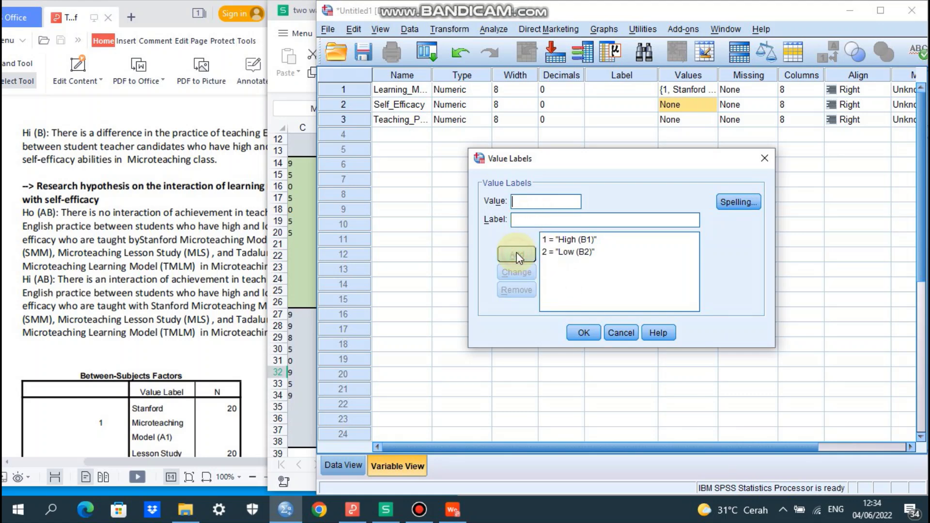
pyautogui.click(584, 333)
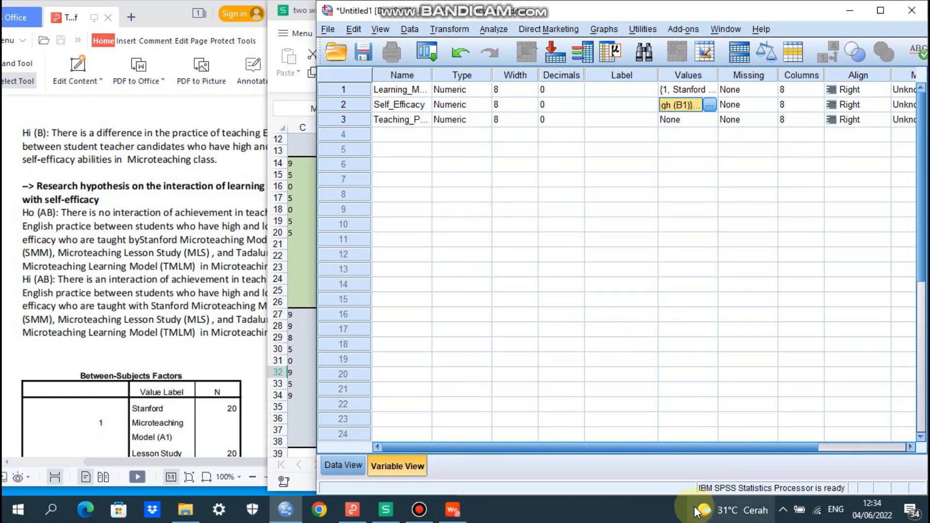
# - Set the measure of Learning_Model and Self_Efficacy to Nominal and of Teaching_Practice_Achievement to Scale
pyautogui.moveTo(675, 455); pyautogui.dragTo(762, 456)
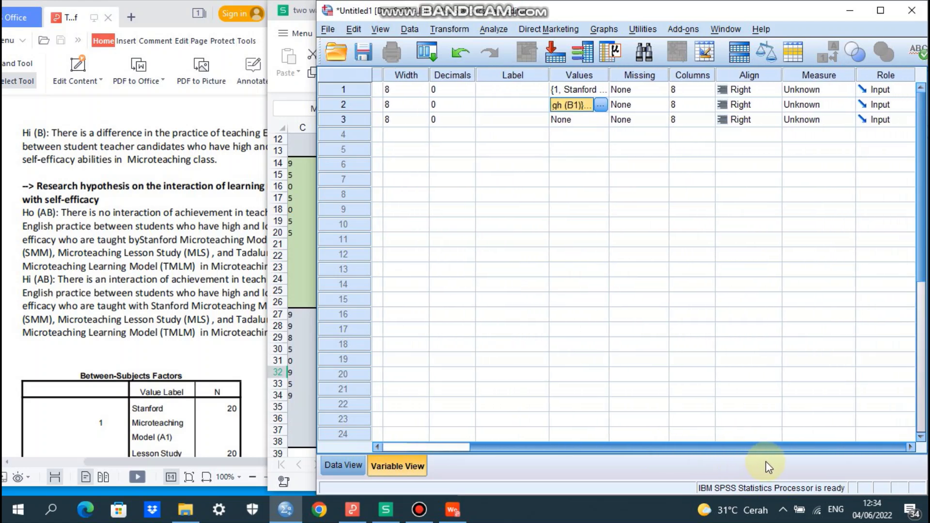
pyautogui.click(799, 92)
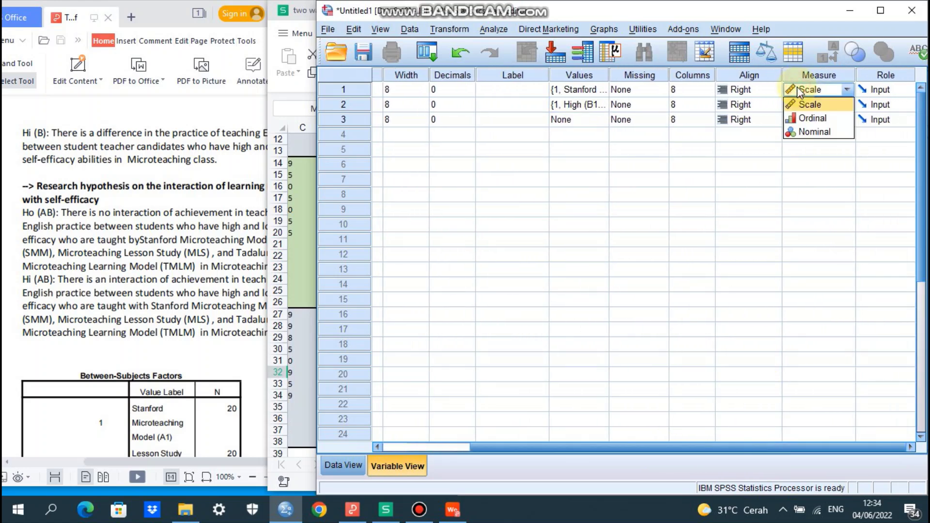
pyautogui.click(816, 138)
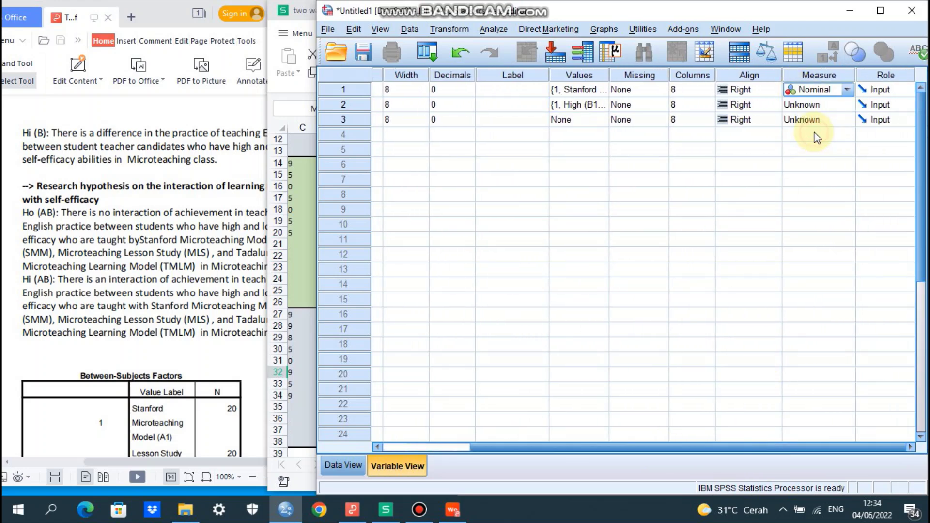
pyautogui.click(814, 104)
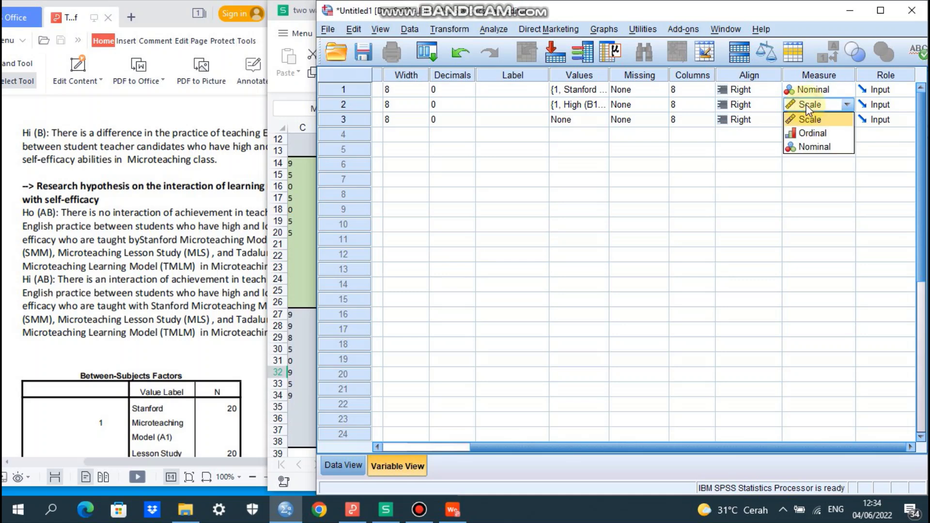
pyautogui.click(817, 147)
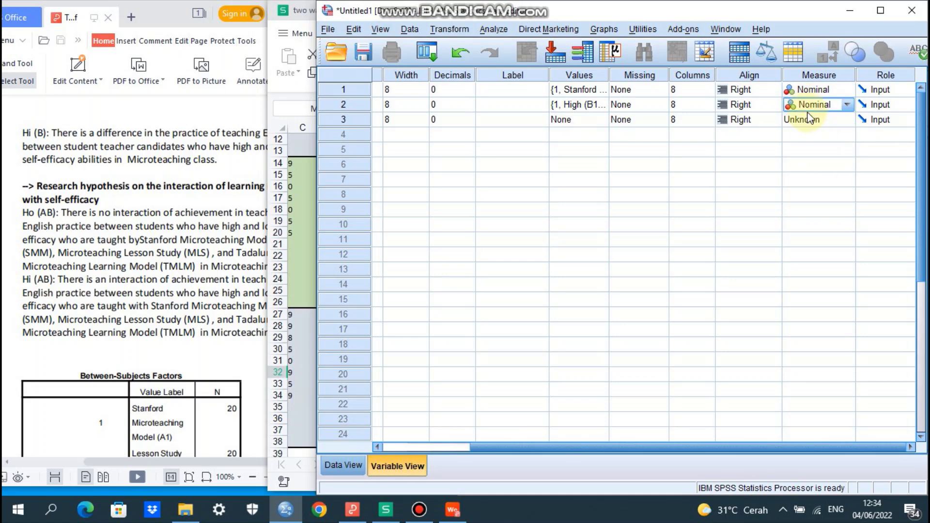
pyautogui.click(810, 122)
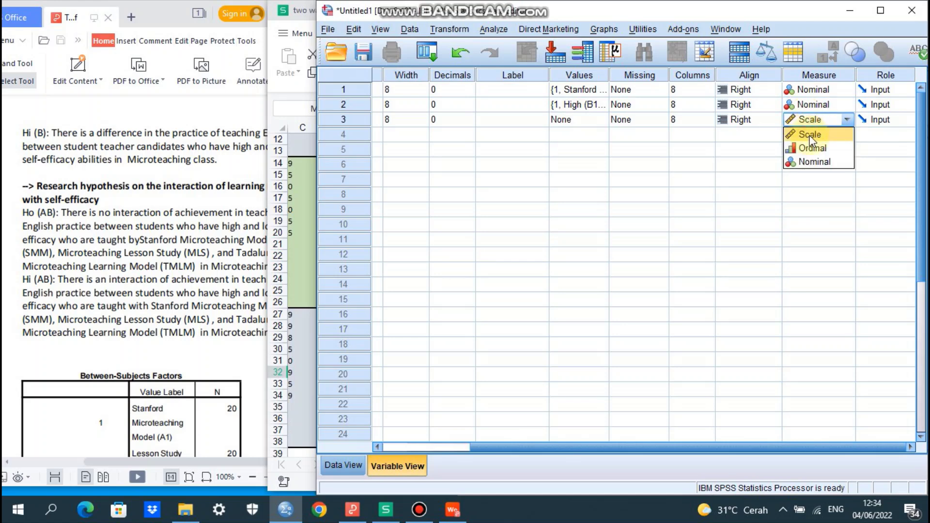
pyautogui.click(809, 134)
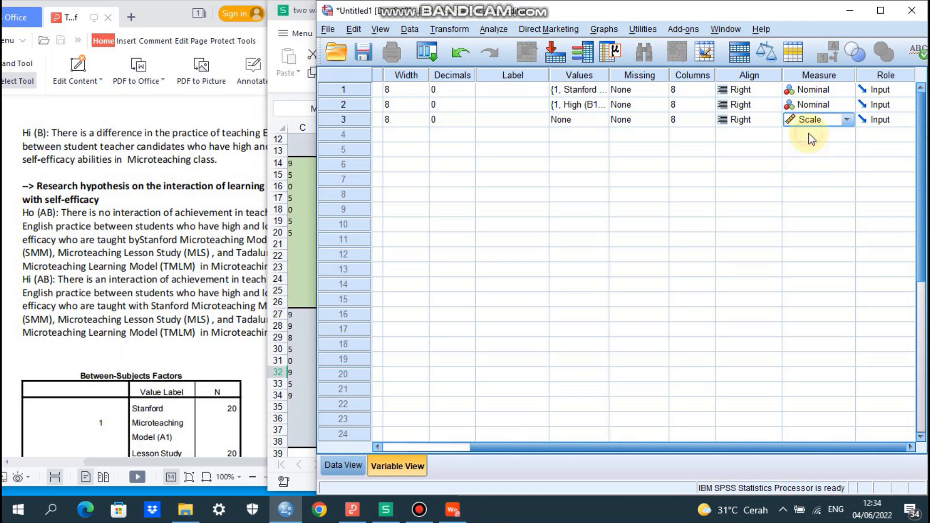
# - Switch to the data view and select the first Learning_Model cell
pyautogui.moveTo(769, 447); pyautogui.dragTo(627, 444)
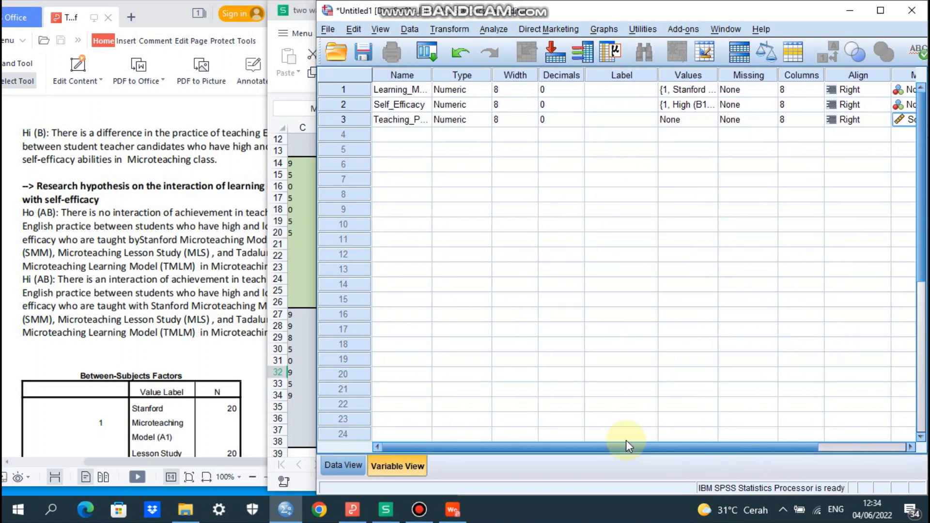
pyautogui.click(347, 466)
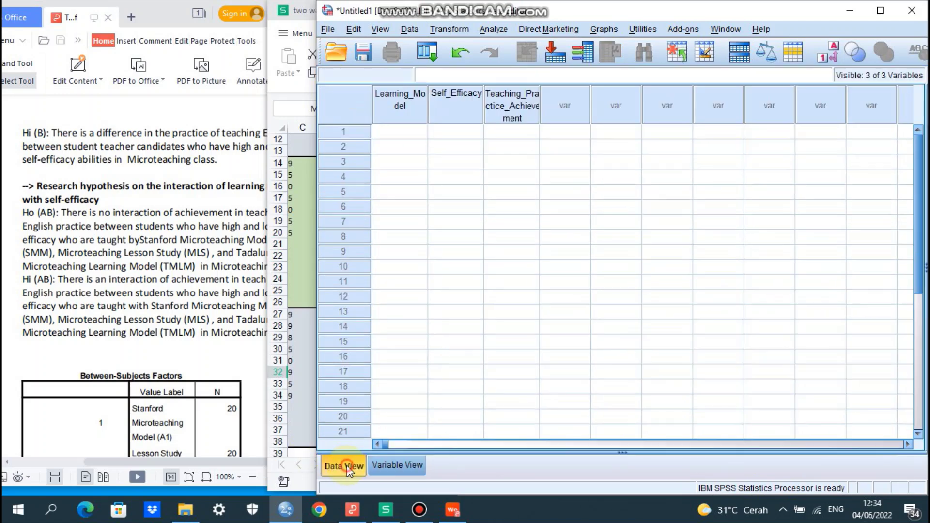
pyautogui.click(396, 132)
# - Copy the Stanford model's High (B1) codes, J3:J13, from the two way anova.xls spreadsheet and paste them into SPSS's Learning_Model column from row 1
pyautogui.click(383, 512)
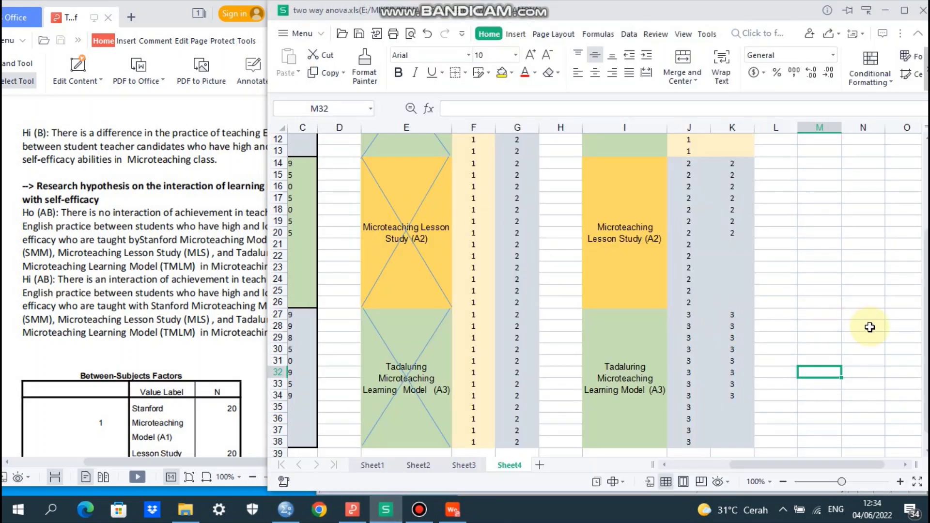
pyautogui.scroll(2, 920, 286)
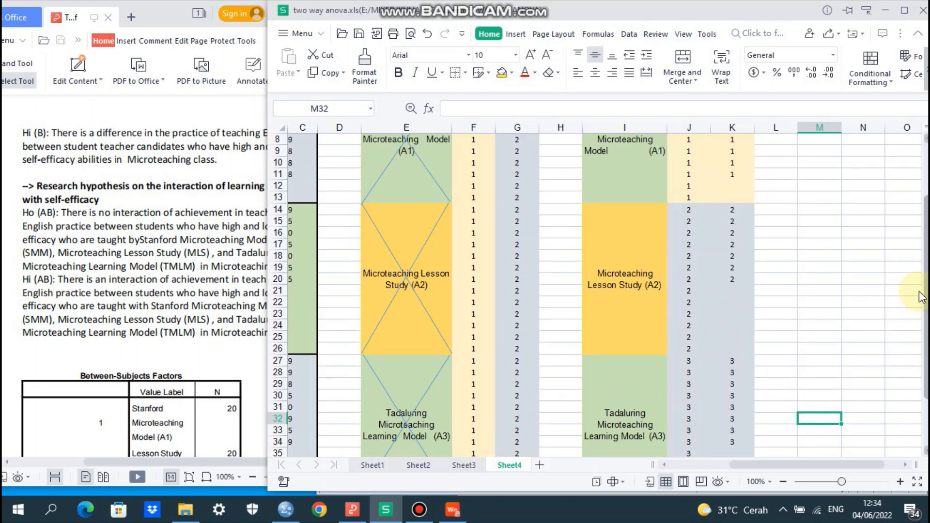
pyautogui.scroll(2, 920, 286)
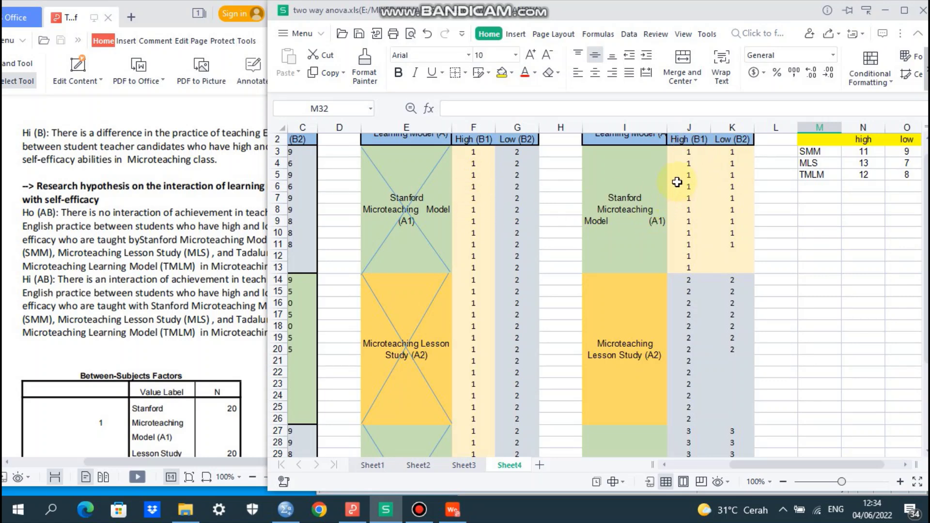
pyautogui.moveTo(687, 155); pyautogui.dragTo(692, 259)
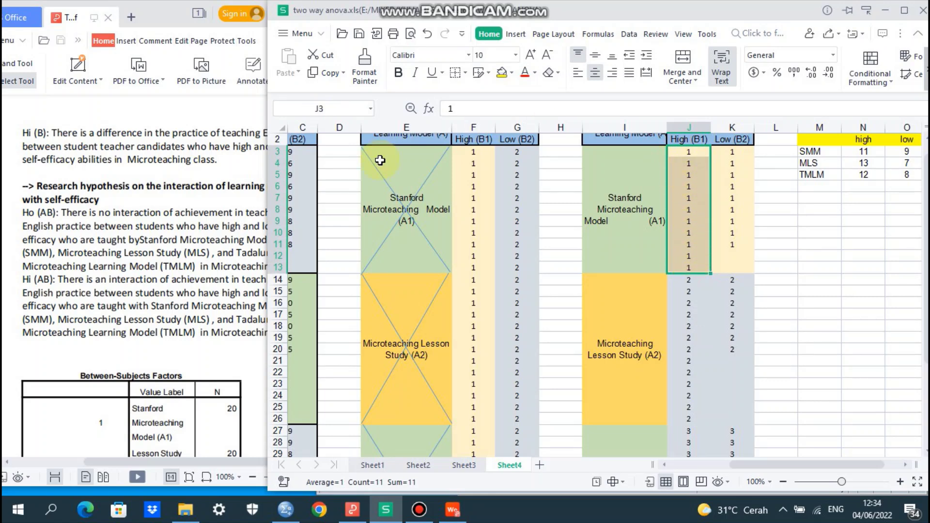
pyautogui.click(314, 75)
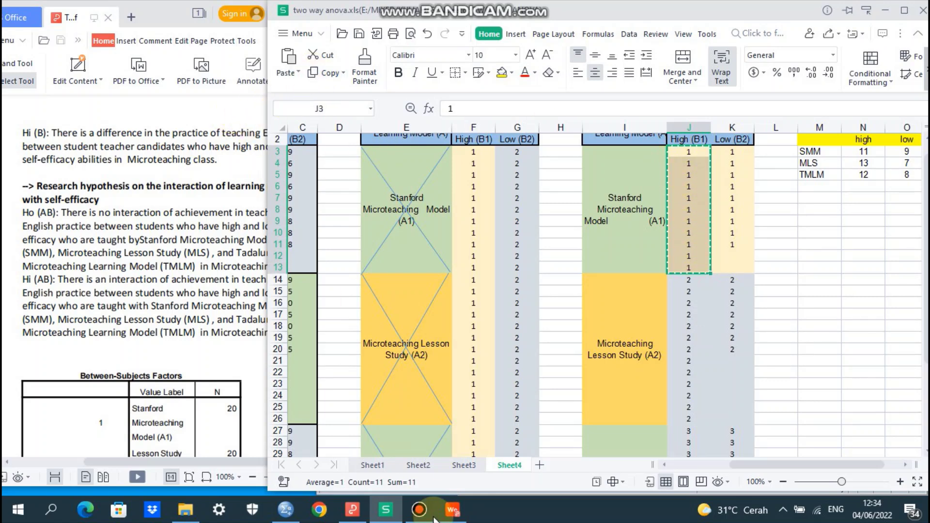
pyautogui.click(282, 515)
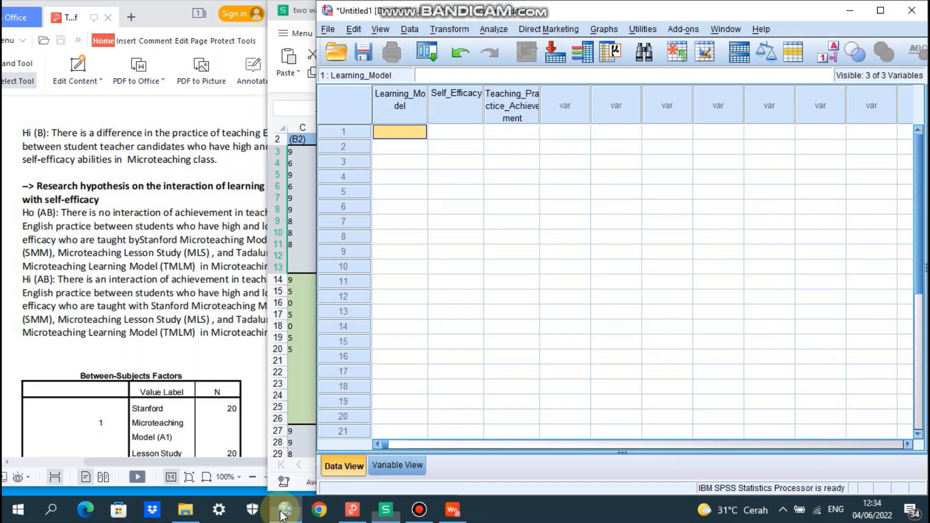
pyautogui.rightClick(398, 133)
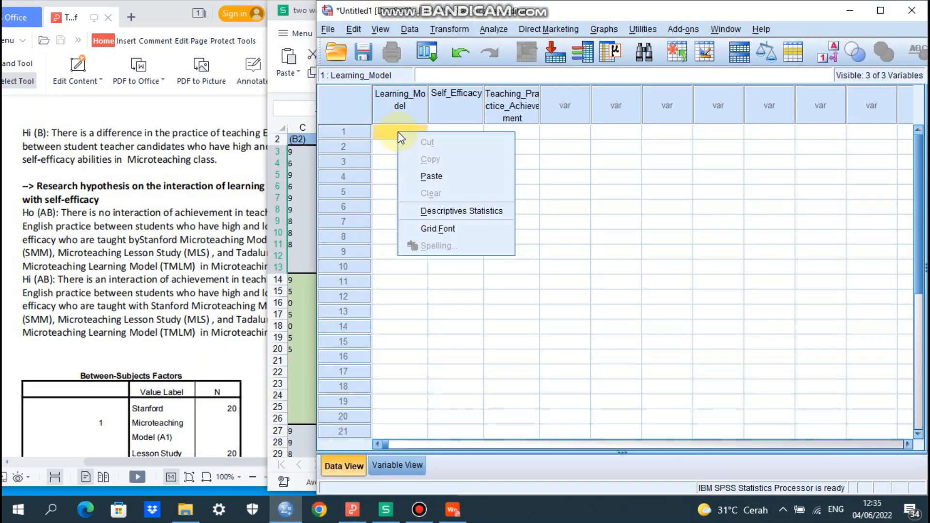
pyautogui.click(430, 178)
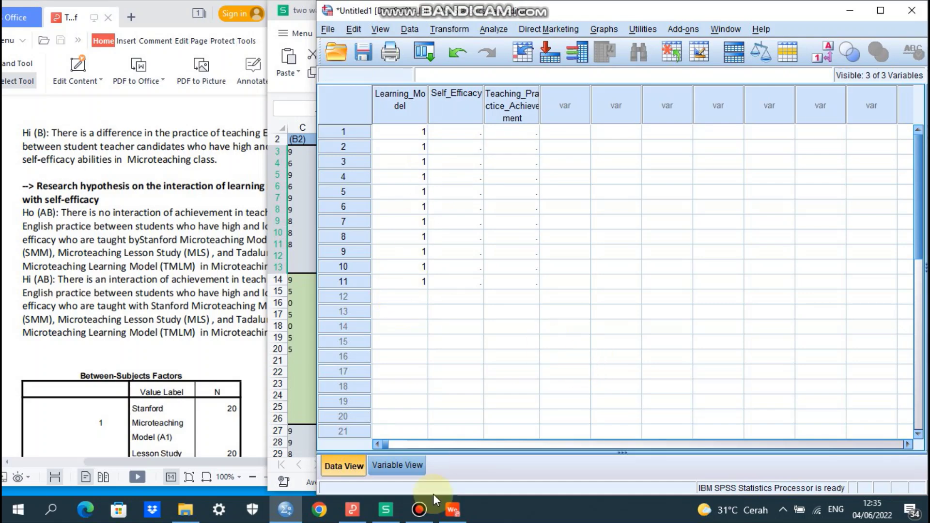
# - Copy the Stanford model's High (B1) scores, B3:B13, from the spreadsheet and paste them into SPSS's Self_Efficacy column from row 1
pyautogui.click(391, 512)
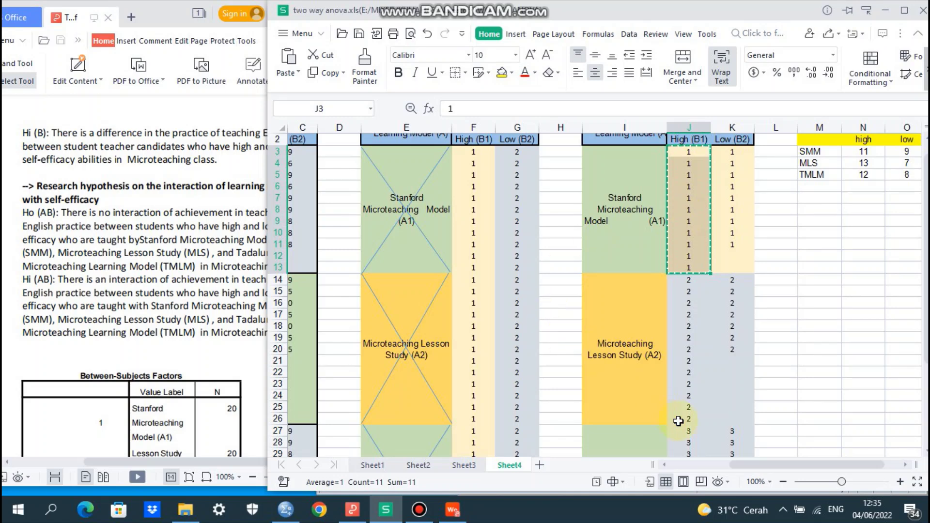
pyautogui.moveTo(766, 467); pyautogui.dragTo(713, 466)
pyautogui.moveTo(437, 153); pyautogui.dragTo(443, 265)
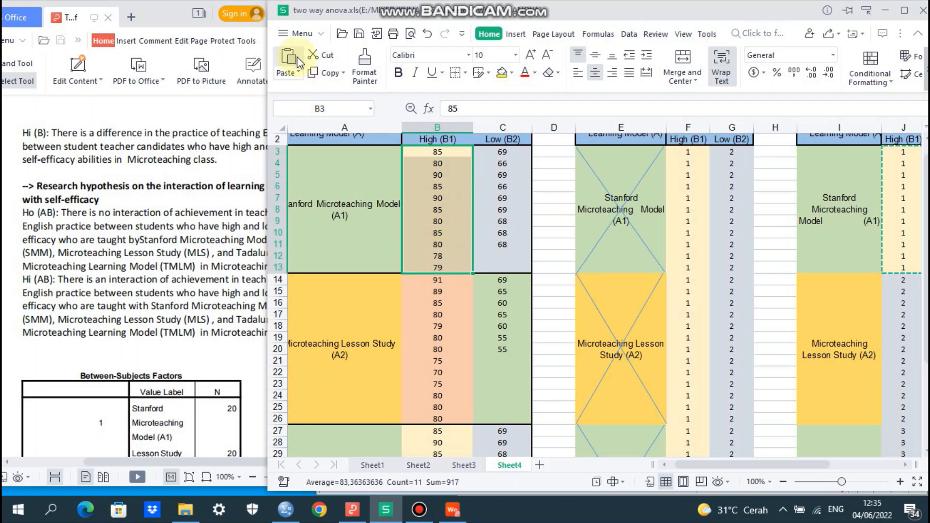
pyautogui.click(312, 72)
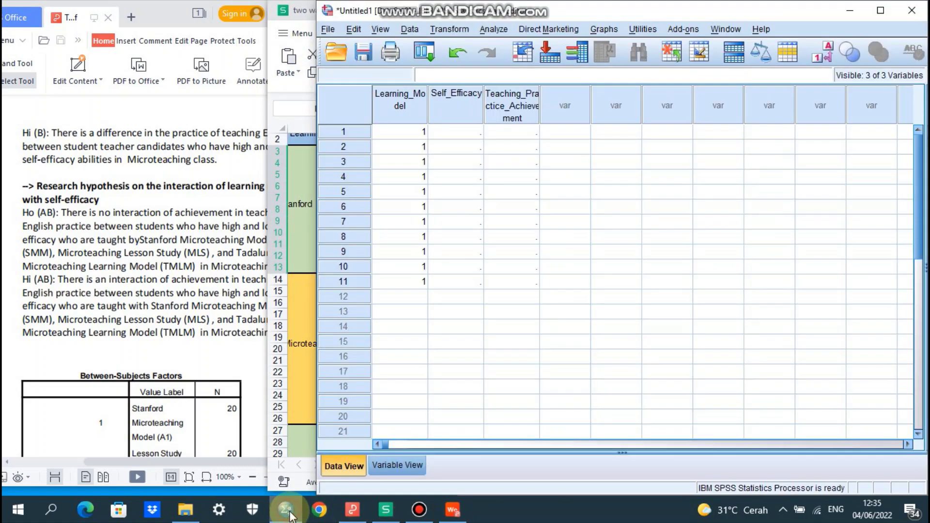
pyautogui.click(285, 510)
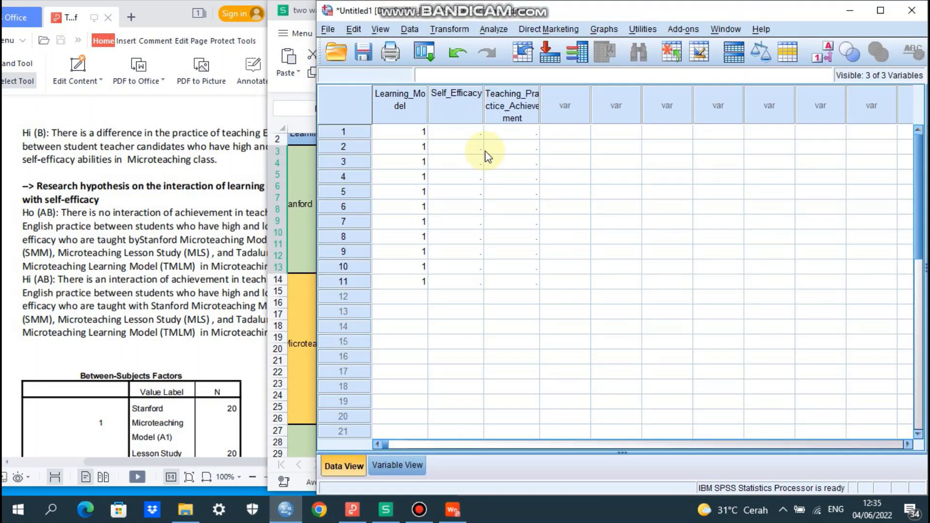
pyautogui.click(462, 132)
pyautogui.rightClick(461, 132)
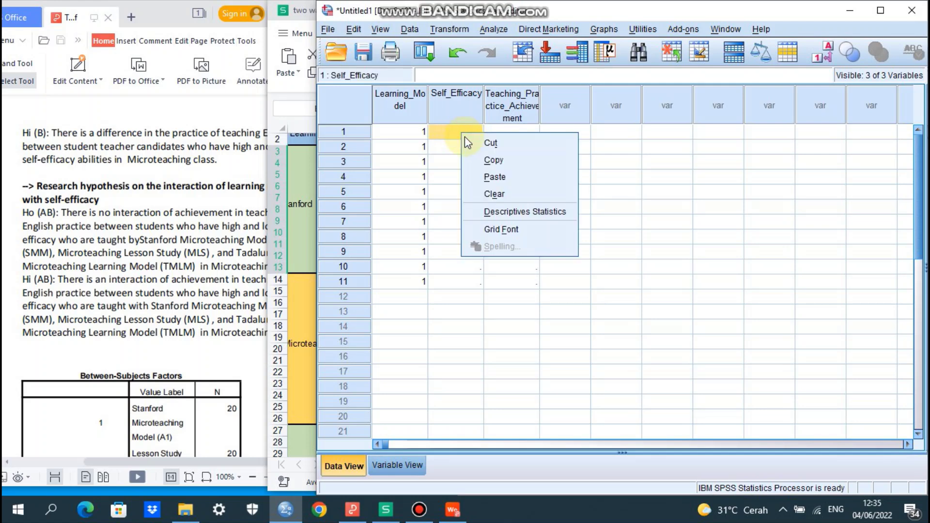
pyautogui.click(488, 175)
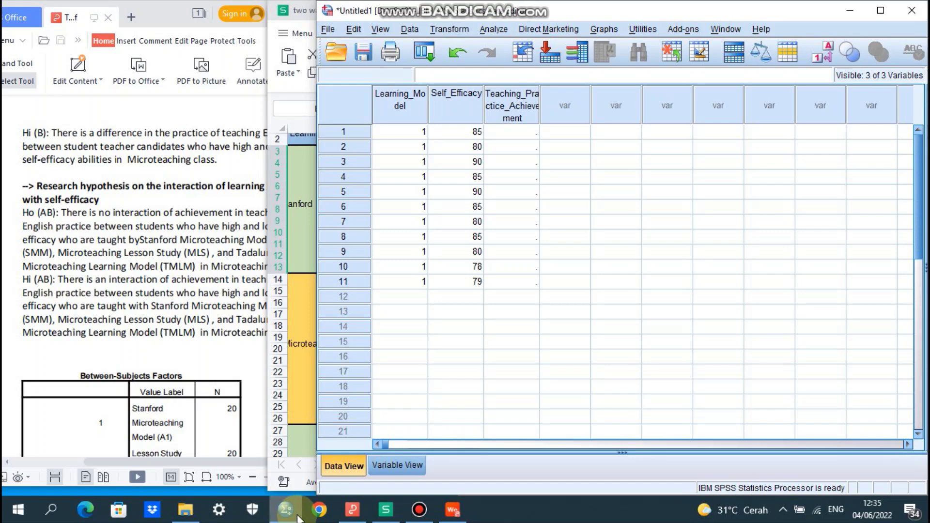
# - Copy the Stanford model's Low (B2) codes, K3:K11, from the two way anova.xls spreadsheet and paste them into SPSS's Learning_Model column from row 12
pyautogui.click(386, 510)
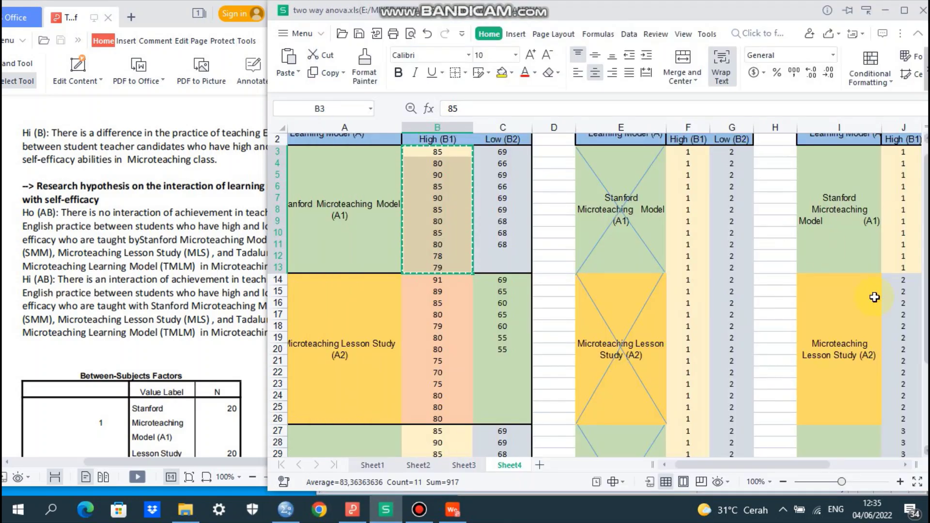
pyautogui.moveTo(773, 467); pyautogui.dragTo(828, 466)
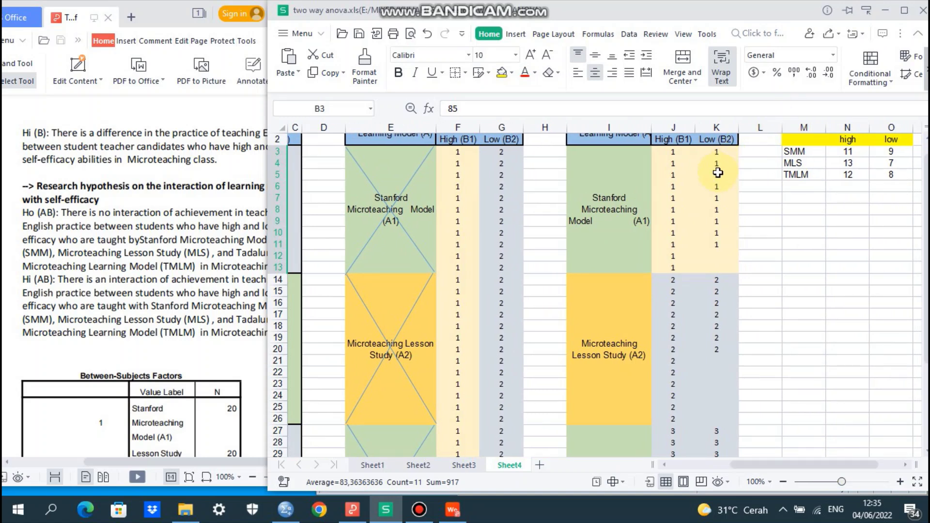
pyautogui.moveTo(710, 159); pyautogui.dragTo(724, 243)
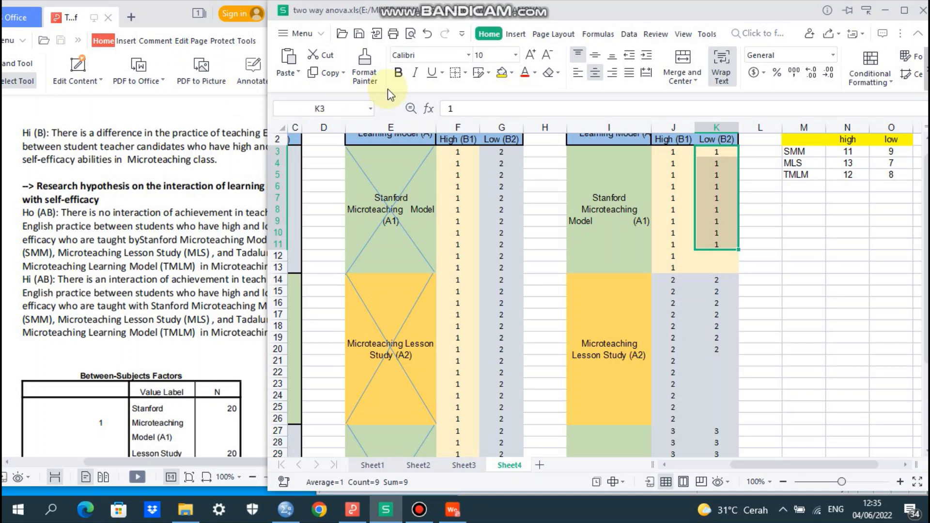
pyautogui.click(313, 77)
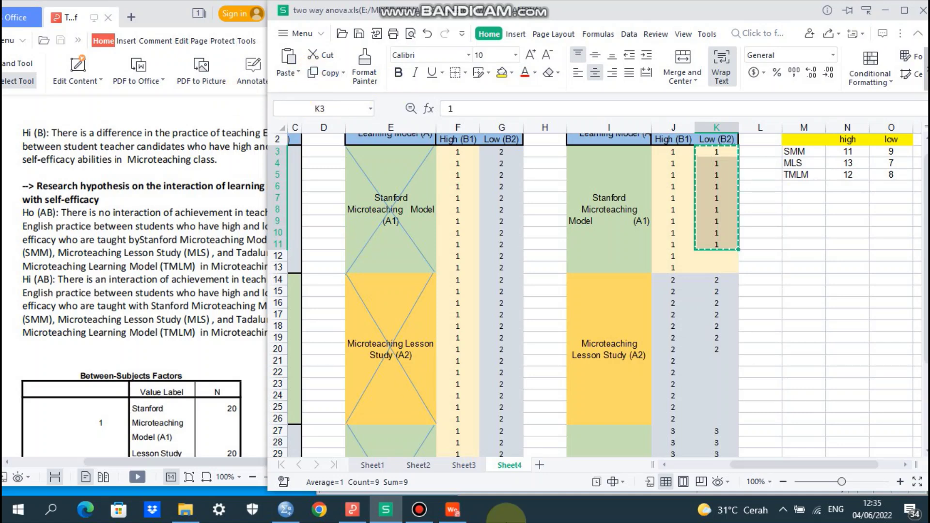
pyautogui.click(391, 510)
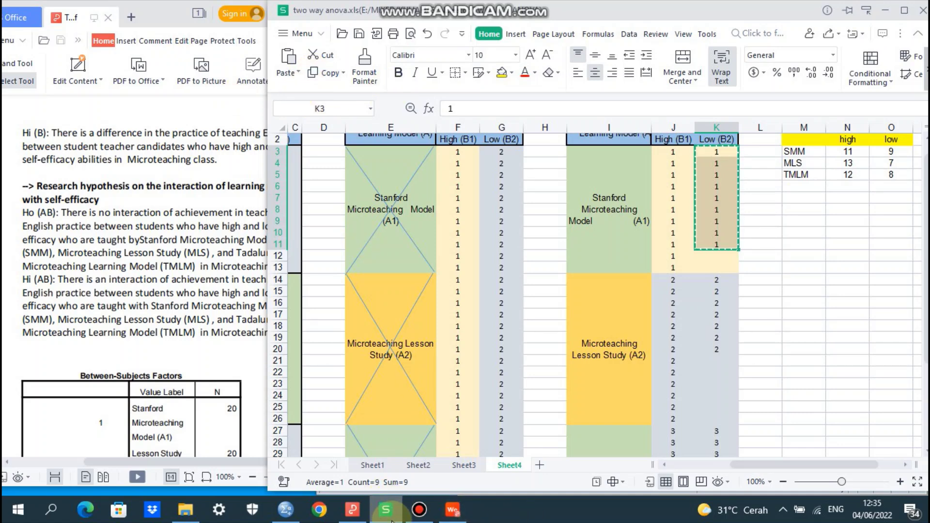
pyautogui.click(286, 510)
pyautogui.click(409, 295)
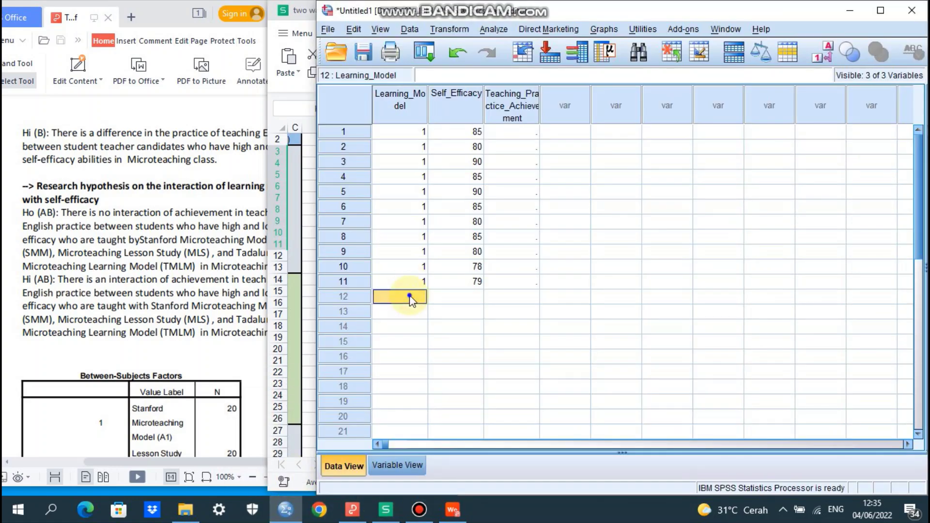
pyautogui.rightClick(409, 295)
pyautogui.click(439, 342)
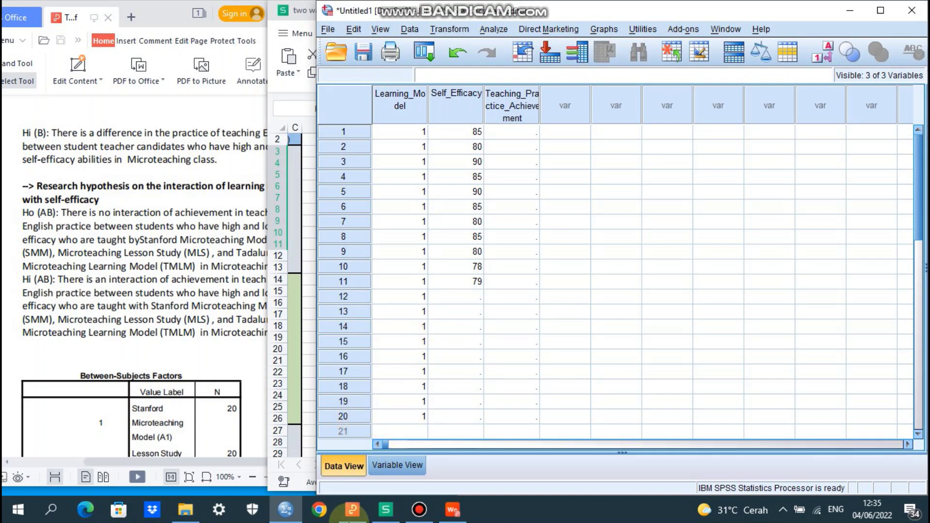
# - Copy the Stanford model's Low (B2) scores, C3:C11, from the spreadsheet and paste them into SPSS's Self_Efficacy column from row 12
pyautogui.click(382, 517)
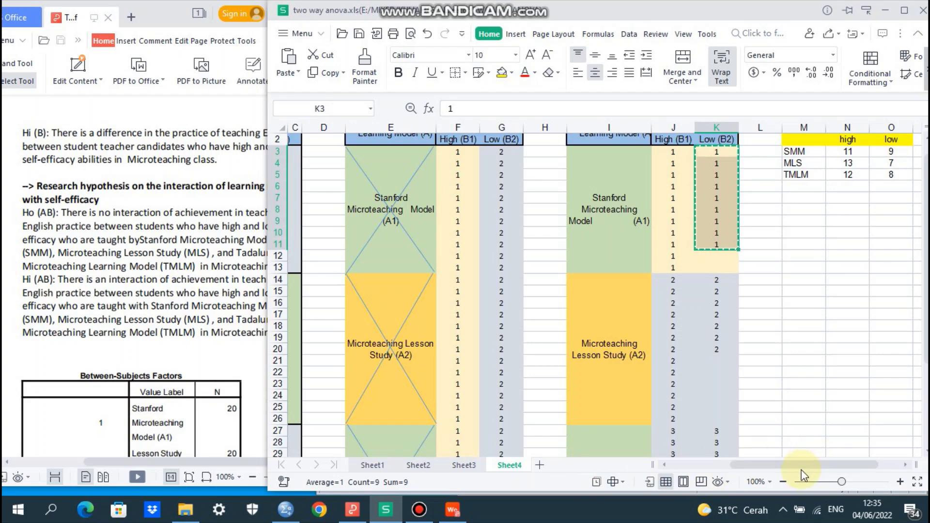
pyautogui.moveTo(802, 467); pyautogui.dragTo(728, 469)
pyautogui.moveTo(513, 151); pyautogui.dragTo(512, 244)
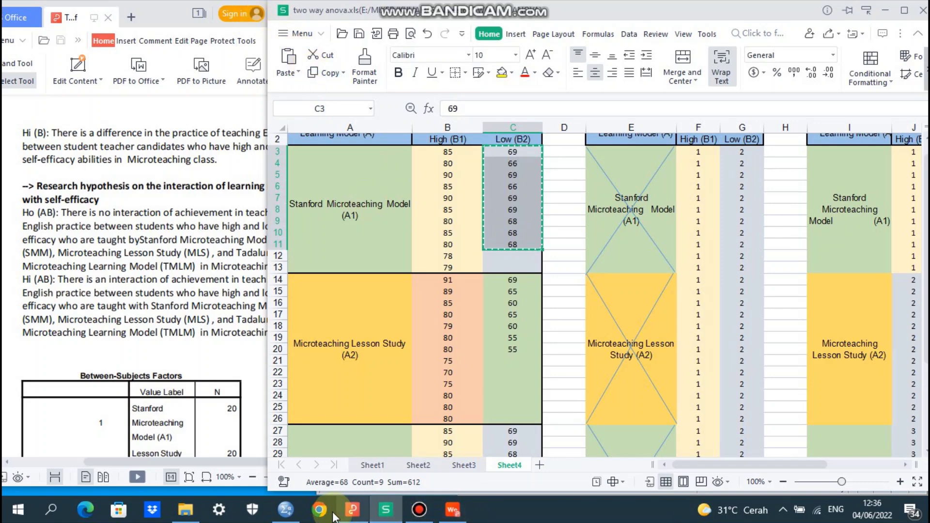
pyautogui.click(285, 510)
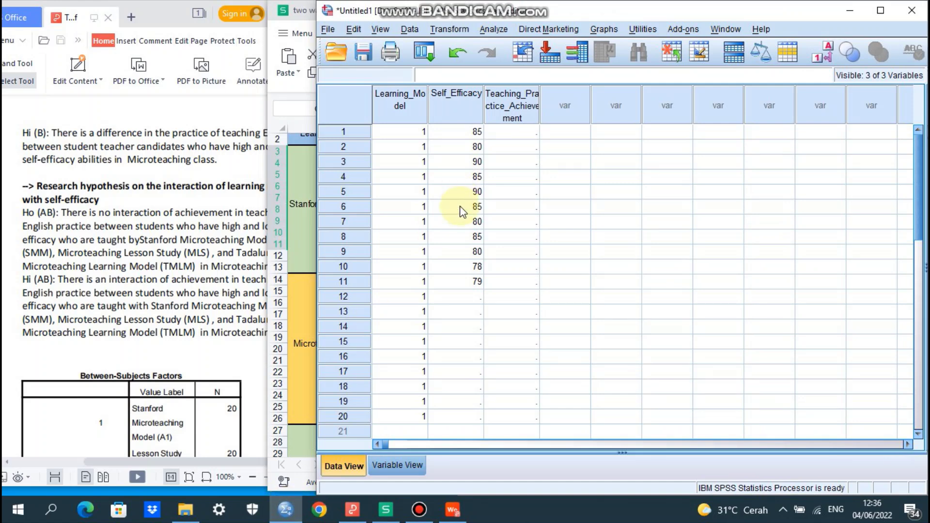
pyautogui.click(470, 297)
pyautogui.rightClick(470, 298)
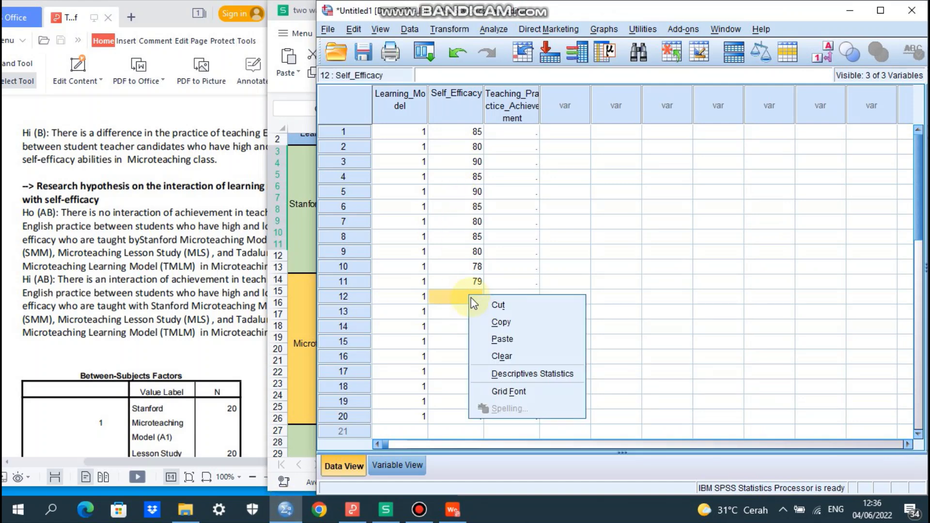
pyautogui.click(495, 337)
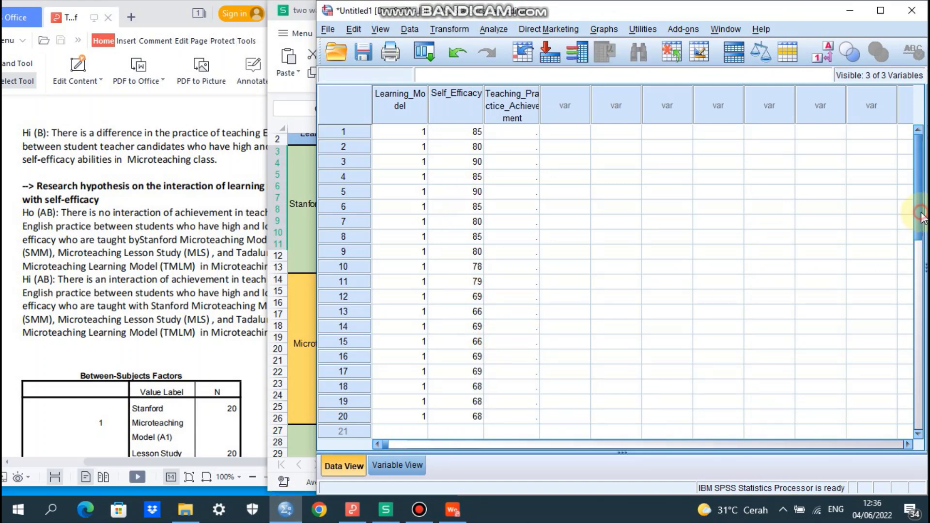
# - Copy the Microteaching Lesson Study High (B1) codes, J14:J26, from the spreadsheet and paste them into SPSS's Learning_Model column from row 21
pyautogui.scroll(-3, 925, 242)
pyautogui.scroll(-2, 925, 248)
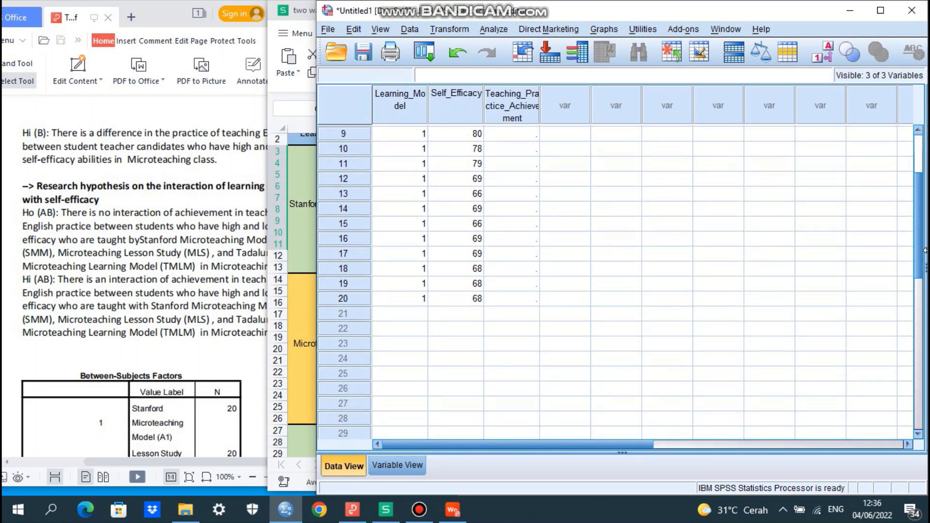
pyautogui.scroll(-2, 925, 274)
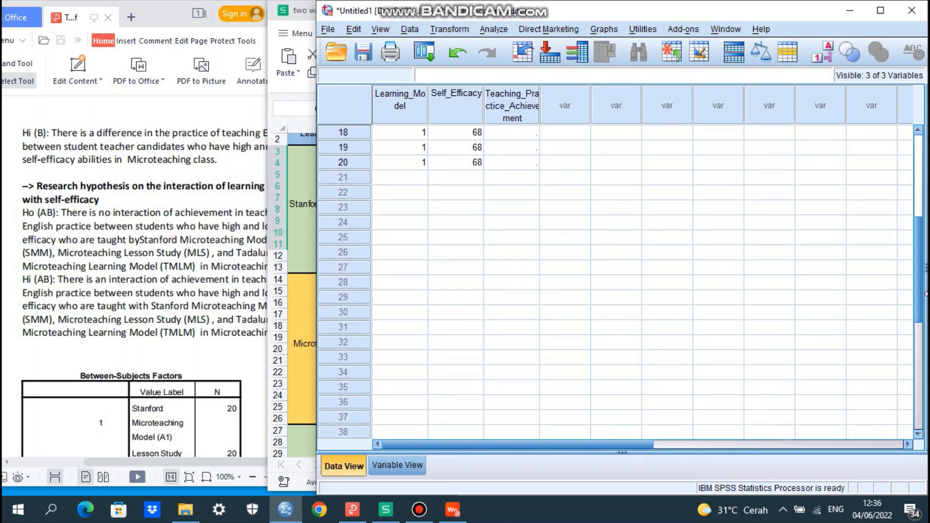
pyautogui.click(386, 510)
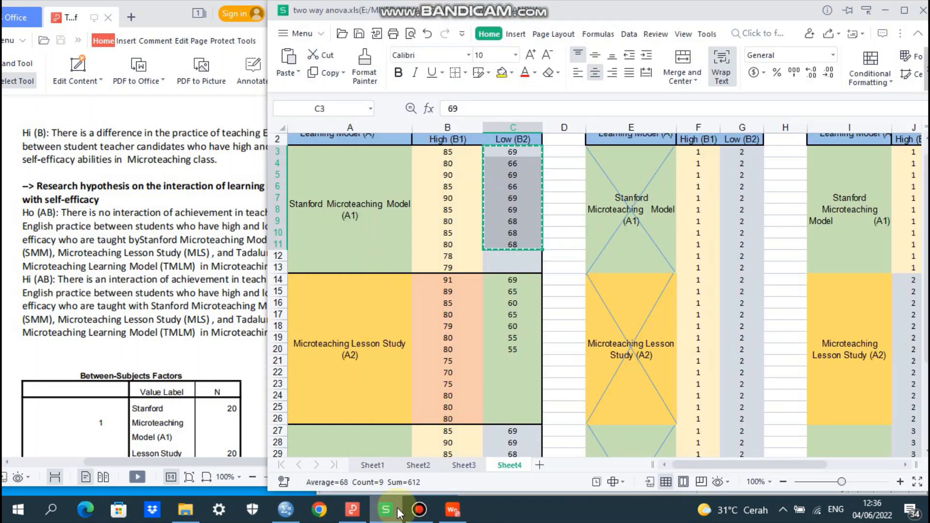
pyautogui.moveTo(769, 467); pyautogui.dragTo(831, 477)
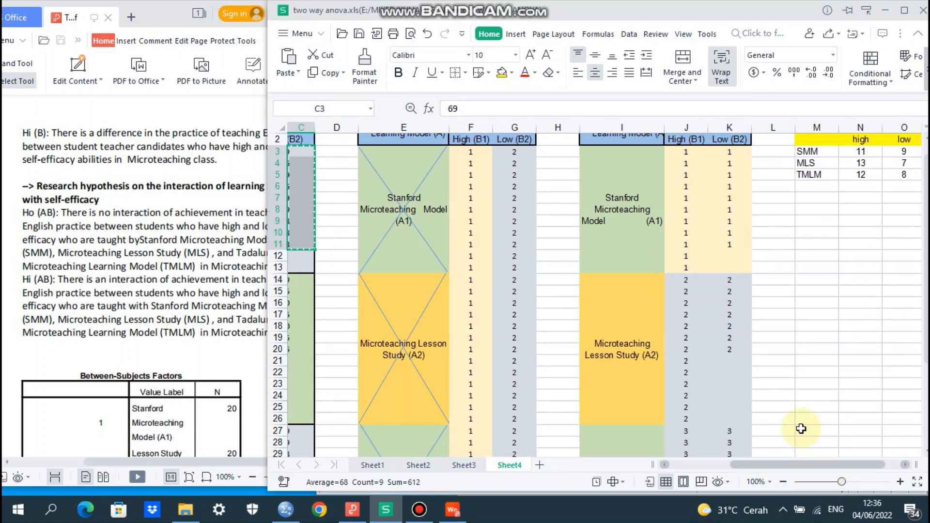
pyautogui.click(681, 279)
pyautogui.moveTo(680, 279); pyautogui.dragTo(696, 415)
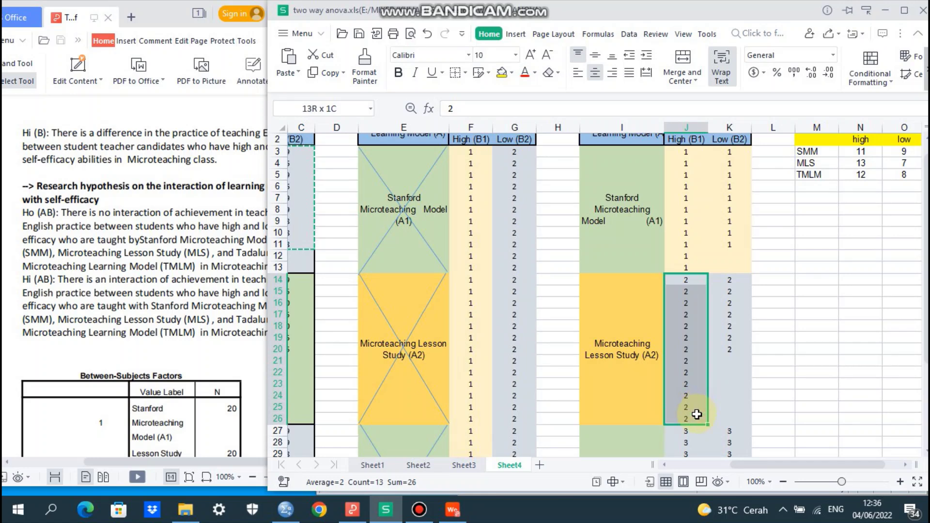
pyautogui.click(314, 72)
pyautogui.click(285, 510)
pyautogui.click(396, 179)
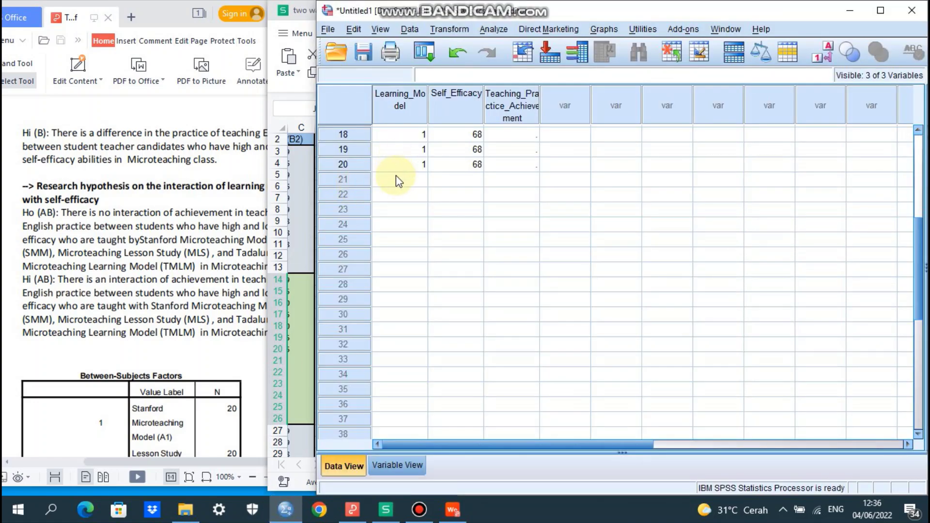
pyautogui.rightClick(396, 178)
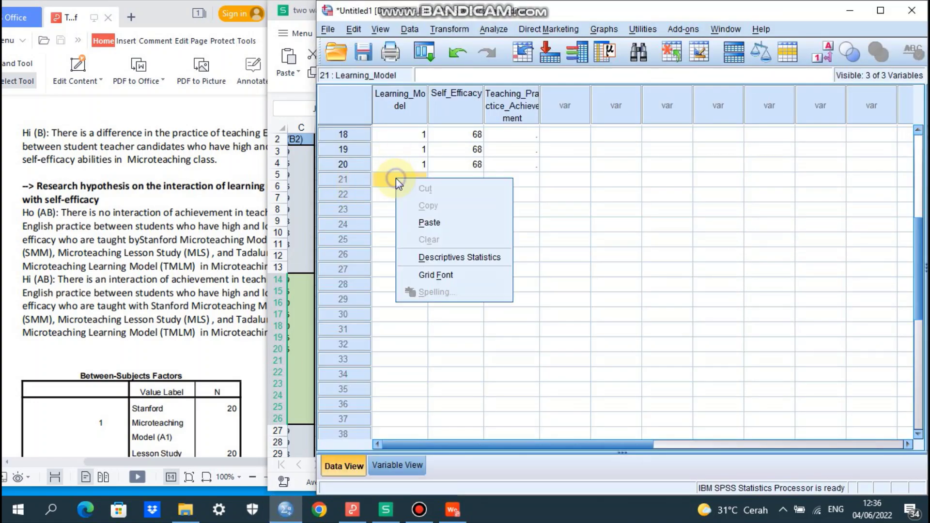
pyautogui.click(417, 221)
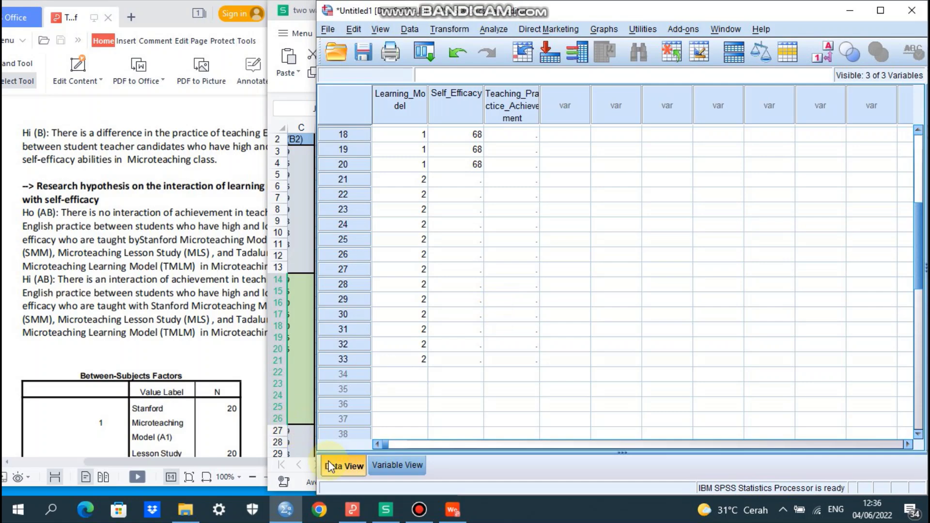
# - Copy the Microteaching Lesson Study High (B1) scores, B14:B26, from the spreadsheet and paste them into SPSS's Self_Efficacy column from row 21
pyautogui.click(389, 515)
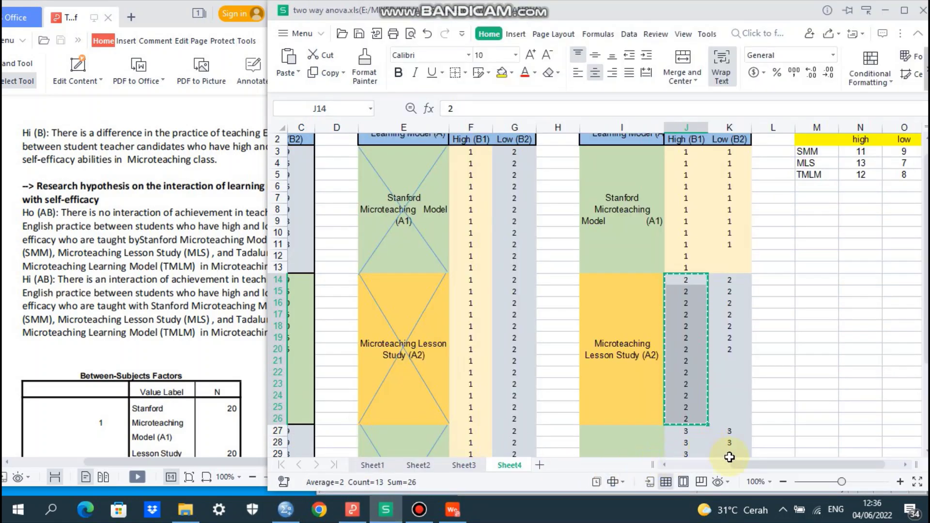
pyautogui.moveTo(760, 463); pyautogui.dragTo(603, 472)
pyautogui.moveTo(440, 285); pyautogui.dragTo(457, 416)
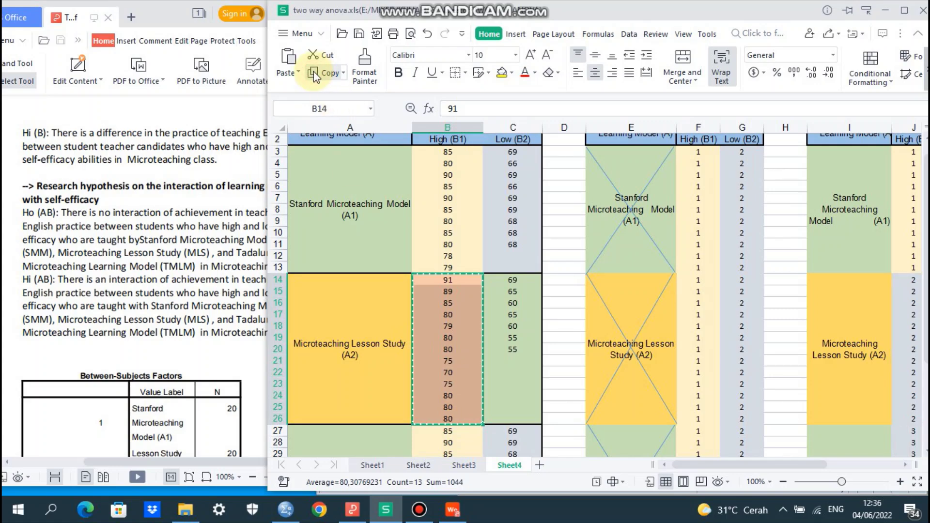
pyautogui.click(287, 513)
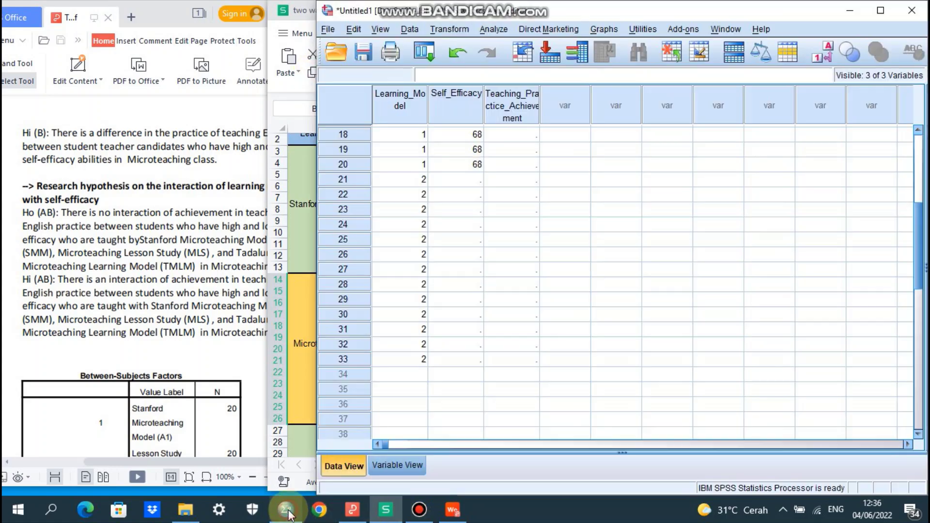
pyautogui.click(456, 181)
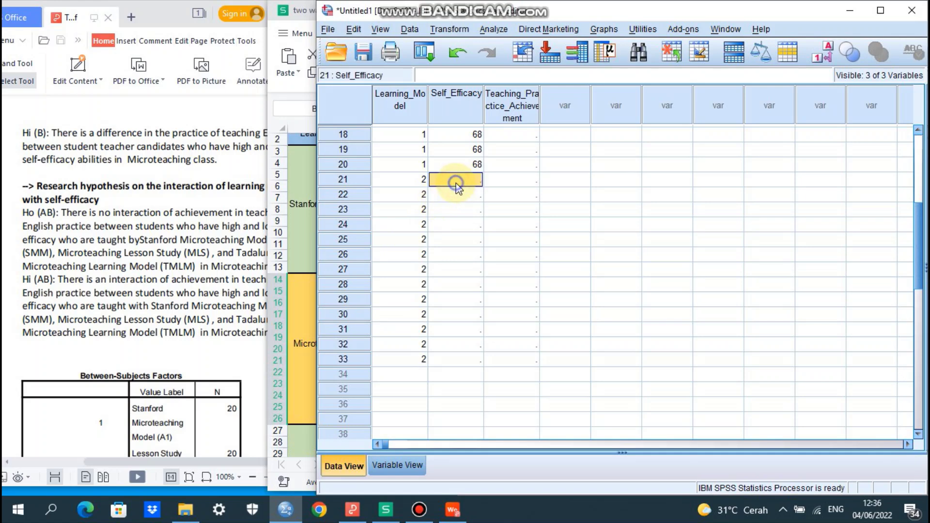
pyautogui.rightClick(456, 184)
pyautogui.click(486, 226)
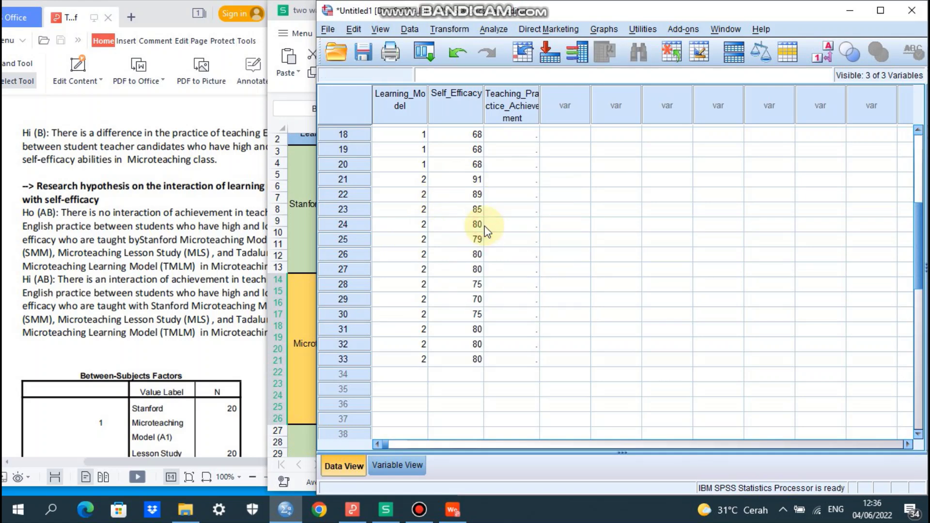
# - Copy the Microteaching Lesson Study Low (B2) codes, K14:K20, from the spreadsheet and paste them into SPSS's Learning_Model column from row 34
pyautogui.click(389, 517)
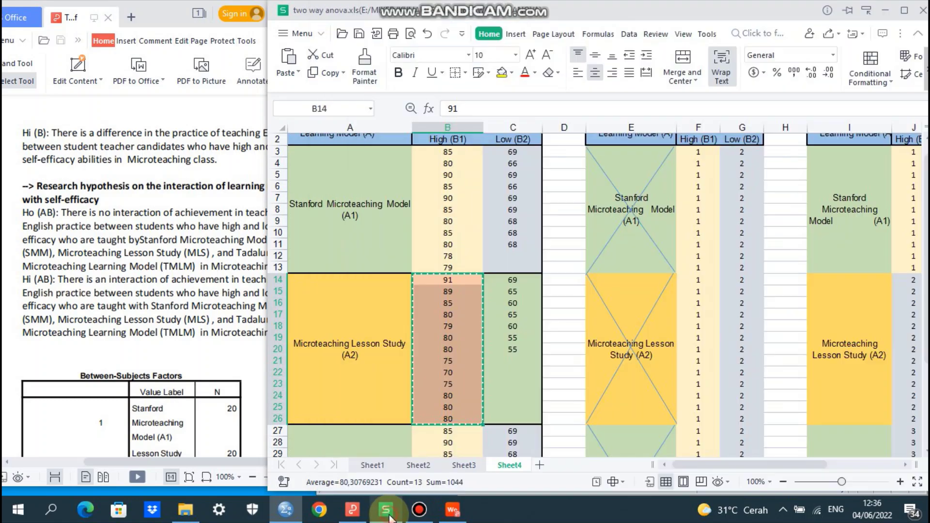
pyautogui.moveTo(717, 464); pyautogui.dragTo(883, 472)
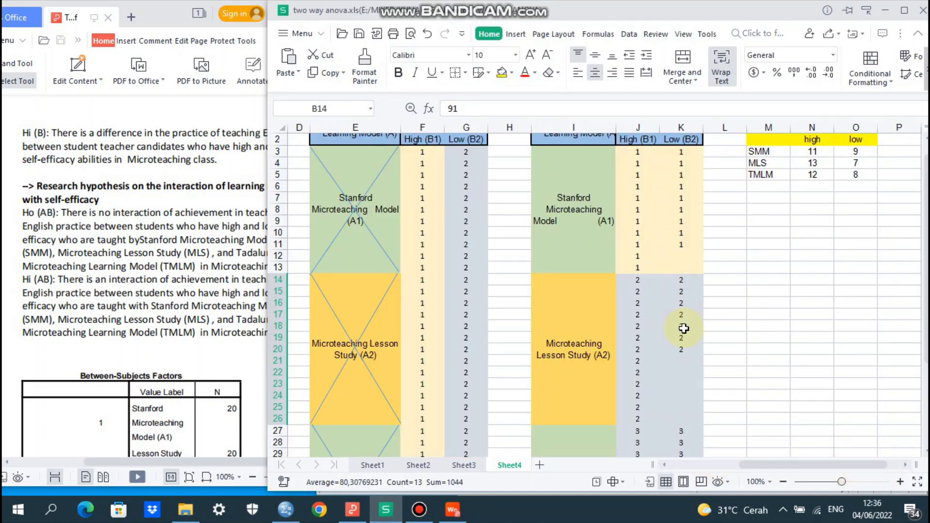
pyautogui.click(674, 282)
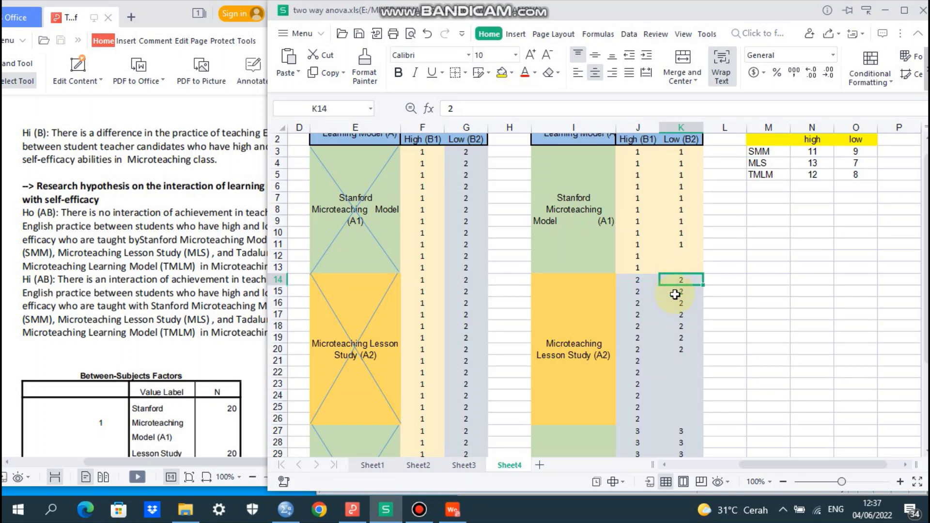
pyautogui.moveTo(674, 289); pyautogui.dragTo(685, 353)
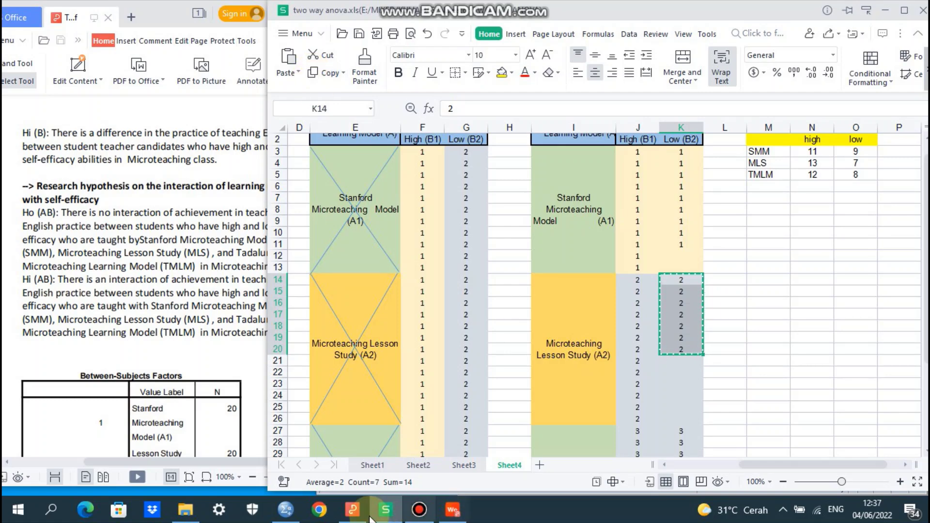
pyautogui.click(286, 509)
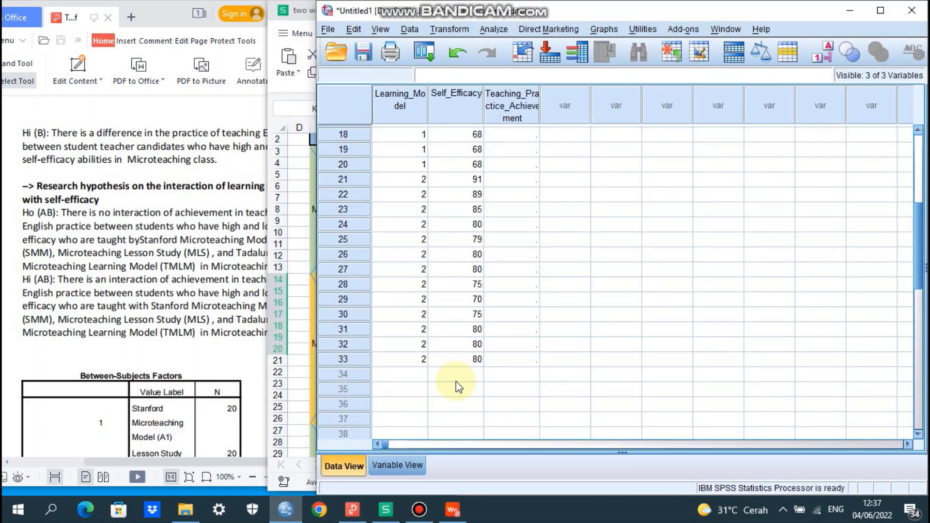
pyautogui.click(409, 371)
pyautogui.rightClick(409, 370)
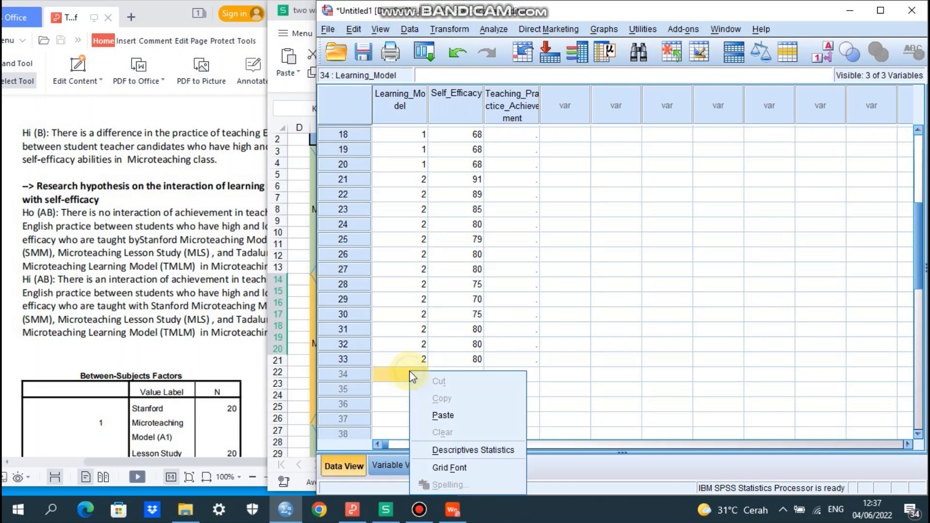
pyautogui.click(442, 416)
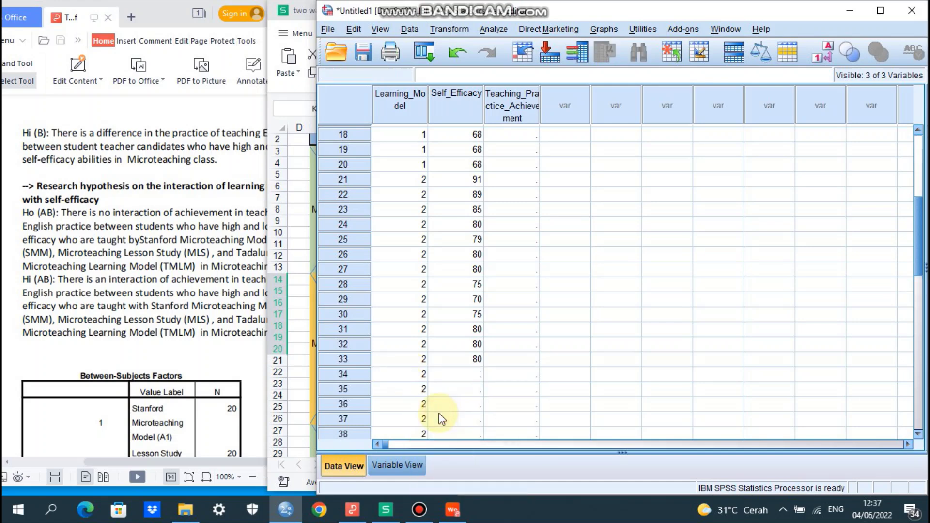
# - Copy the Microteaching Lesson Study Low (B2) scores, C14:C20, from the spreadsheet and paste them into SPSS's Self_Efficacy column from row 34
pyautogui.click(385, 513)
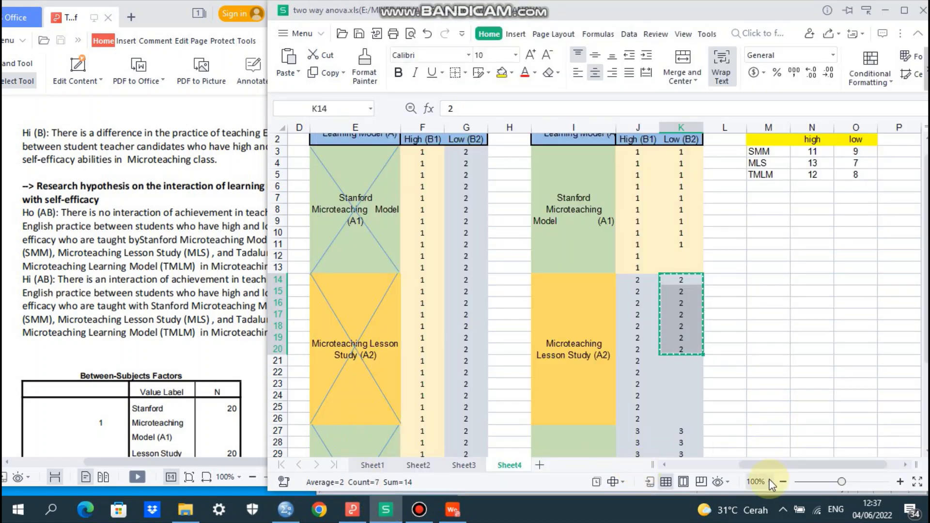
pyautogui.moveTo(763, 464); pyautogui.dragTo(684, 464)
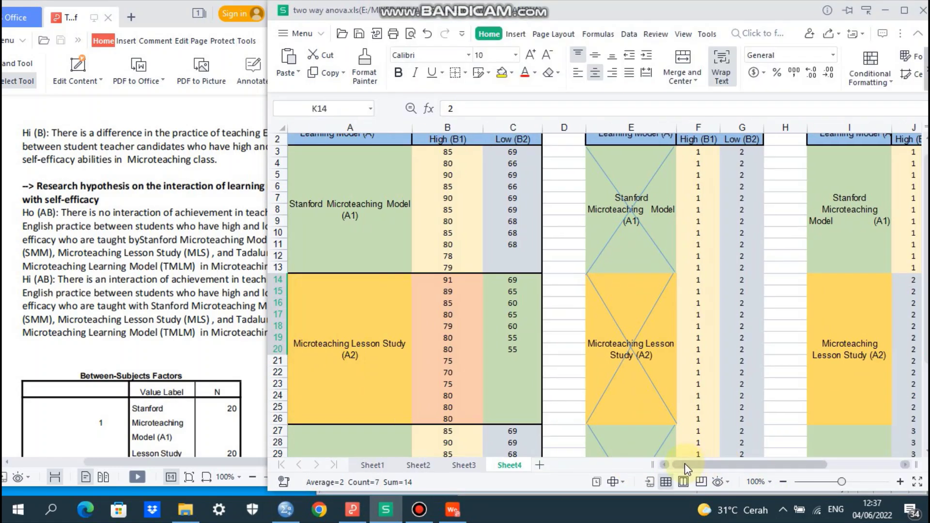
pyautogui.moveTo(514, 281); pyautogui.dragTo(523, 349)
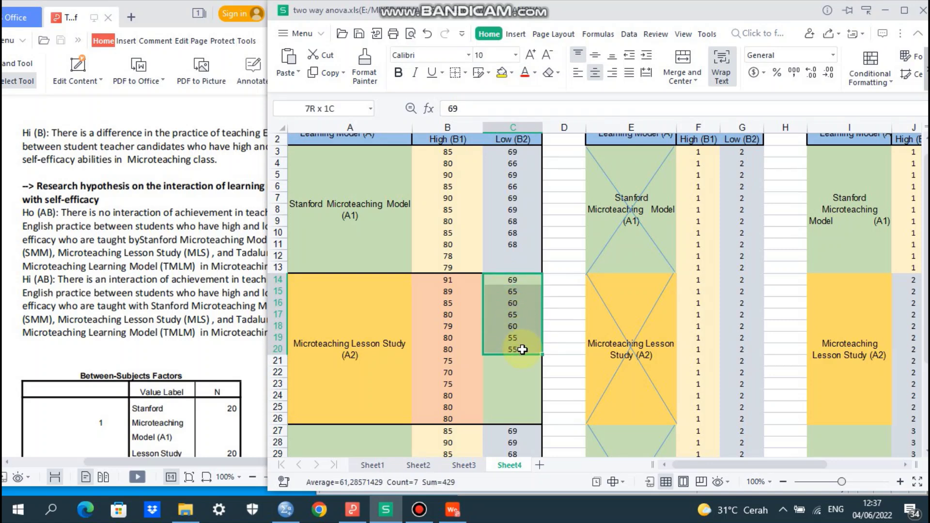
pyautogui.click(313, 73)
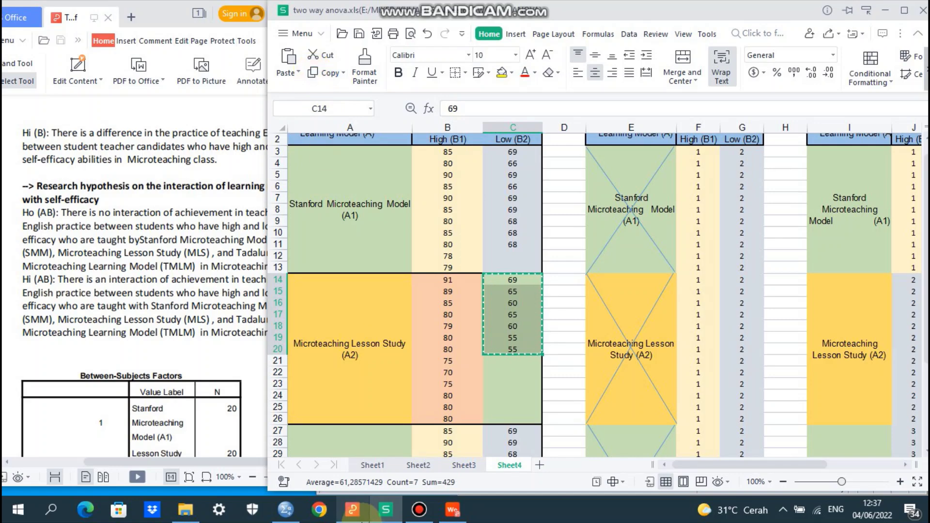
pyautogui.click(288, 512)
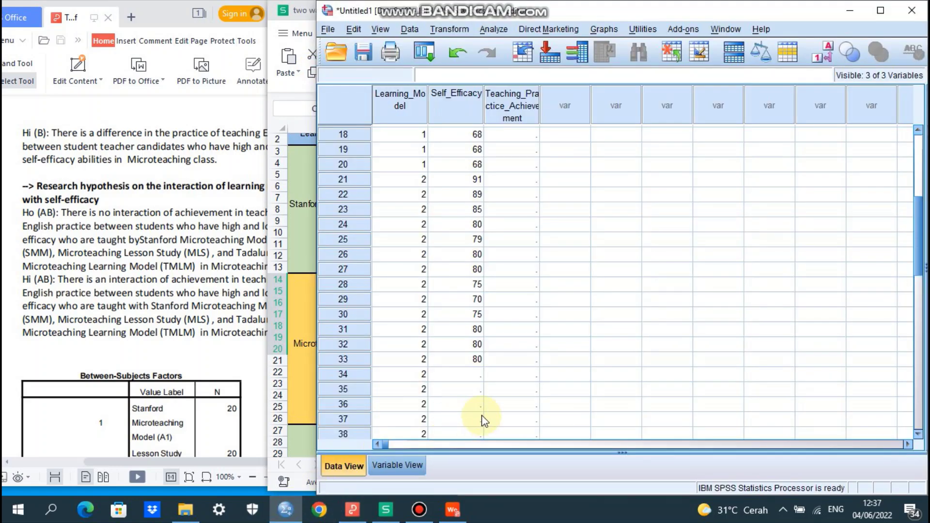
pyautogui.click(468, 373)
pyautogui.rightClick(466, 370)
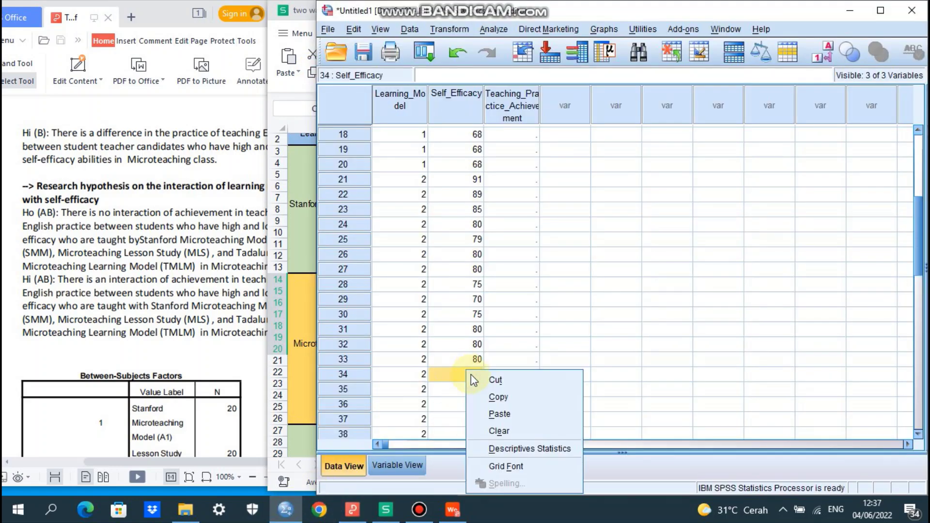
pyautogui.click(500, 414)
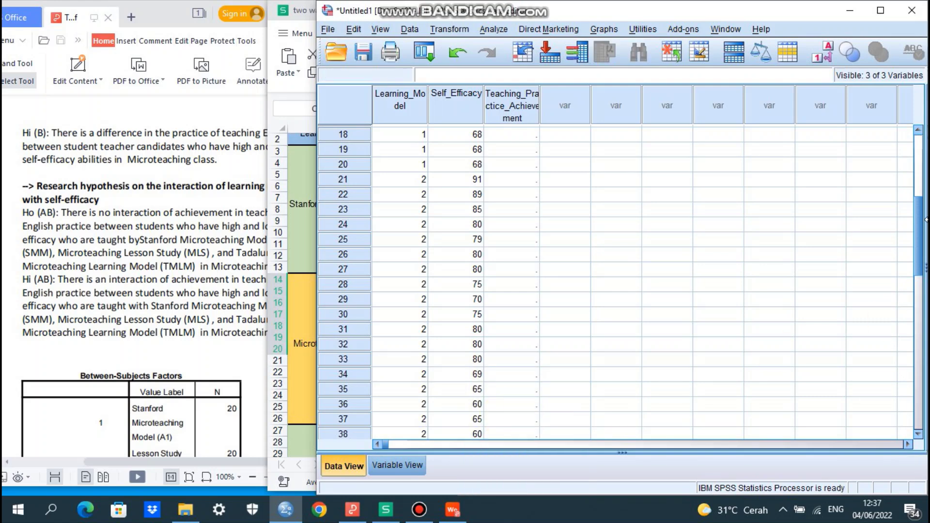
# - Copy the Tadaluring model's High (B1) codes, J27:J38, from the spreadsheet and paste them into SPSS's Learning_Model column from row 41
pyautogui.moveTo(919, 223); pyautogui.dragTo(922, 262)
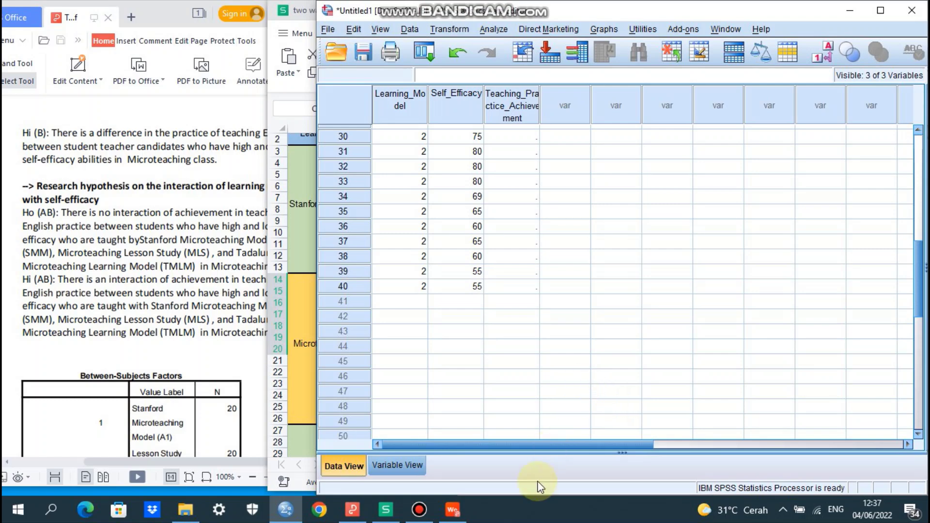
pyautogui.click(379, 514)
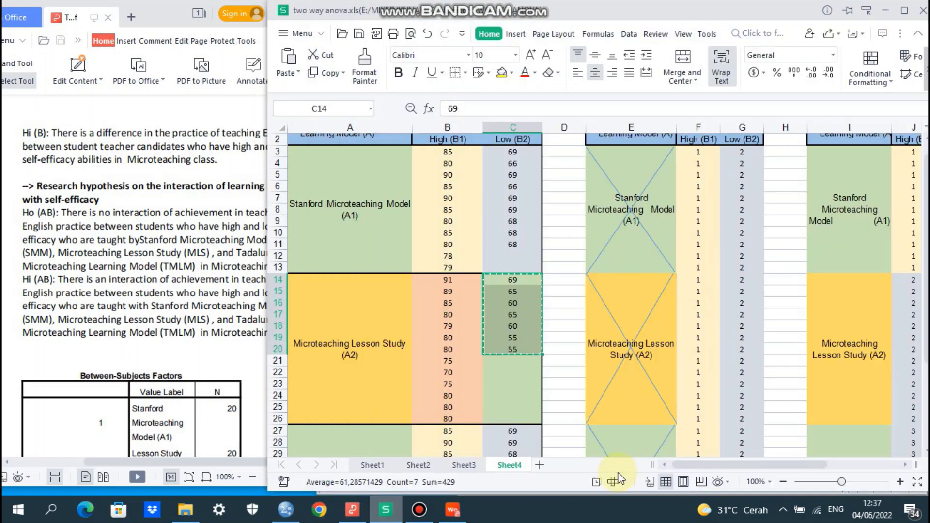
pyautogui.scroll(-3, 598, 295)
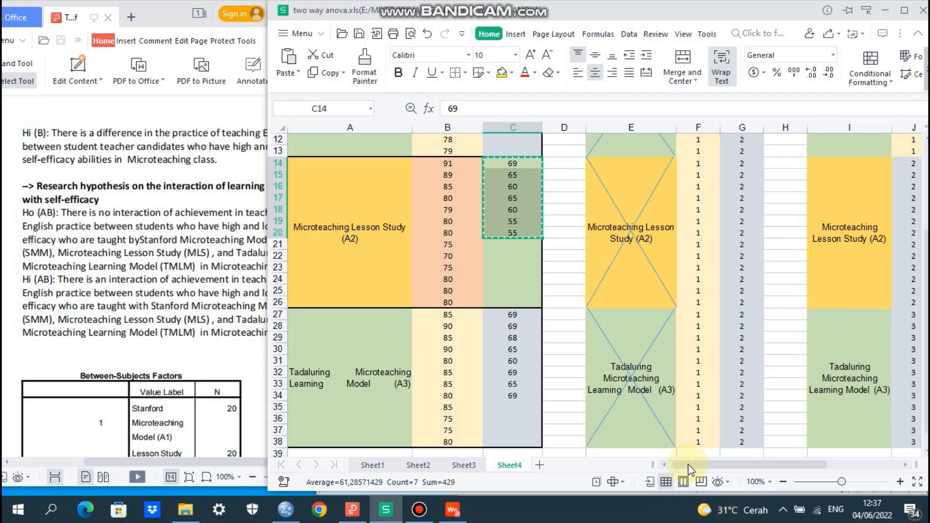
pyautogui.moveTo(706, 464); pyautogui.dragTo(771, 469)
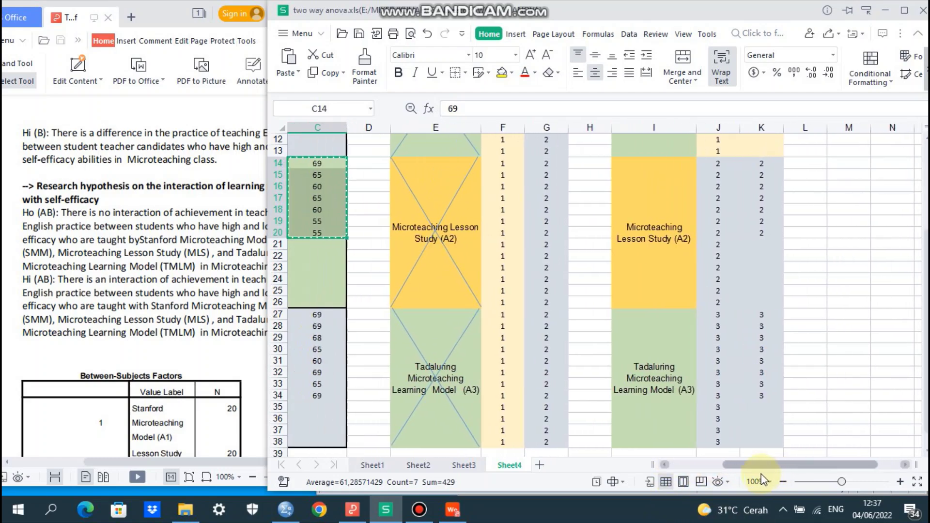
pyautogui.scroll(-1, 730, 290)
pyautogui.click(716, 303)
pyautogui.moveTo(716, 307); pyautogui.dragTo(718, 432)
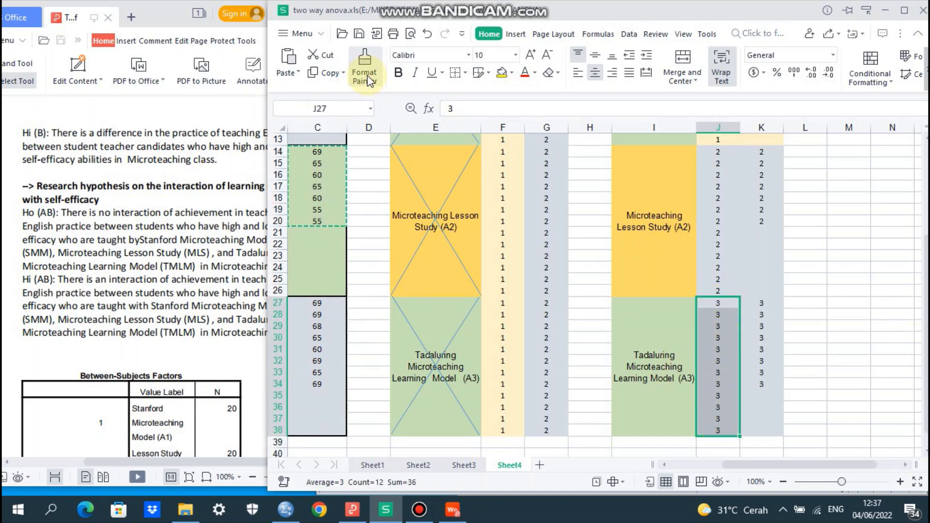
pyautogui.click(310, 71)
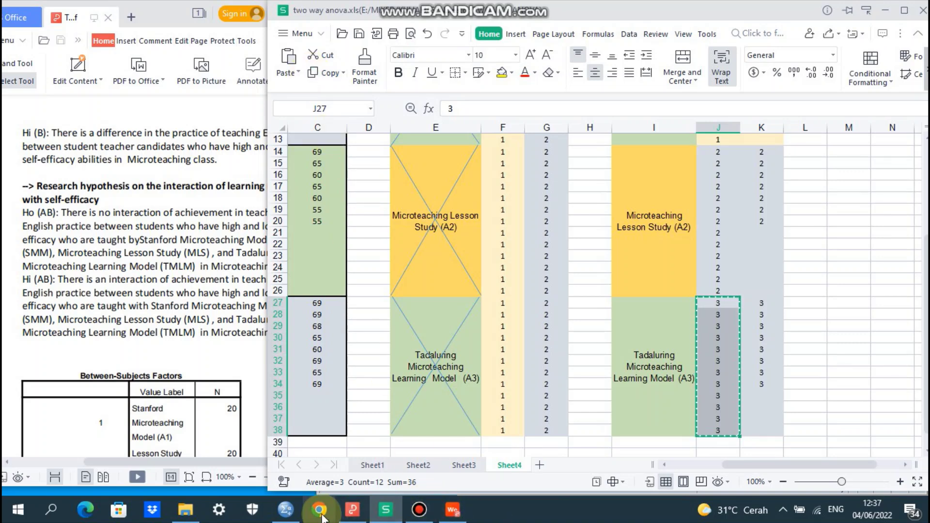
pyautogui.click(286, 513)
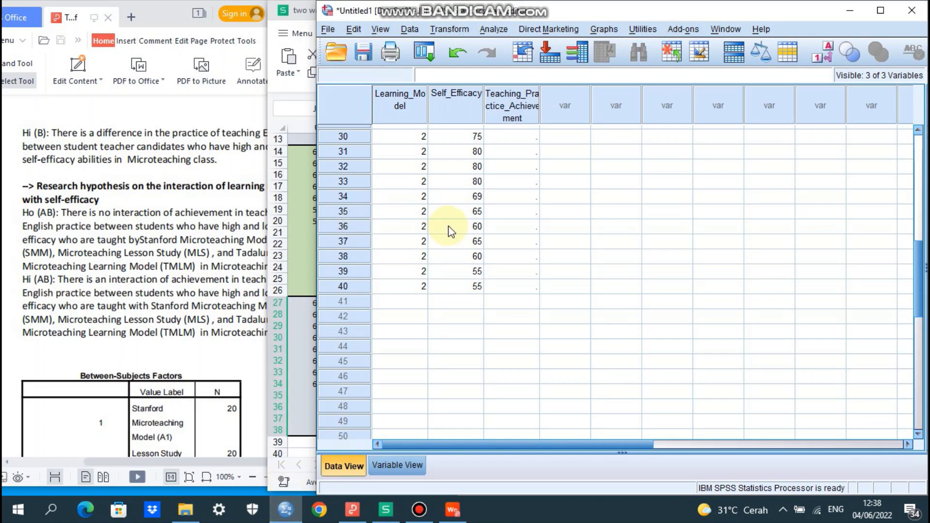
pyautogui.click(409, 300)
pyautogui.rightClick(408, 298)
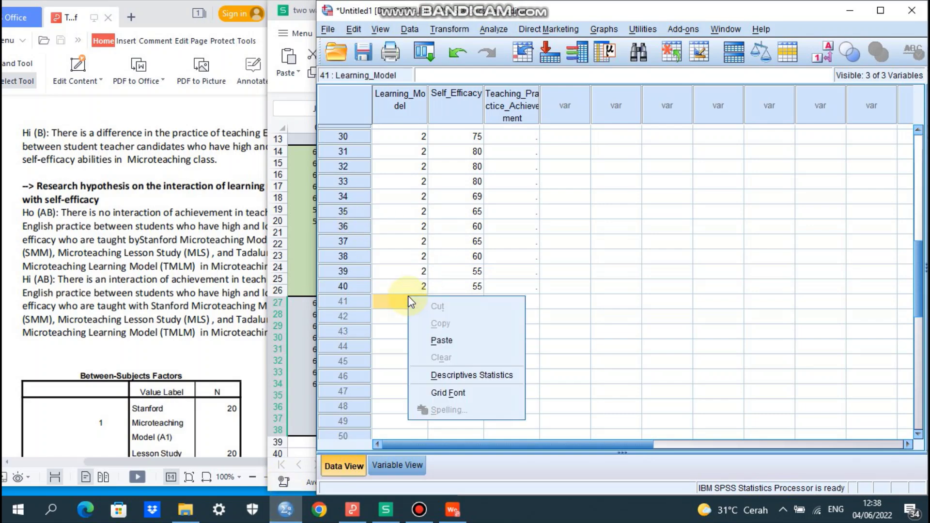
pyautogui.click(436, 341)
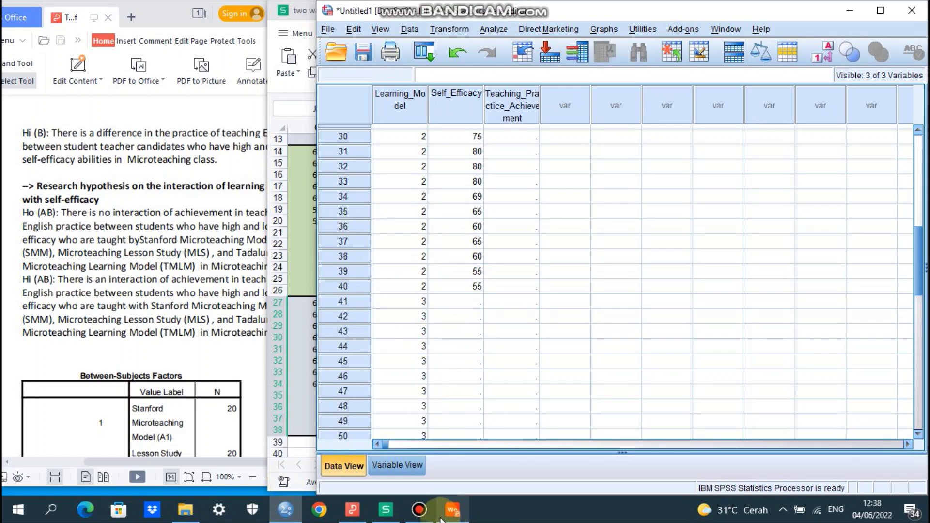
# - Copy the Tadaluring model's High (B1) scores, B27:B38, from the spreadsheet and paste them into SPSS's Self_Efficacy column from row 41
pyautogui.click(386, 511)
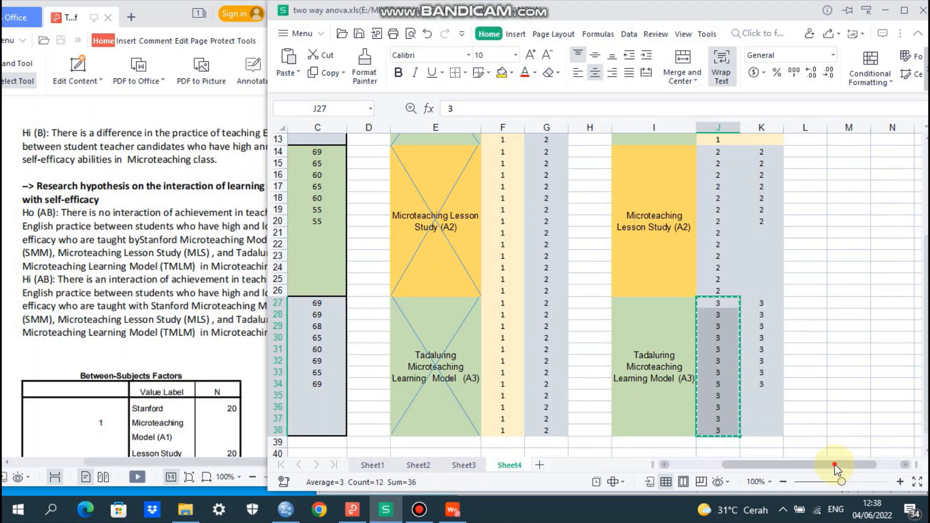
pyautogui.moveTo(831, 465); pyautogui.dragTo(765, 466)
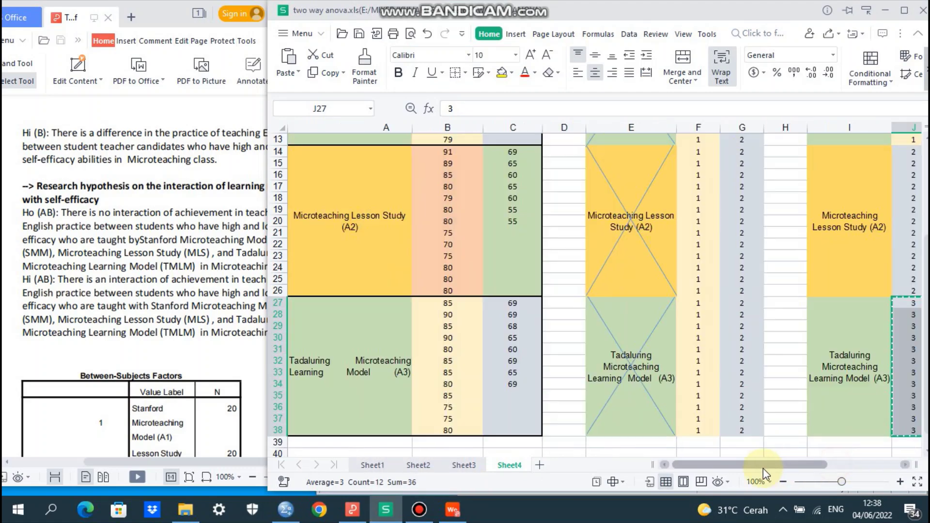
pyautogui.click(511, 305)
pyautogui.moveTo(451, 306); pyautogui.dragTo(457, 428)
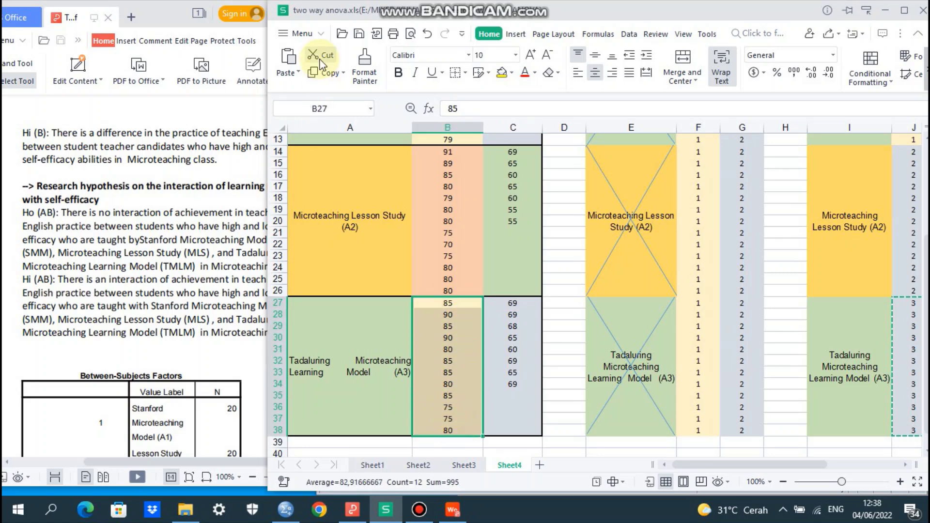
pyautogui.click(315, 73)
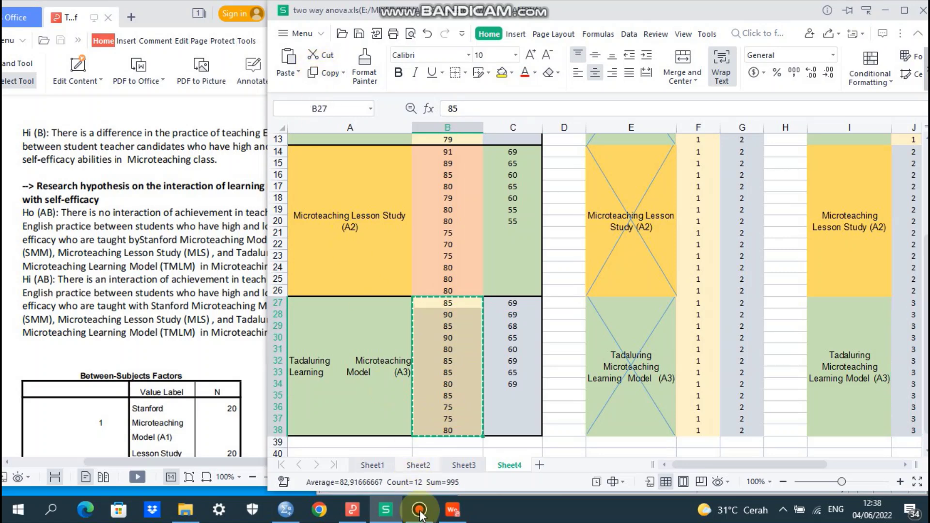
pyautogui.click(285, 510)
pyautogui.click(465, 301)
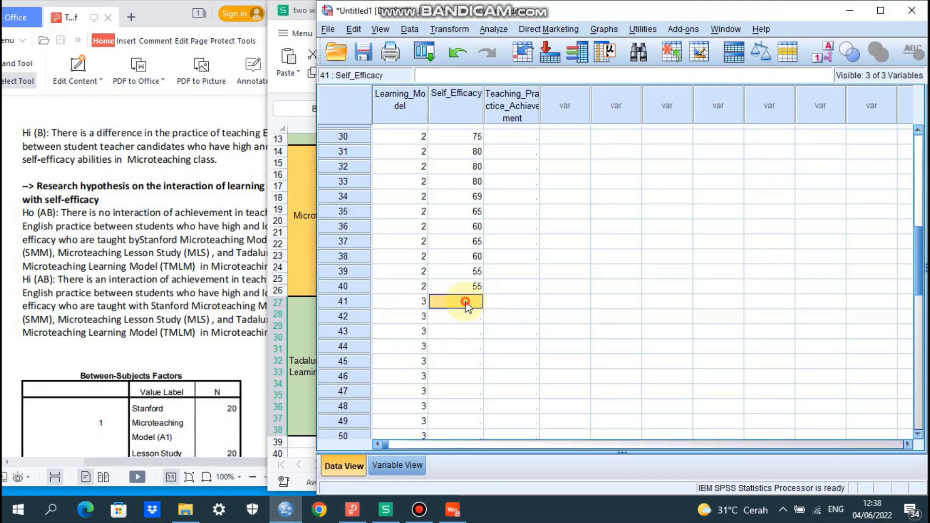
pyautogui.rightClick(466, 304)
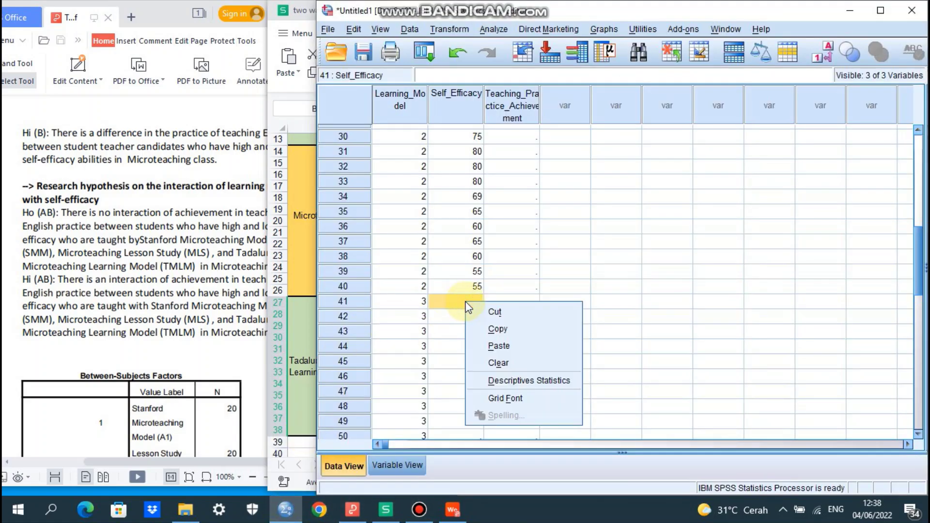
pyautogui.click(499, 347)
# - Copy the Tadaluring model's Low (B2) codes, K27:K34, from the spreadsheet and paste them into SPSS's Learning_Model column from row 53
pyautogui.moveTo(920, 259); pyautogui.dragTo(920, 308)
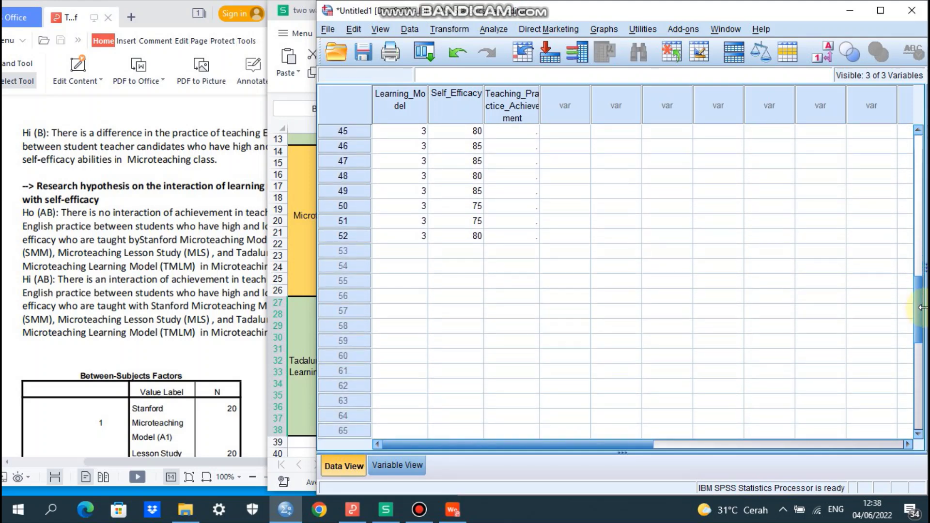
pyautogui.click(385, 511)
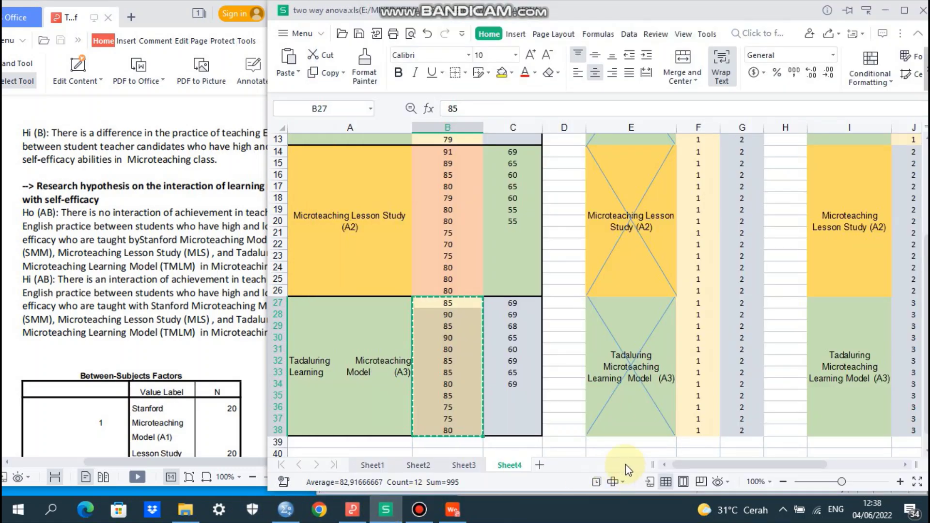
pyautogui.moveTo(733, 467); pyautogui.dragTo(799, 468)
pyautogui.moveTo(681, 299); pyautogui.dragTo(690, 382)
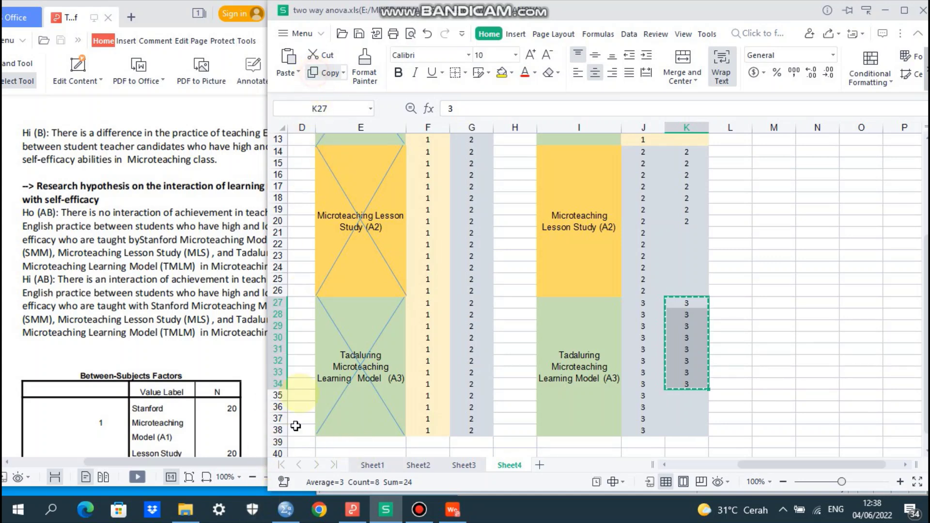
pyautogui.click(291, 511)
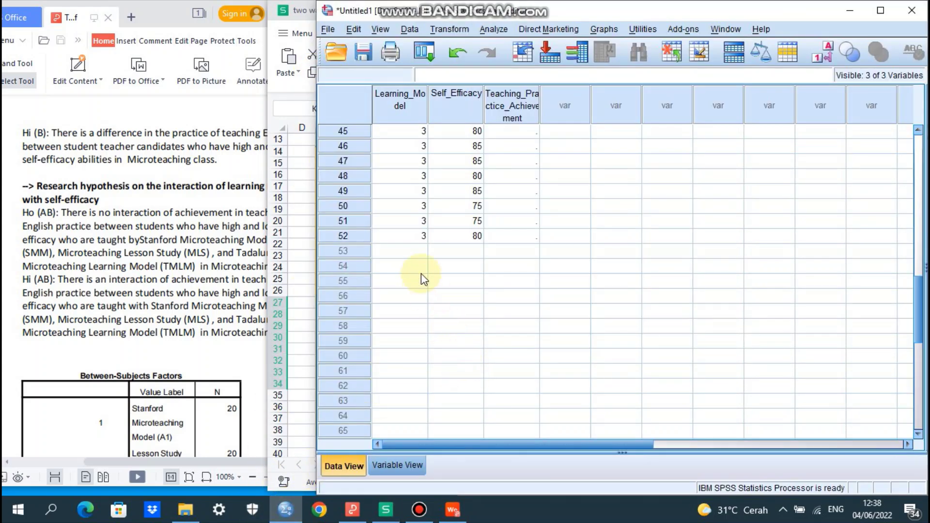
pyautogui.click(407, 252)
pyautogui.rightClick(407, 250)
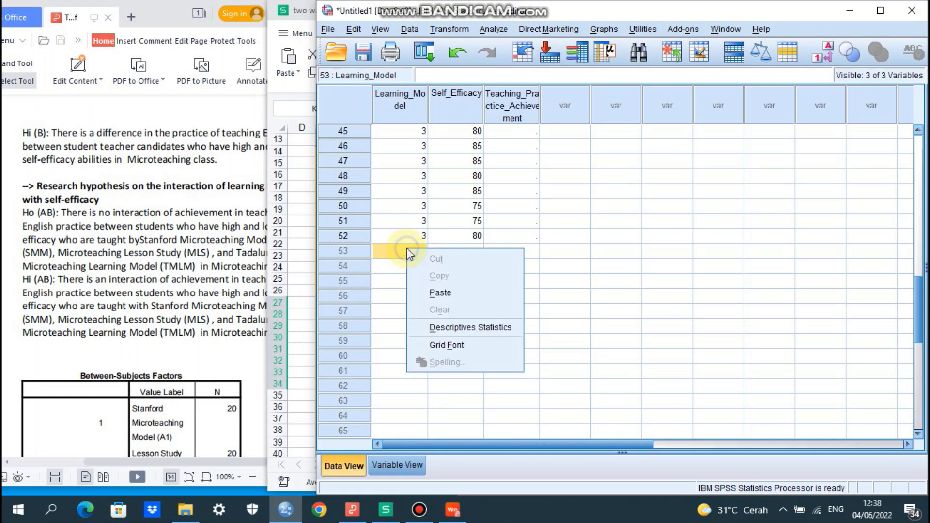
pyautogui.click(425, 293)
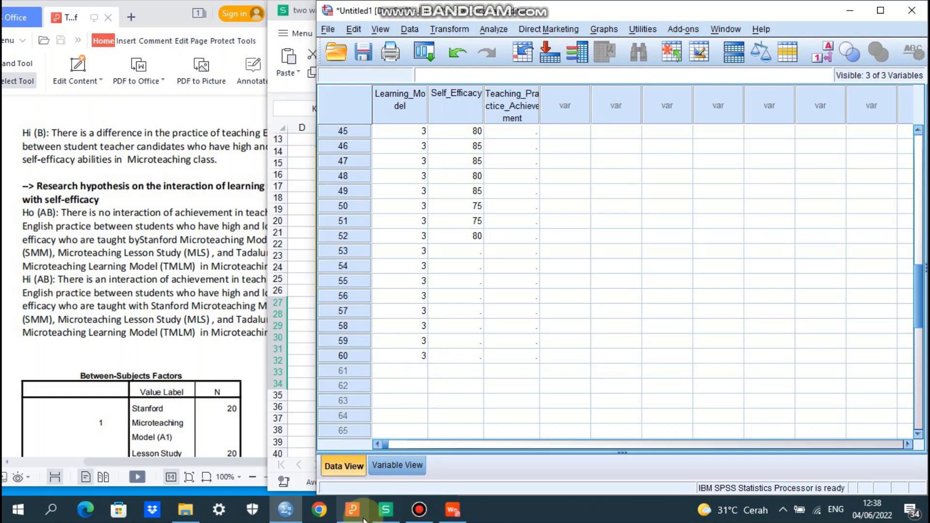
# - Copy the Tadaluring model's Low (B2) scores, C27:C34, from the spreadsheet and paste them into SPSS's Self_Efficacy column from row 53
pyautogui.click(385, 511)
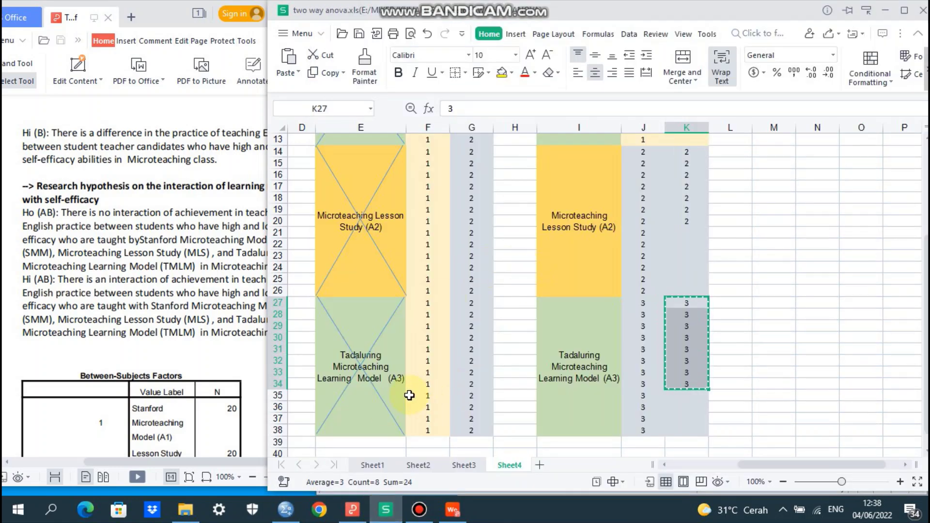
pyautogui.moveTo(799, 470); pyautogui.dragTo(688, 482)
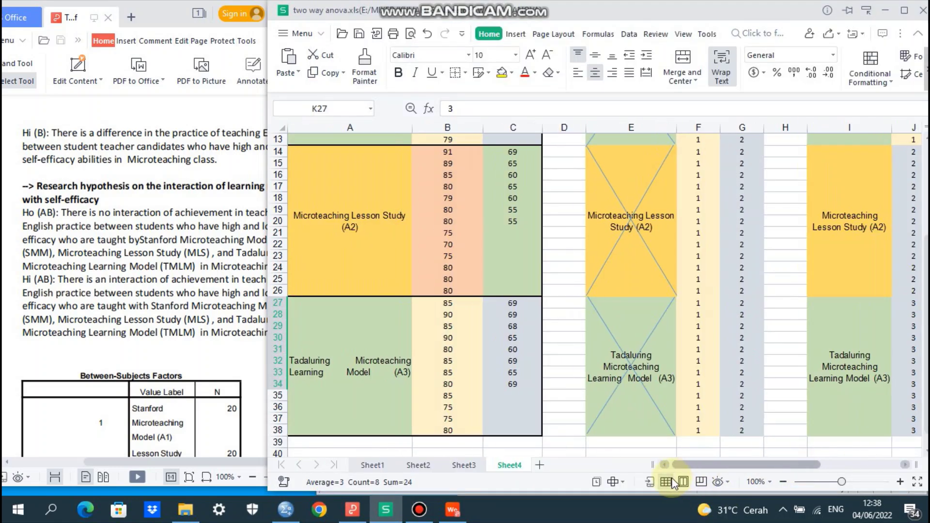
pyautogui.click(503, 305)
pyautogui.moveTo(503, 306); pyautogui.dragTo(512, 383)
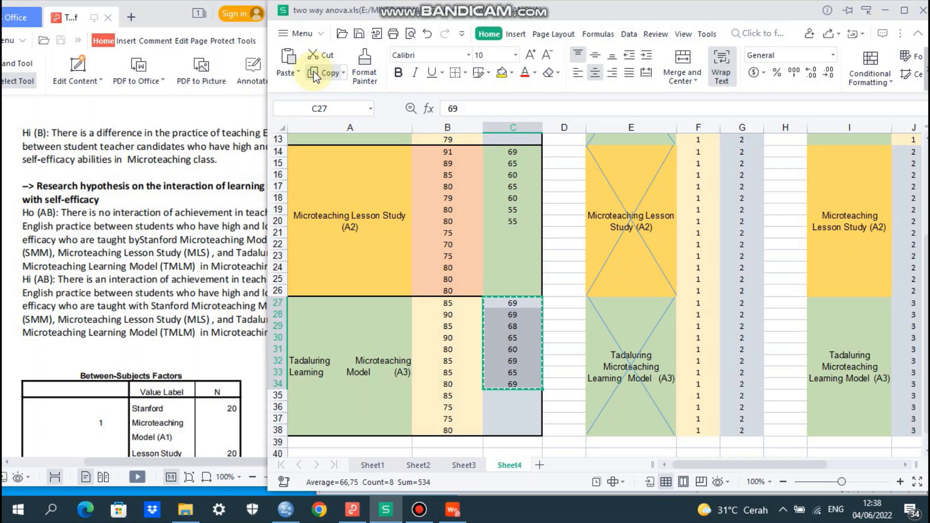
pyautogui.click(286, 510)
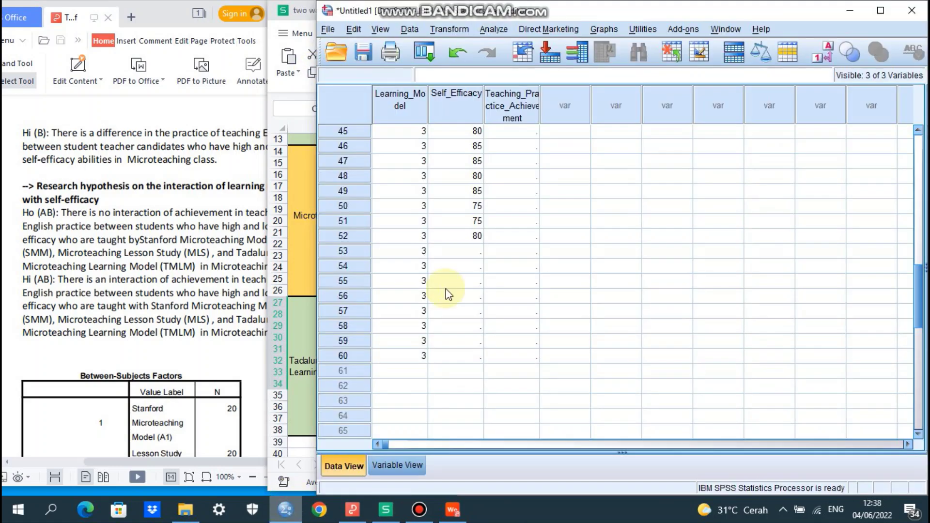
pyautogui.click(469, 253)
pyautogui.rightClick(470, 253)
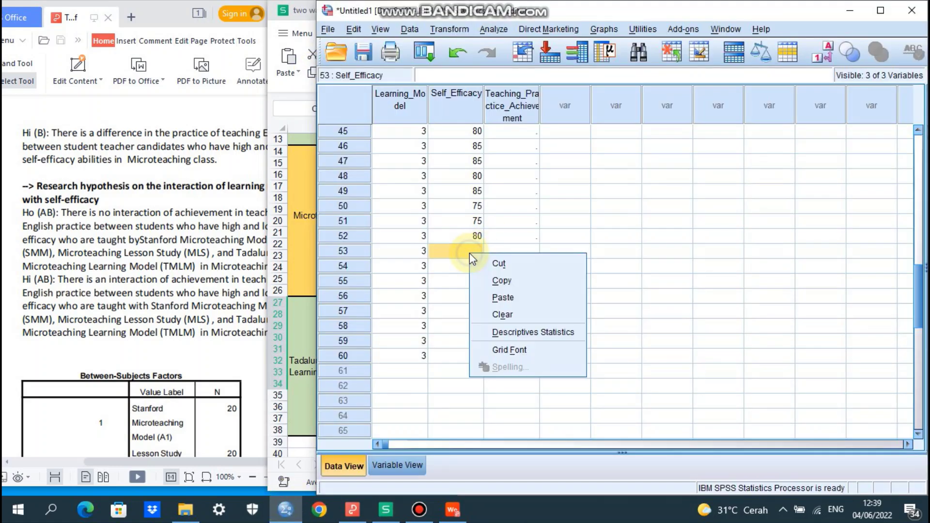
pyautogui.click(501, 298)
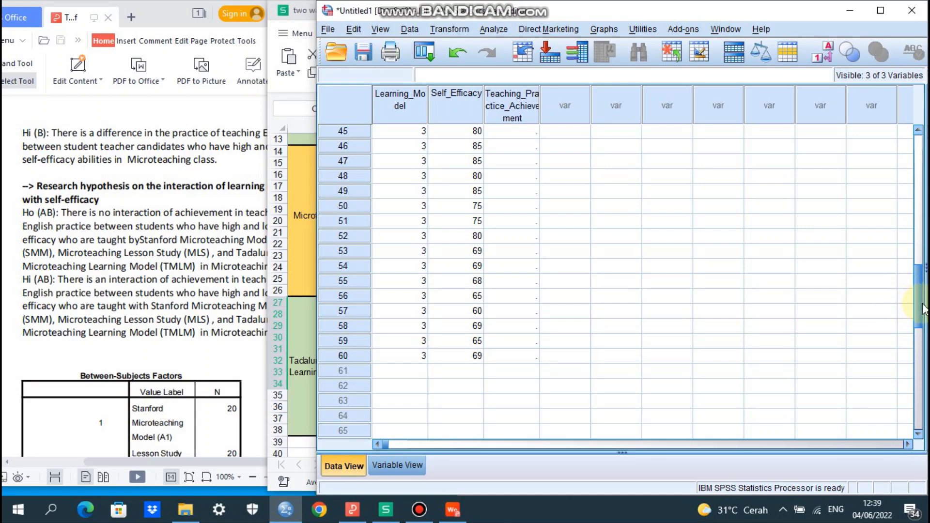
pyautogui.moveTo(919, 310); pyautogui.dragTo(891, 179)
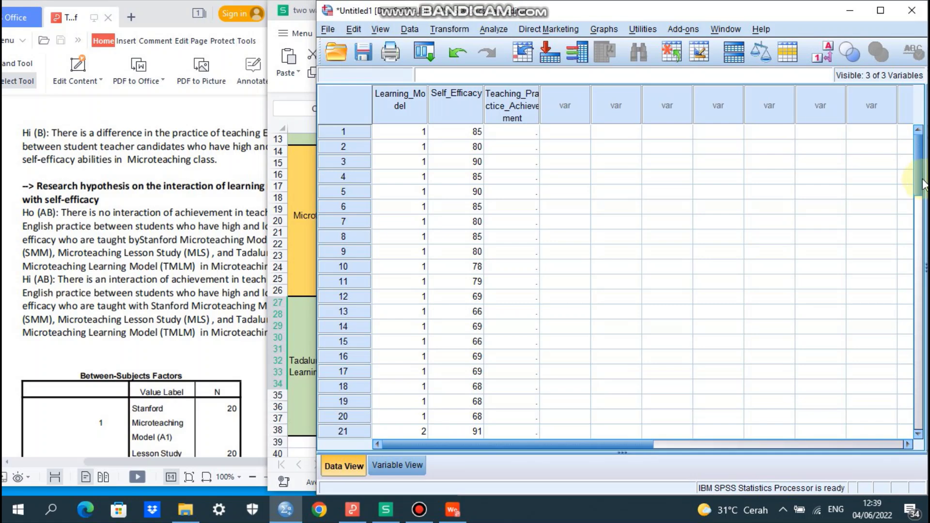
pyautogui.moveTo(921, 177); pyautogui.dragTo(894, 169)
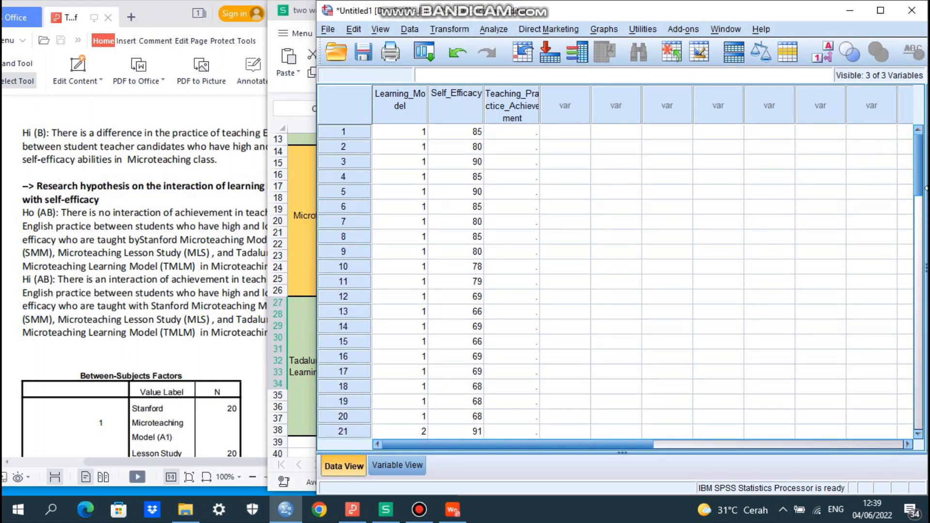
pyautogui.moveTo(920, 183); pyautogui.dragTo(882, 165)
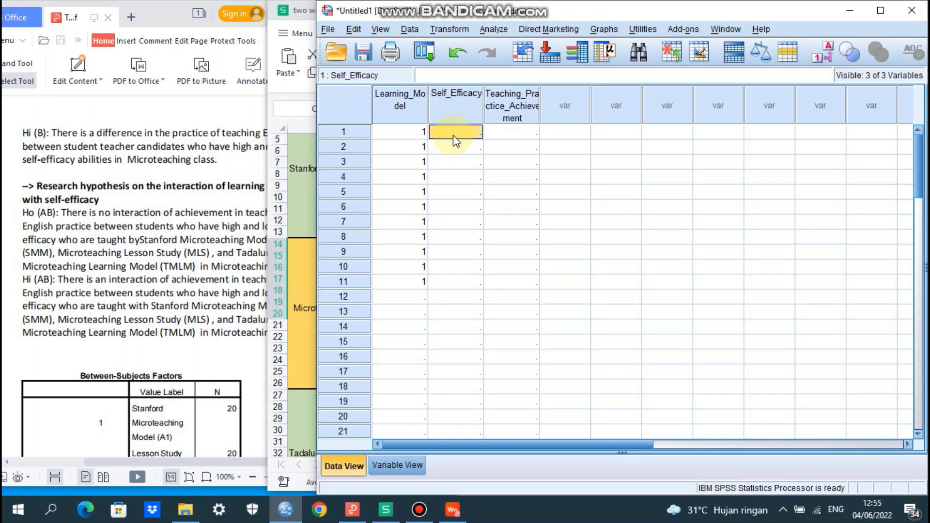
# - Copy the Stanford model's High (B1) self-efficacy codes, F3:F13, from the spreadsheet and paste them into SPSS's Self_Efficacy column from row 1
pyautogui.click(386, 510)
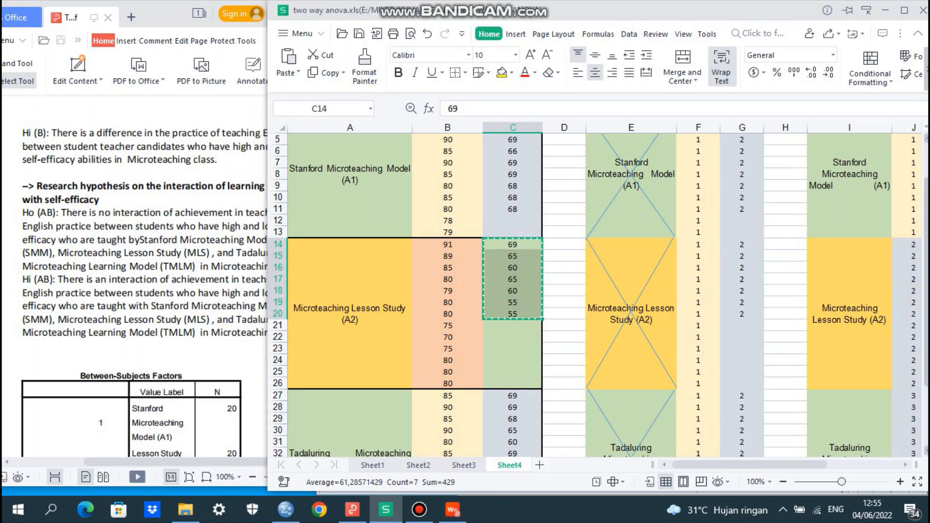
pyautogui.moveTo(926, 327); pyautogui.dragTo(926, 176)
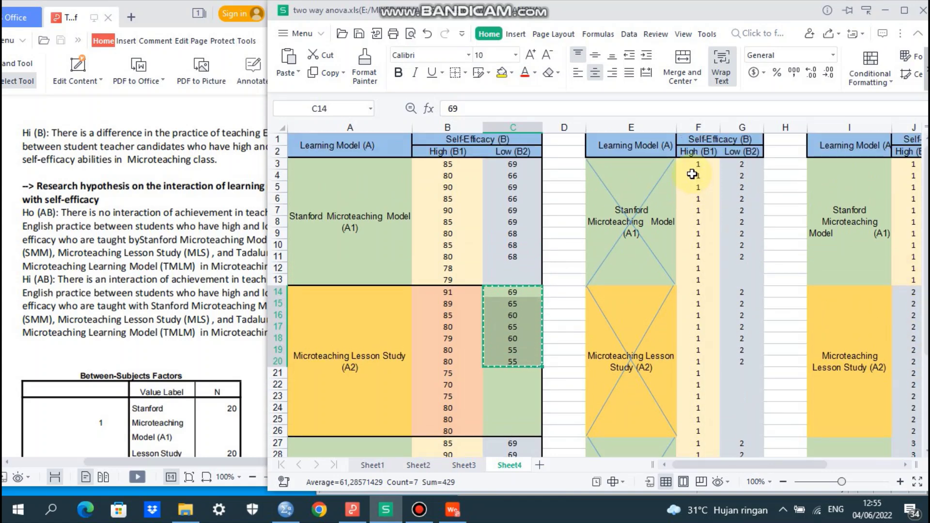
pyautogui.moveTo(692, 166); pyautogui.dragTo(698, 205)
pyautogui.moveTo(701, 269); pyautogui.dragTo(701, 280)
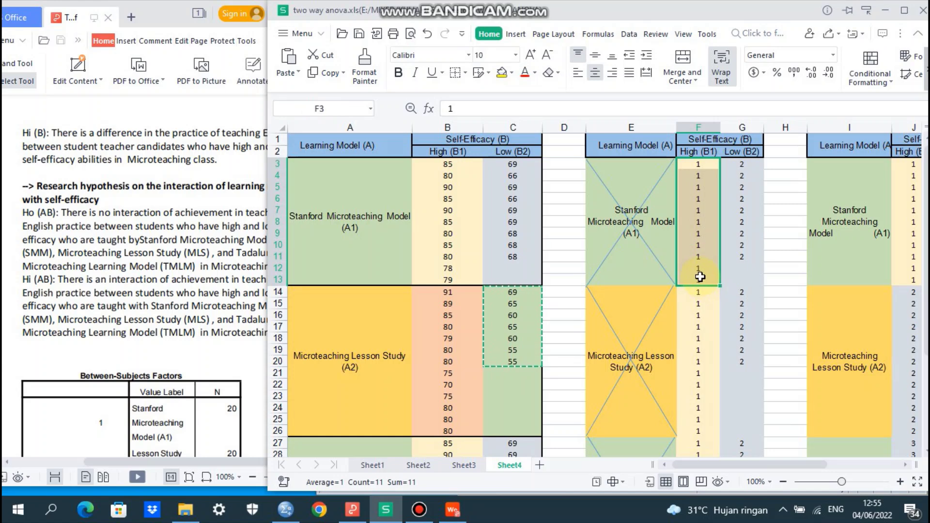
pyautogui.click(317, 73)
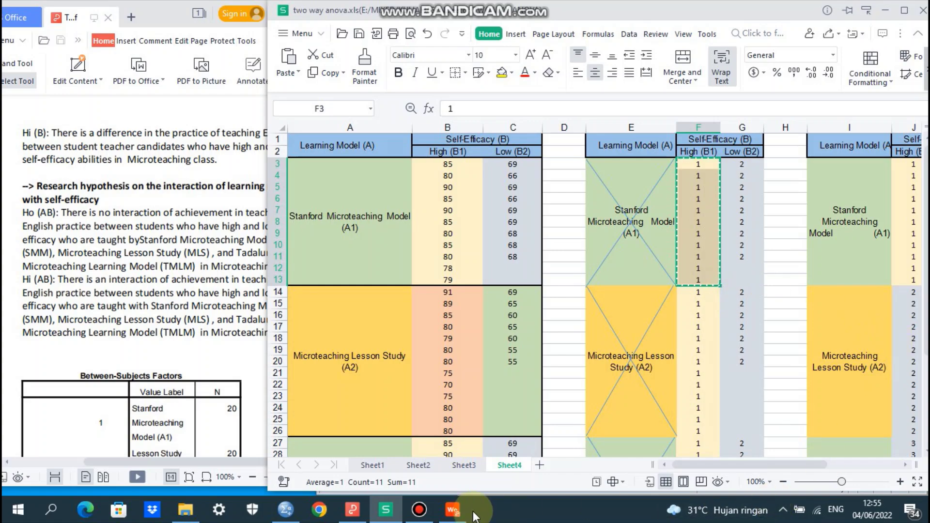
pyautogui.click(286, 509)
pyautogui.click(447, 132)
pyautogui.rightClick(449, 132)
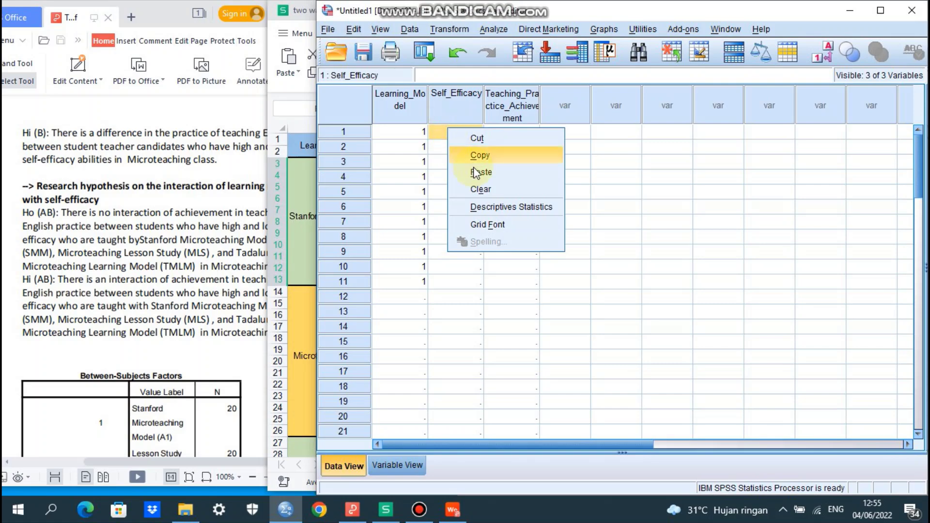
pyautogui.click(485, 175)
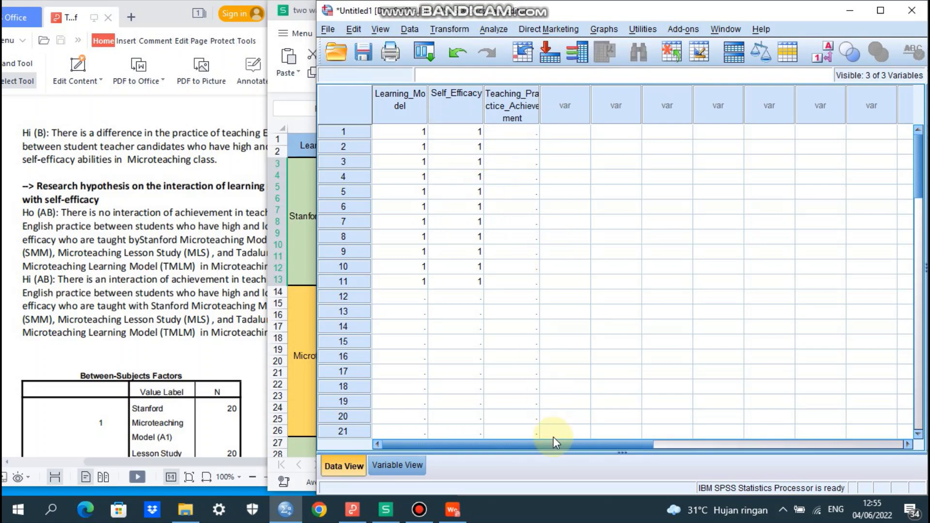
# - Copy the Stanford model's High (B1) scores, B3:B13, from the spreadsheet and paste them into SPSS's Teaching_Practice_Achievement column from row 1
pyautogui.click(386, 510)
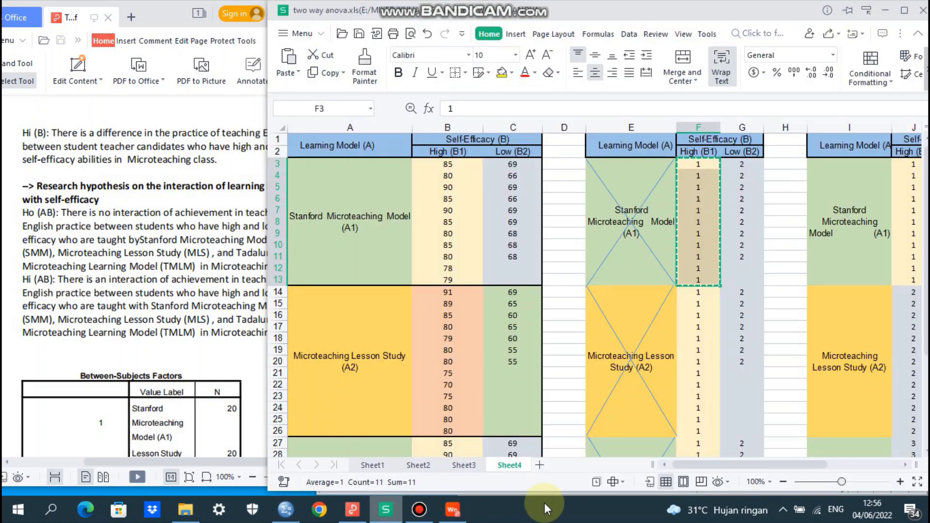
pyautogui.moveTo(445, 169); pyautogui.dragTo(460, 279)
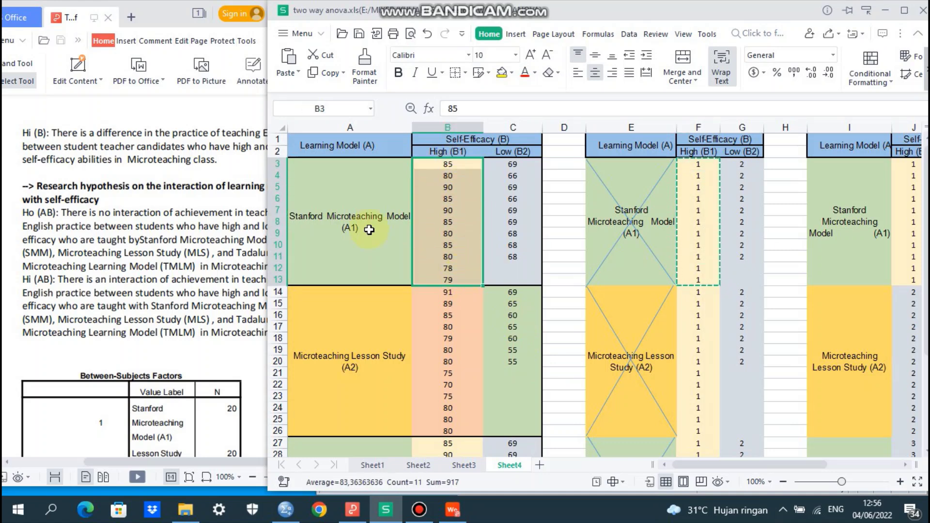
pyautogui.click(317, 73)
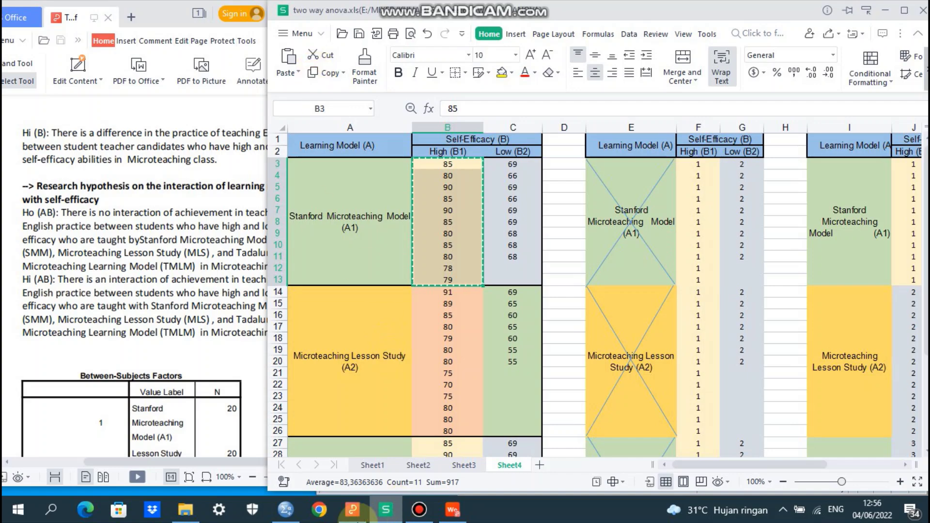
pyautogui.click(291, 514)
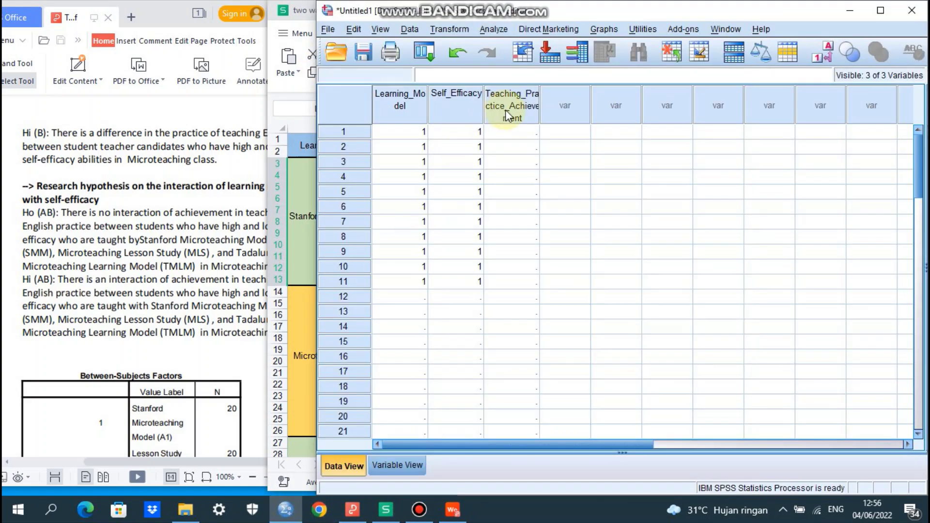
pyautogui.click(505, 131)
pyautogui.rightClick(504, 129)
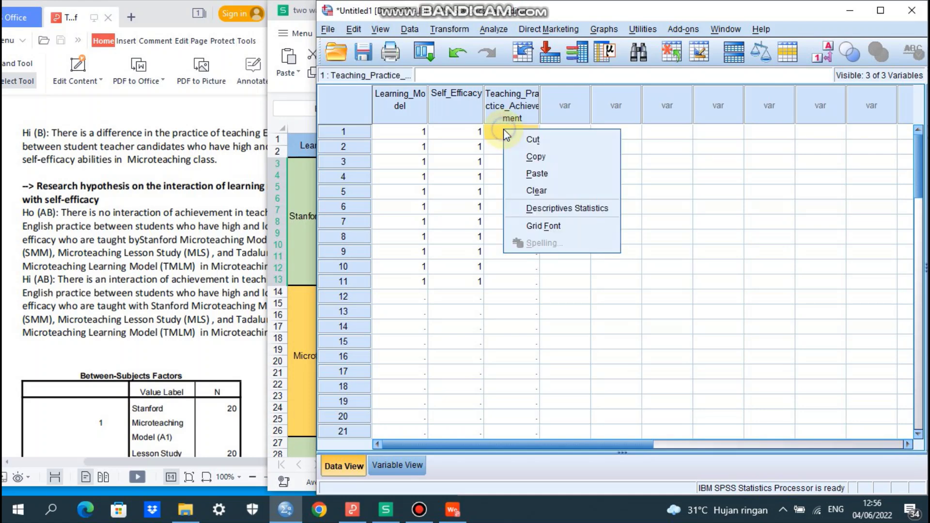
pyautogui.click(532, 174)
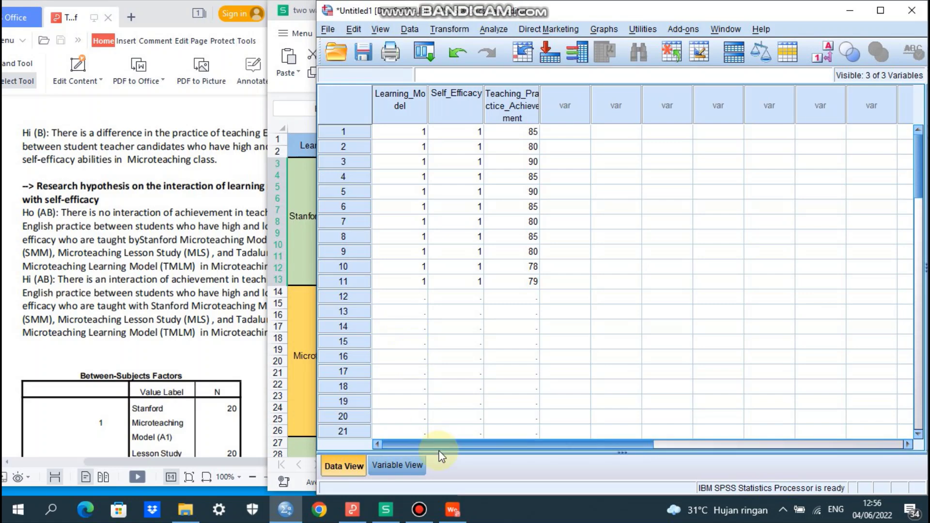
# - Copy the Stanford model's Low (B2) learning model codes, K3:K11, from the spreadsheet and paste them into SPSS's Learning_Model column from row 12
pyautogui.click(386, 510)
pyautogui.moveTo(720, 466); pyautogui.dragTo(807, 481)
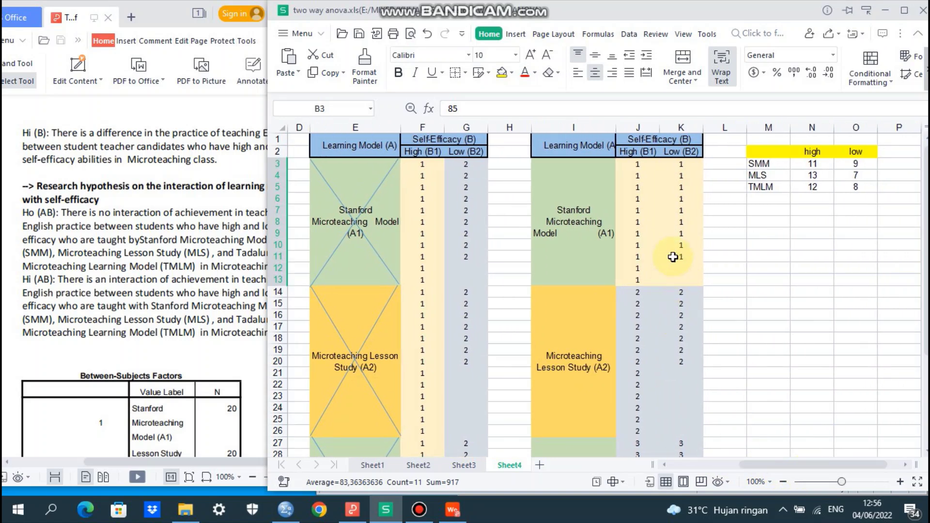
pyautogui.moveTo(678, 166); pyautogui.dragTo(686, 254)
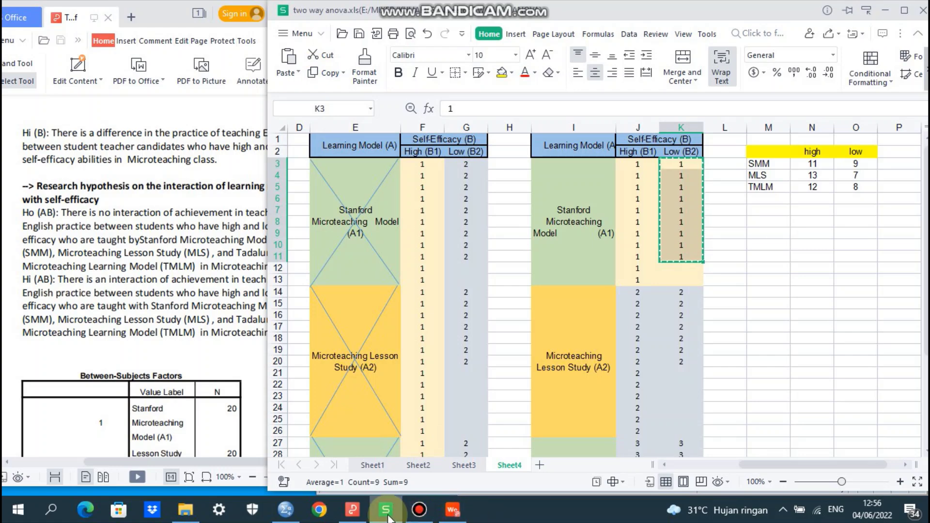
pyautogui.click(286, 510)
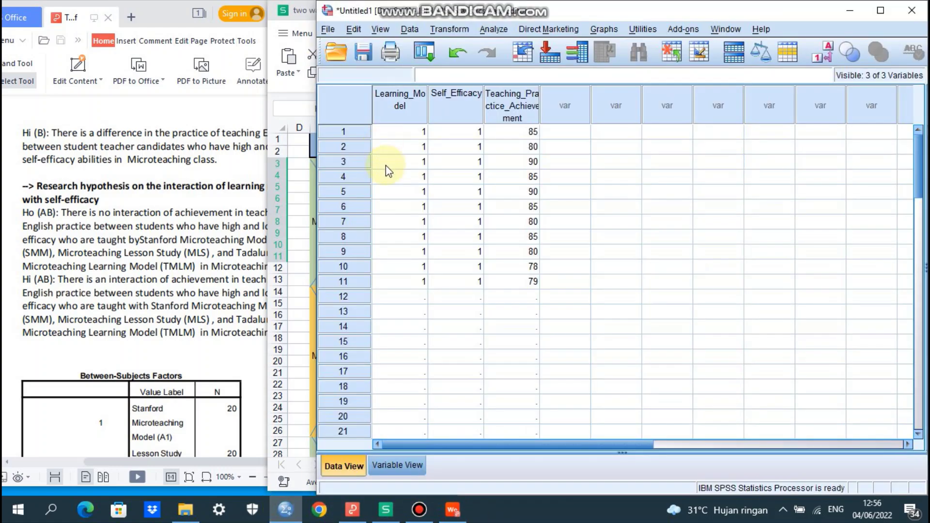
pyautogui.click(395, 297)
pyautogui.rightClick(394, 297)
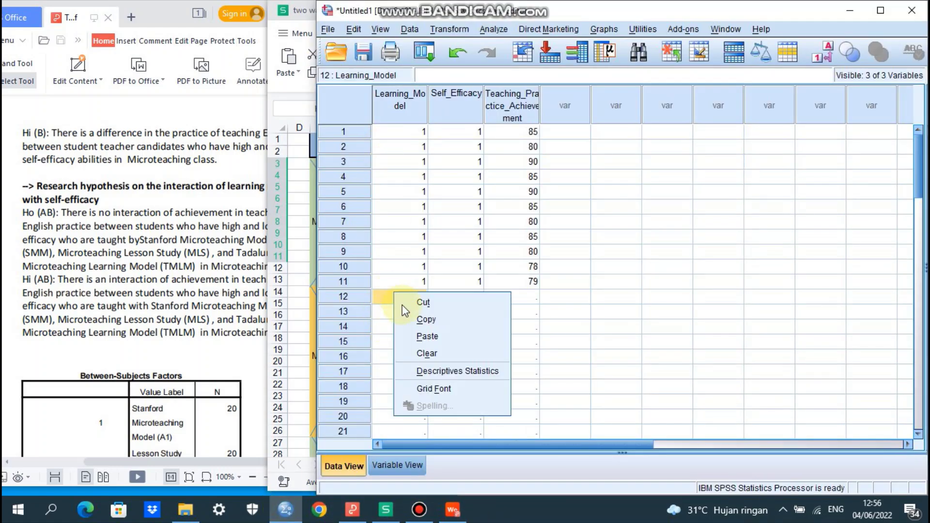
pyautogui.click(423, 338)
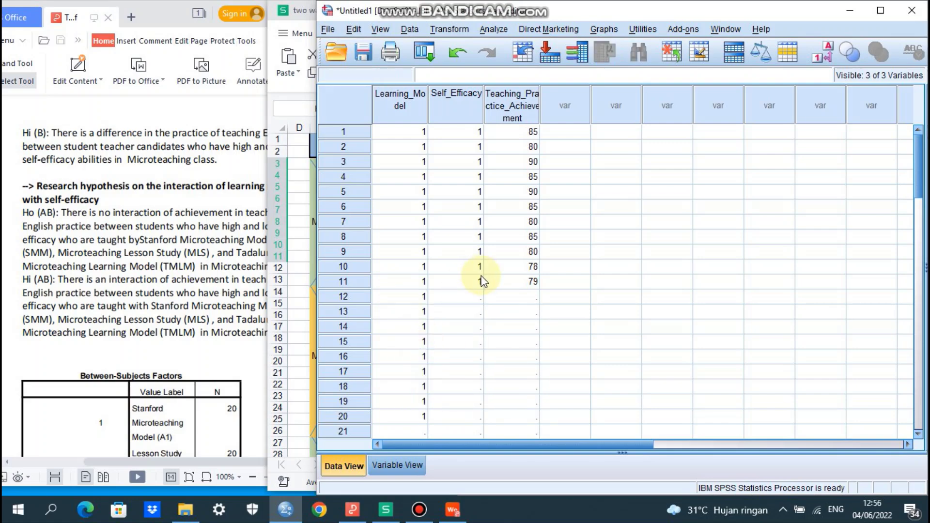
# - Copy the Stanford model's Low (B2) self-efficacy codes, G3:G11, from the spreadsheet and paste them into SPSS's Self_Efficacy column from row 12
pyautogui.click(468, 301)
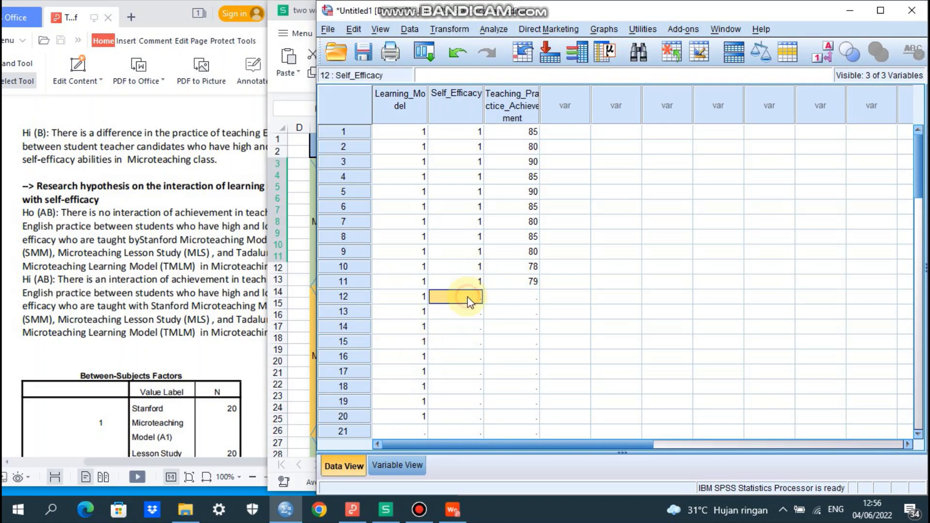
pyautogui.click(385, 510)
pyautogui.moveTo(467, 163); pyautogui.dragTo(467, 252)
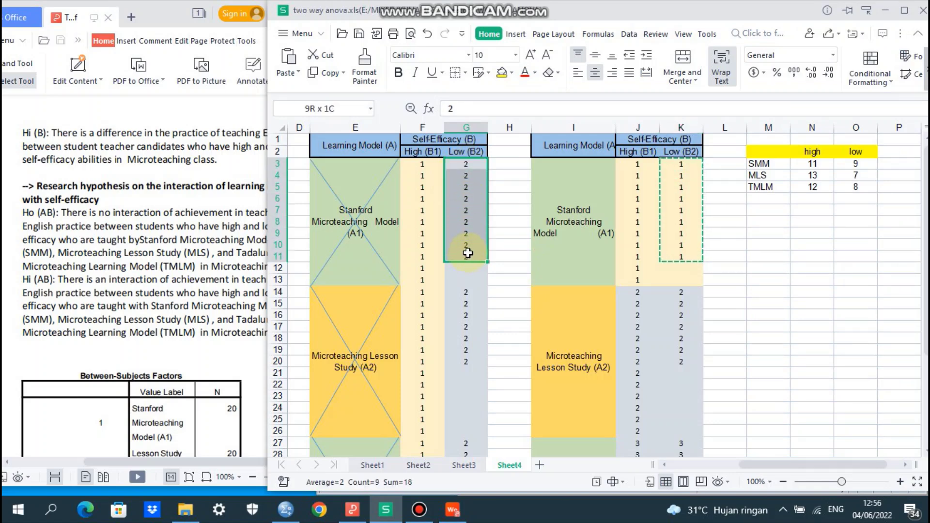
pyautogui.click(316, 73)
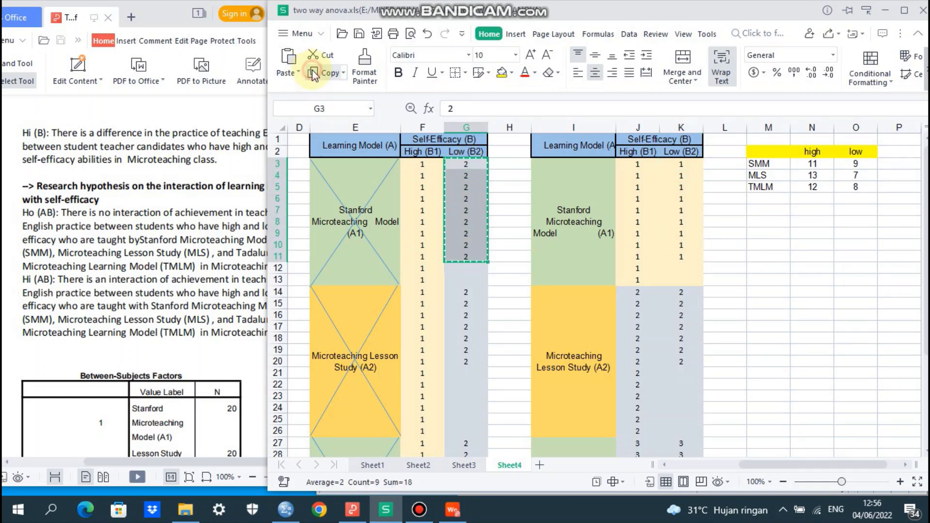
pyautogui.click(286, 510)
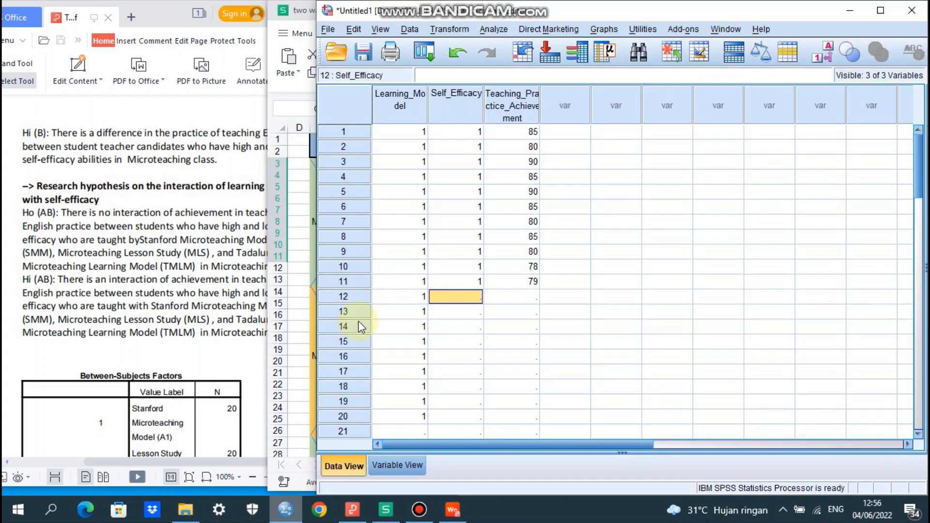
pyautogui.rightClick(463, 300)
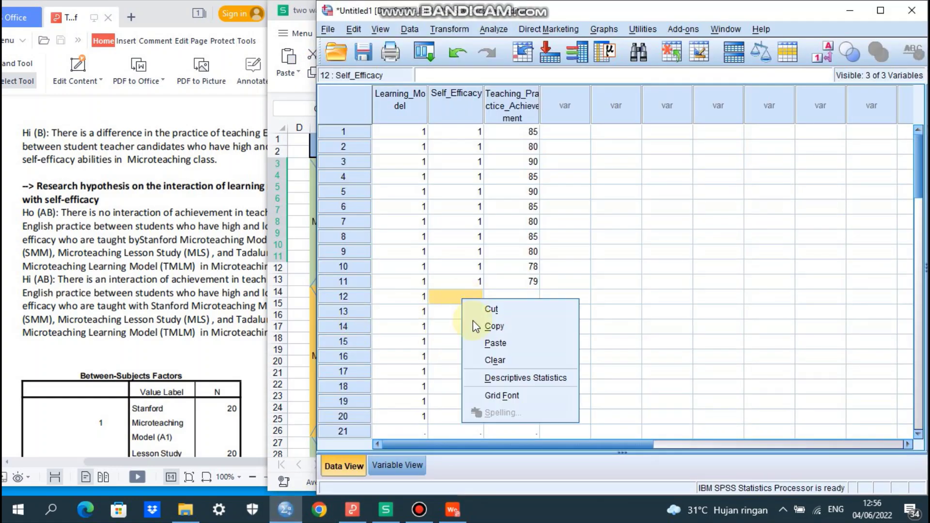
pyautogui.click(490, 342)
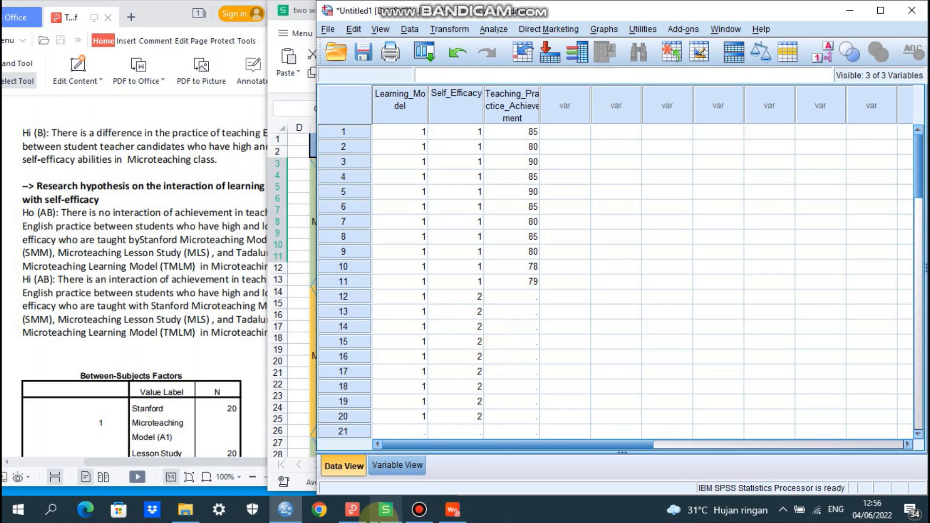
# - Copy the Stanford model's Low (B2) scores, C3:C11, from the spreadsheet and paste them into SPSS's Teaching_Practice_Achievement column from row 12
pyautogui.click(386, 511)
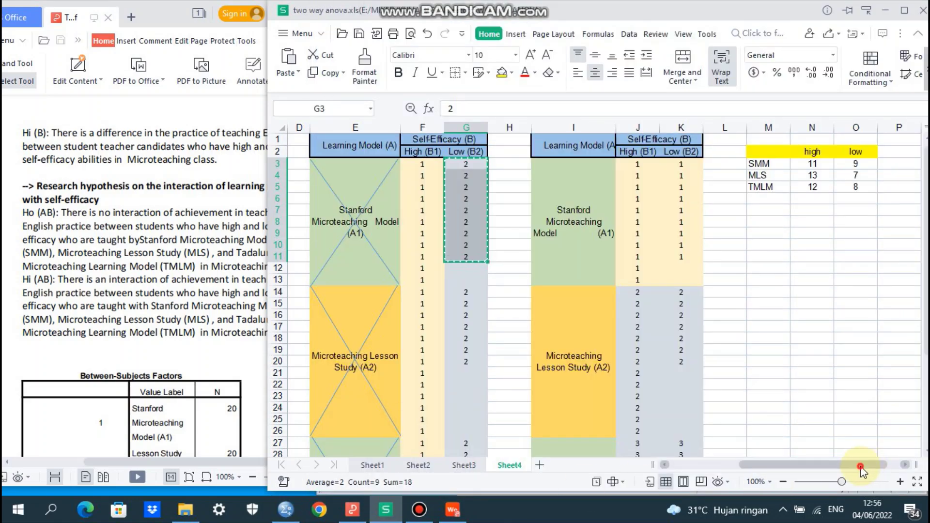
pyautogui.moveTo(501, 166); pyautogui.dragTo(509, 256)
pyautogui.click(313, 74)
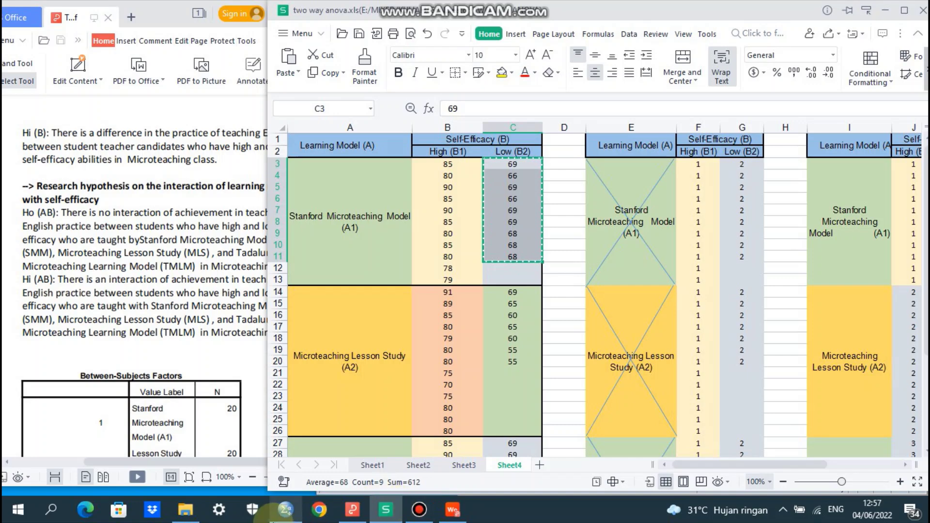
pyautogui.click(276, 516)
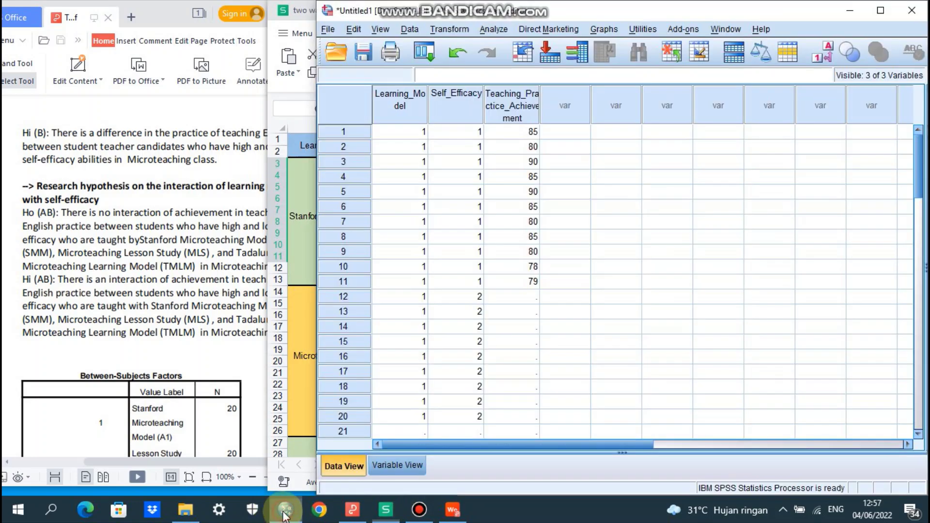
pyautogui.click(516, 298)
pyautogui.rightClick(516, 298)
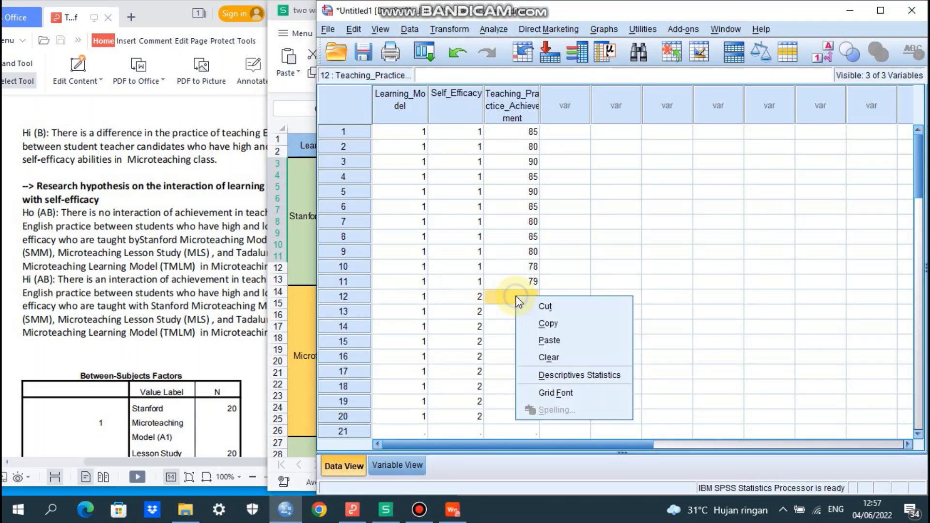
pyautogui.click(552, 341)
# - Copy the Microteaching Lesson Study High (B1) learning model codes, J14:J26, from the spreadsheet and paste them into SPSS's Learning_Model column from row 21
pyautogui.moveTo(919, 172); pyautogui.dragTo(924, 220)
pyautogui.click(390, 515)
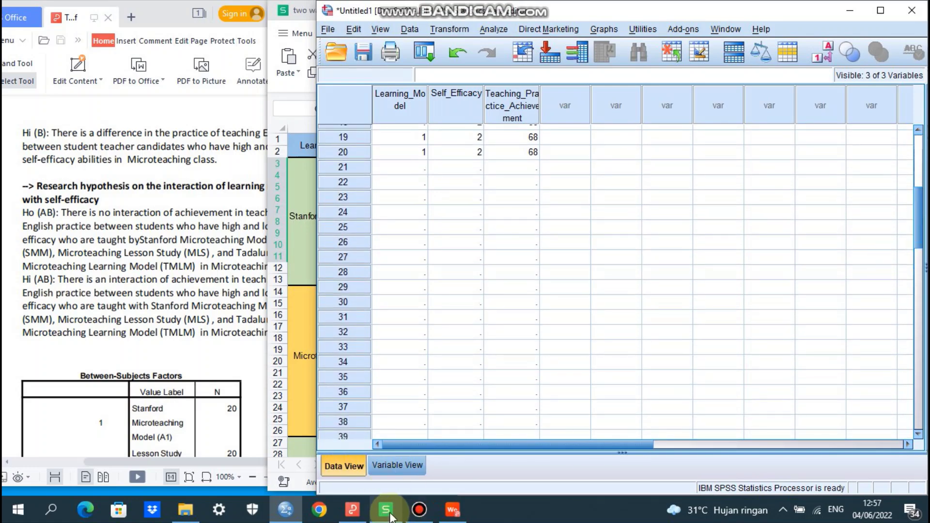
pyautogui.click(390, 515)
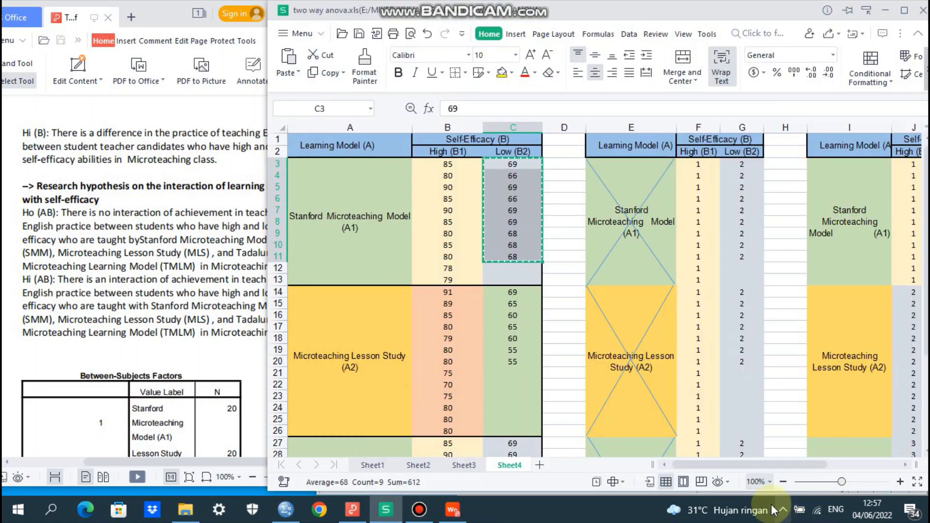
pyautogui.moveTo(754, 466); pyautogui.dragTo(811, 478)
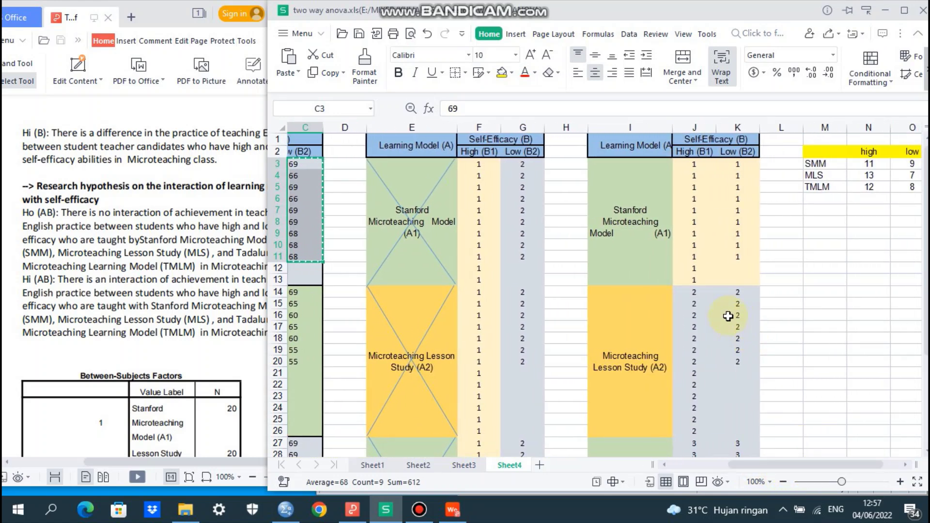
pyautogui.moveTo(691, 294); pyautogui.dragTo(700, 430)
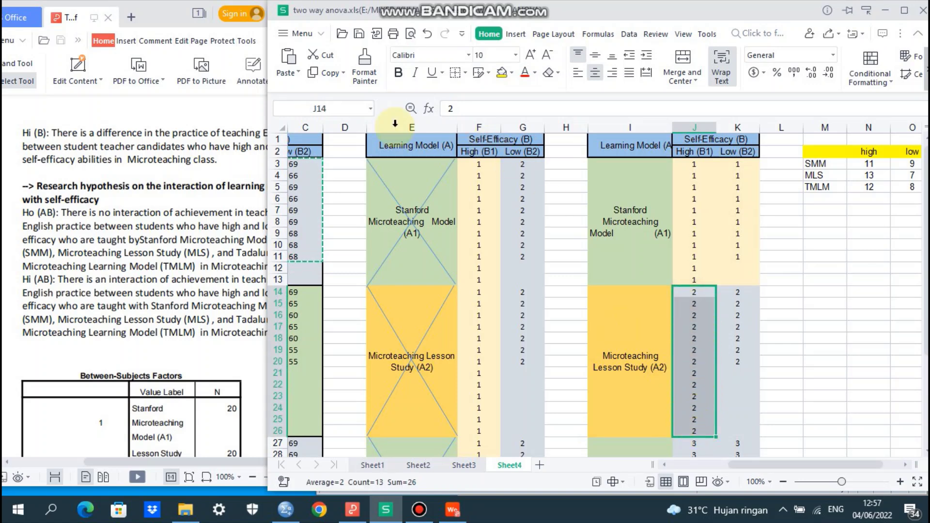
pyautogui.click(313, 73)
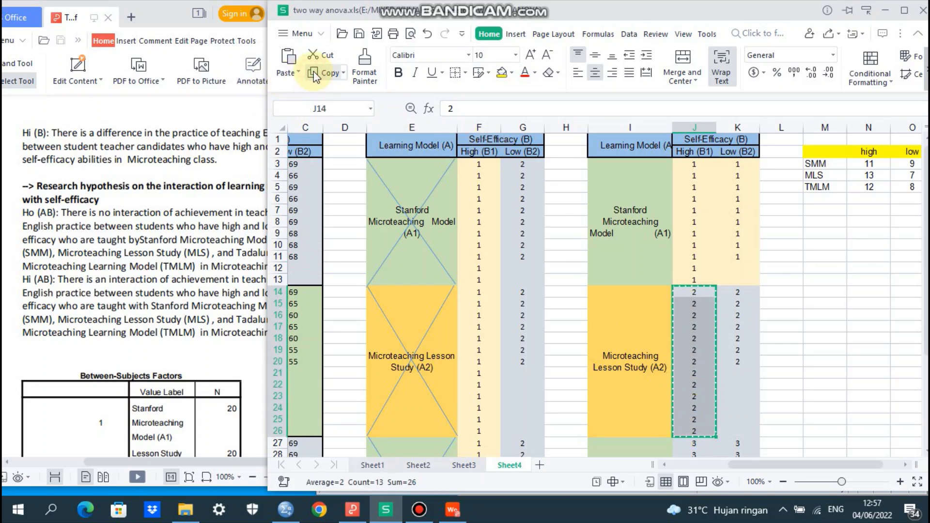
pyautogui.click(285, 511)
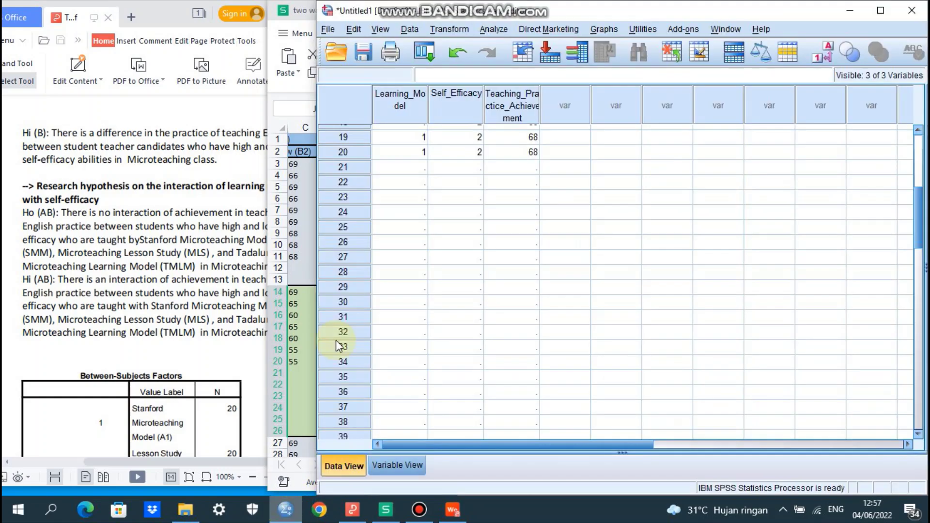
pyautogui.click(400, 167)
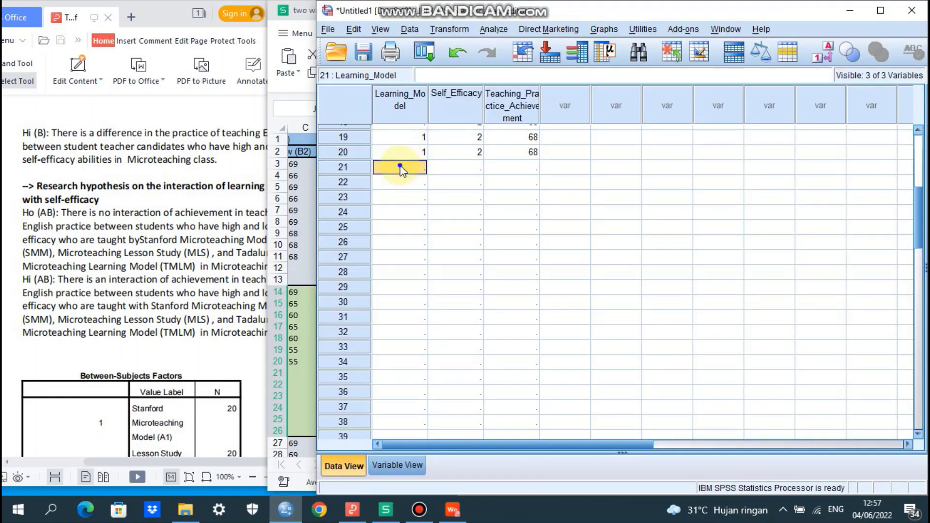
pyautogui.rightClick(400, 168)
pyautogui.click(430, 208)
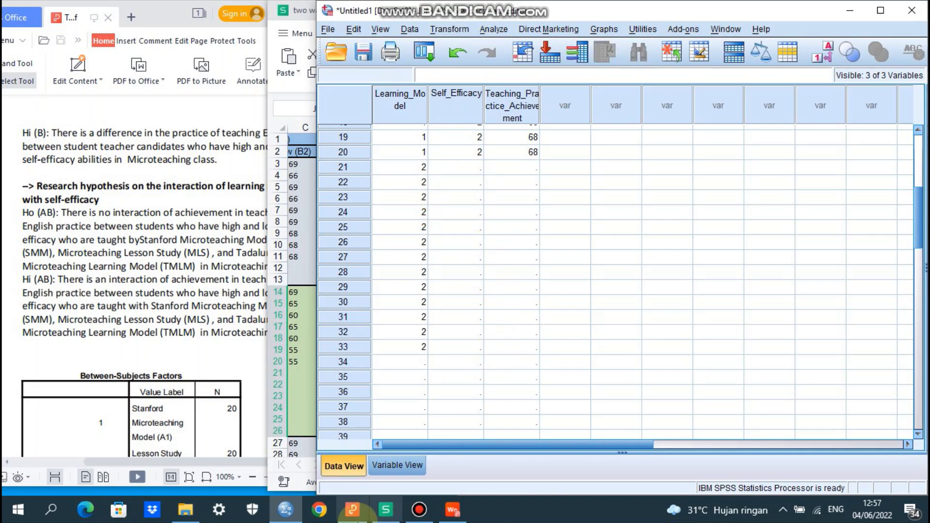
# - Copy the Microteaching Lesson Study High (B1) self-efficacy codes, F14:F26, from the spreadsheet and paste them into SPSS's Self_Efficacy column from row 21
pyautogui.click(385, 510)
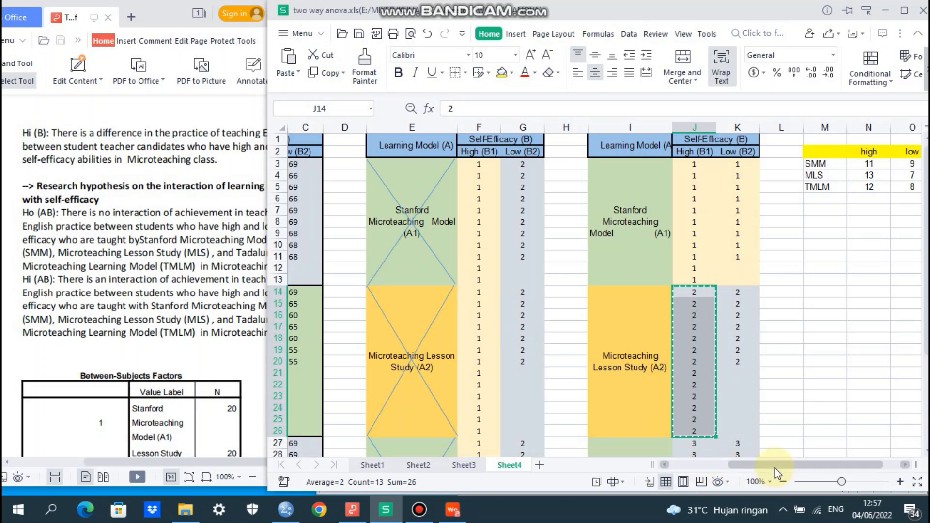
pyautogui.moveTo(773, 466); pyautogui.dragTo(738, 466)
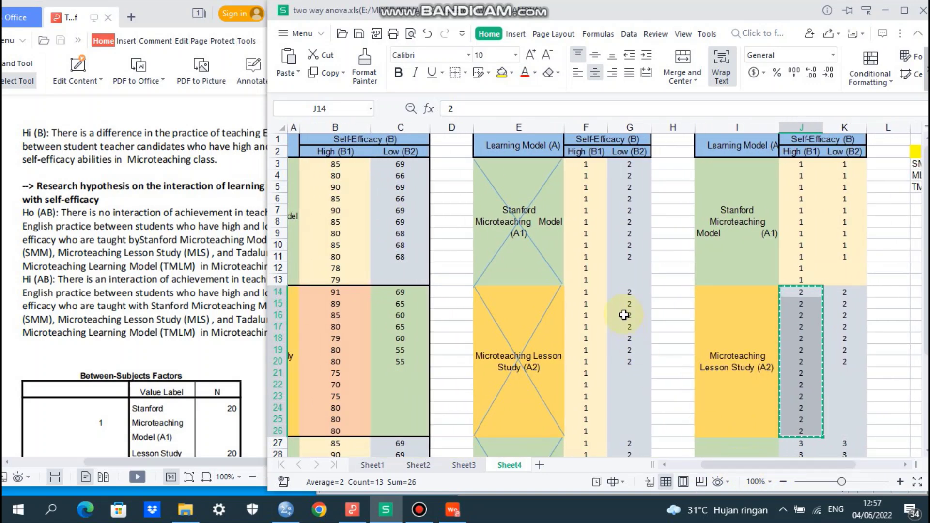
pyautogui.moveTo(577, 295); pyautogui.dragTo(593, 427)
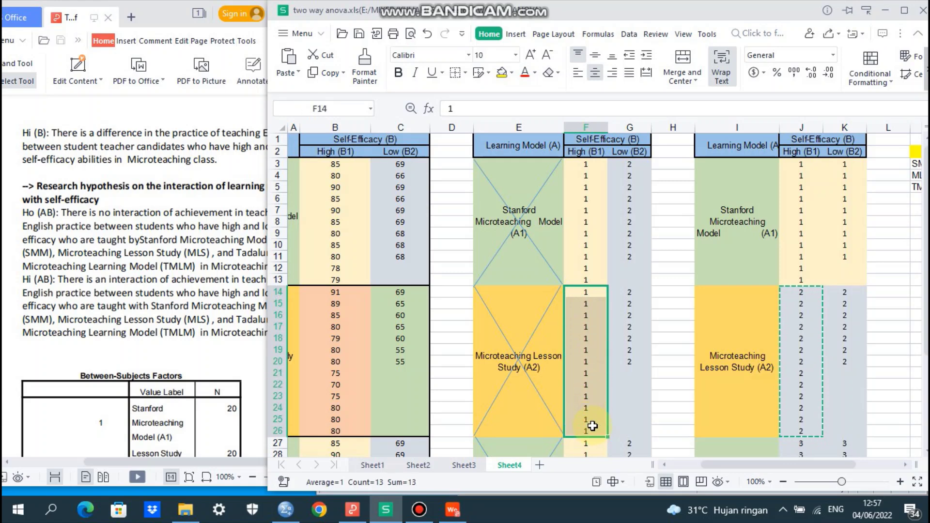
pyautogui.click(313, 72)
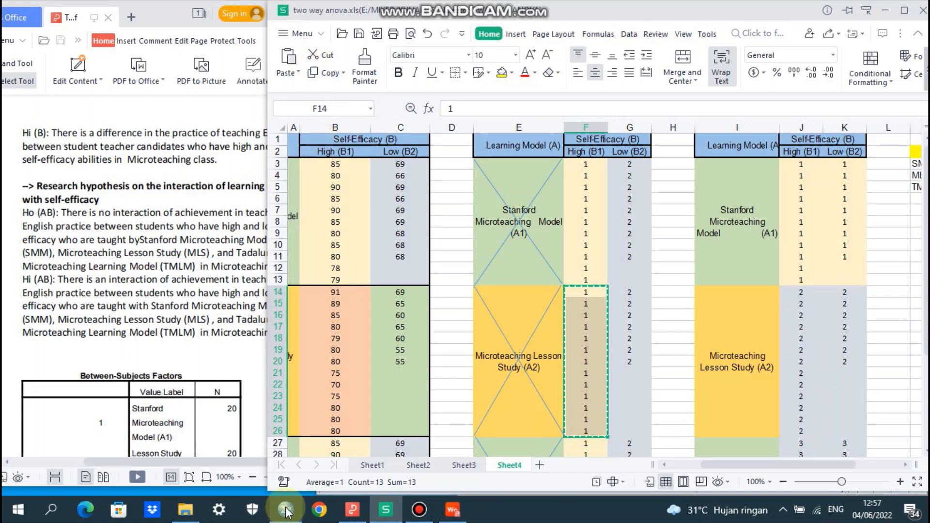
pyautogui.click(286, 510)
pyautogui.click(456, 169)
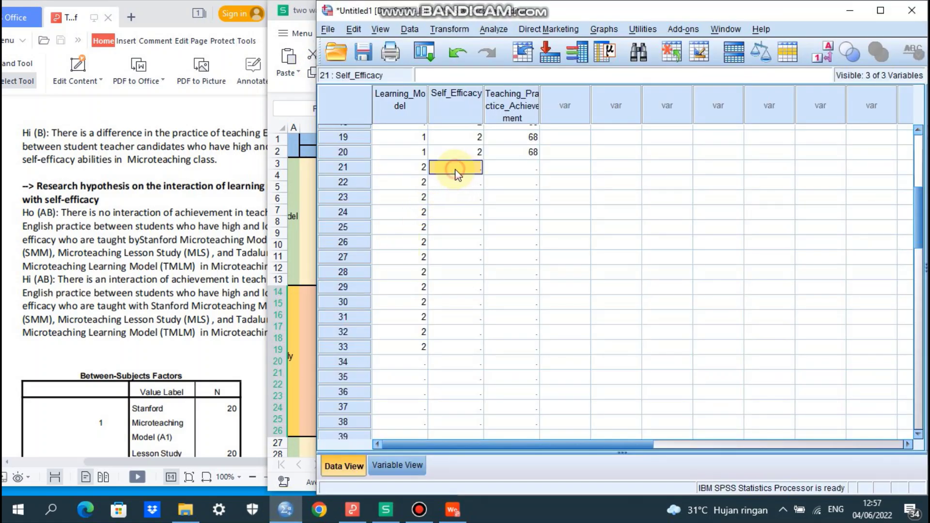
pyautogui.rightClick(455, 170)
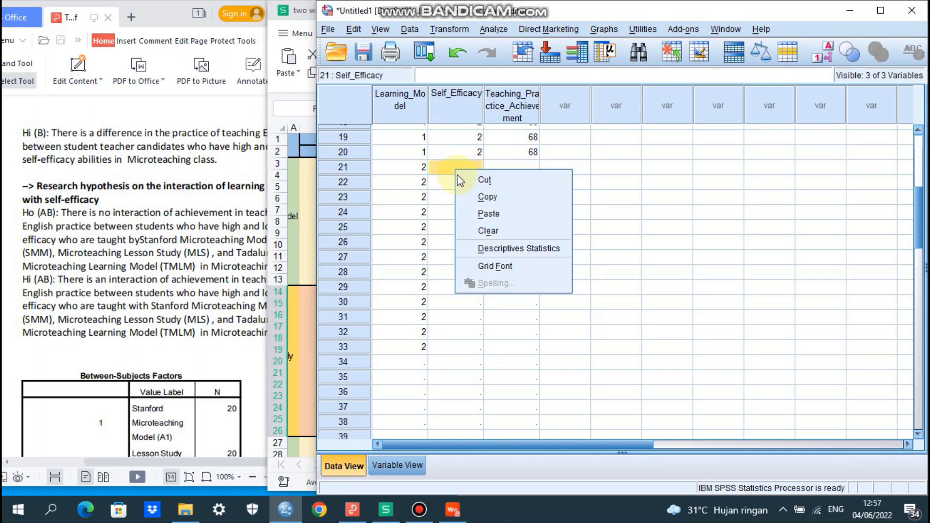
pyautogui.click(483, 215)
# - Copy the Microteaching Lesson Study High (B1) scores, B14:B26, from the spreadsheet and paste them into SPSS's Teaching_Practice_Achievement column from row 21
pyautogui.click(387, 513)
pyautogui.click(776, 466)
pyautogui.moveTo(776, 466); pyautogui.dragTo(746, 472)
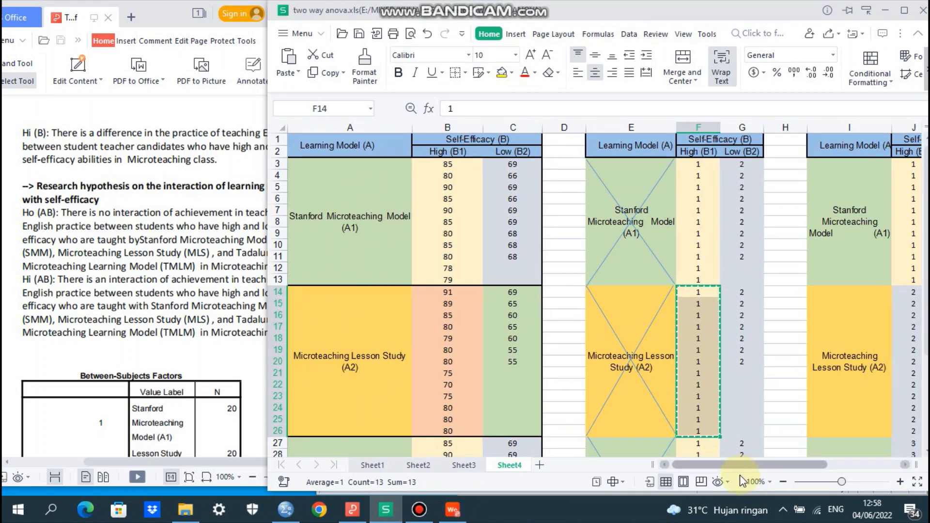
pyautogui.moveTo(436, 293); pyautogui.dragTo(443, 421)
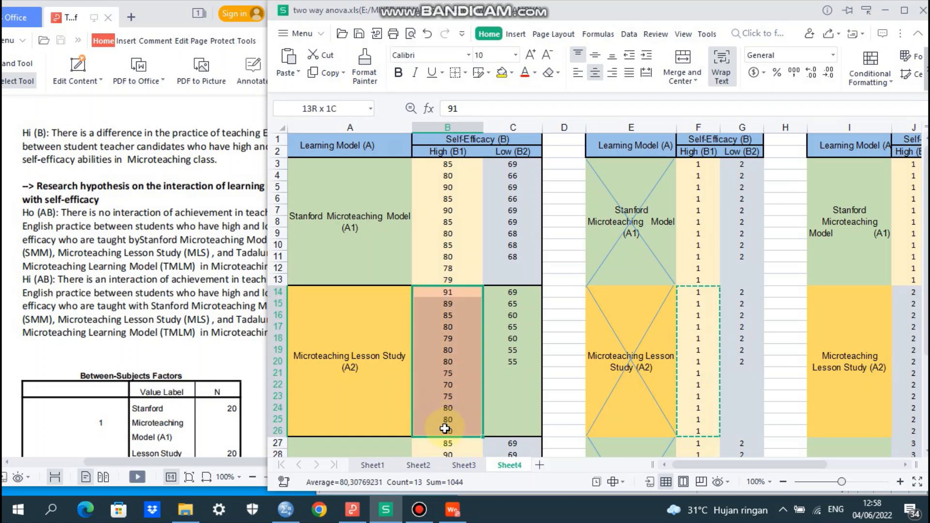
pyautogui.moveTo(420, 425); pyautogui.dragTo(417, 429)
pyautogui.click(314, 74)
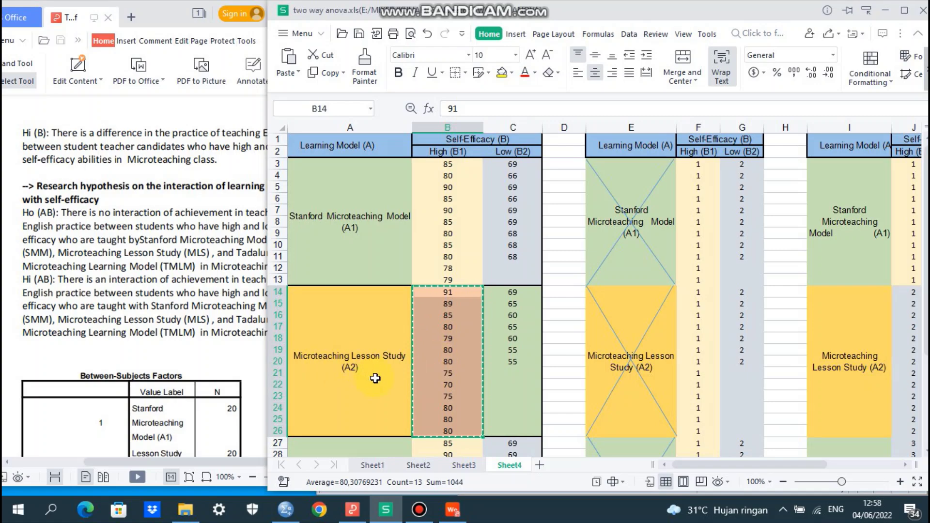
pyautogui.click(285, 509)
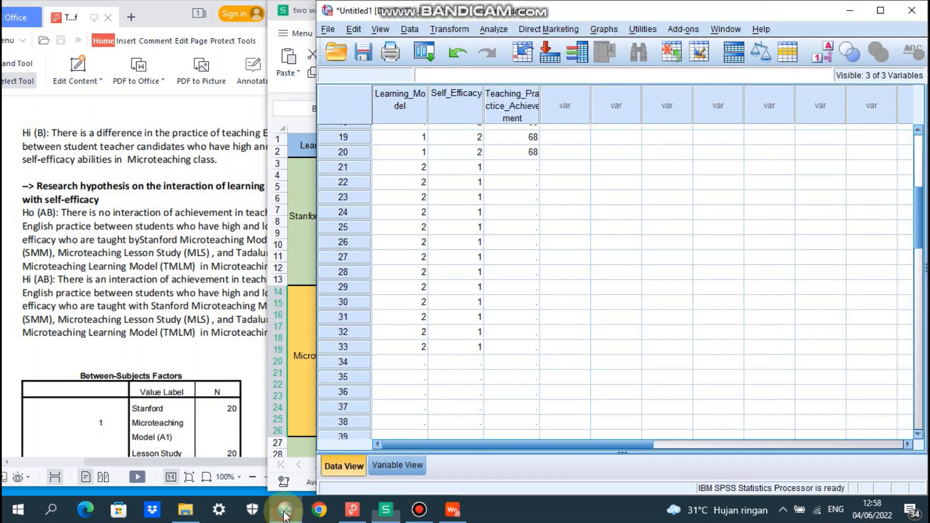
pyautogui.click(510, 167)
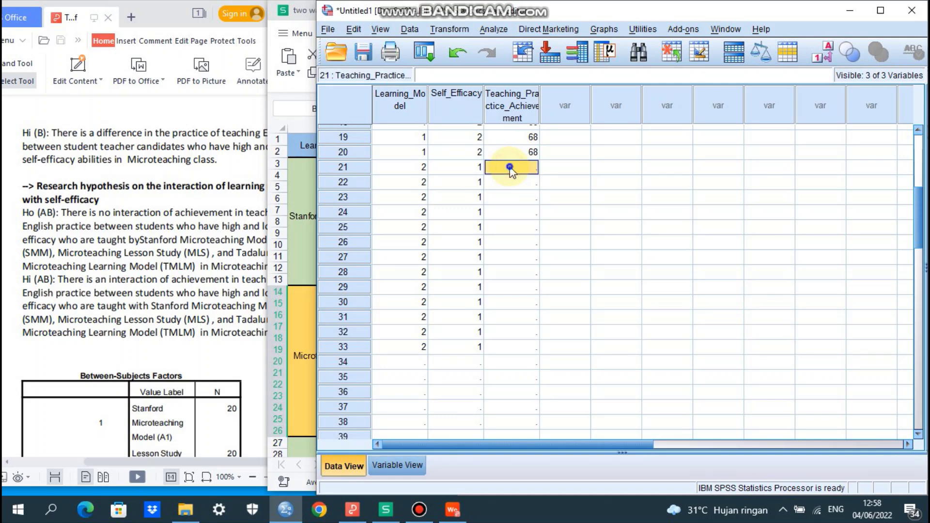
pyautogui.rightClick(510, 167)
pyautogui.click(543, 212)
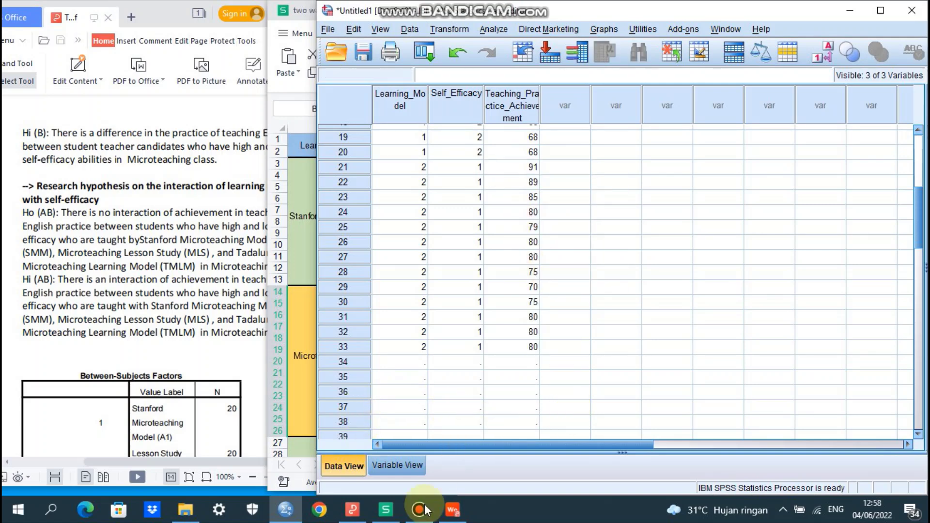
# - Copy the Microteaching Lesson Study Low (B2) learning model codes, K14:K20, from the spreadsheet and paste them into SPSS's Learning_Model column from row 34
pyautogui.click(386, 512)
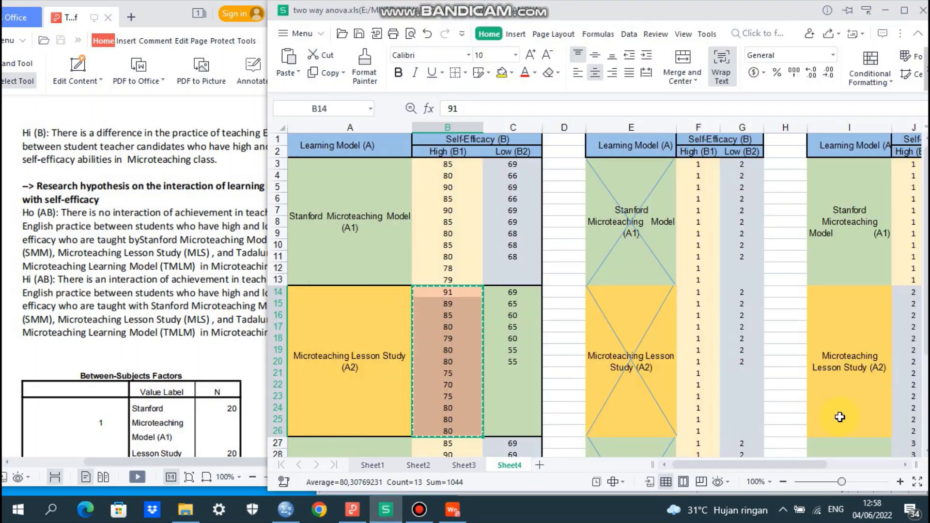
pyautogui.moveTo(790, 463); pyautogui.dragTo(841, 469)
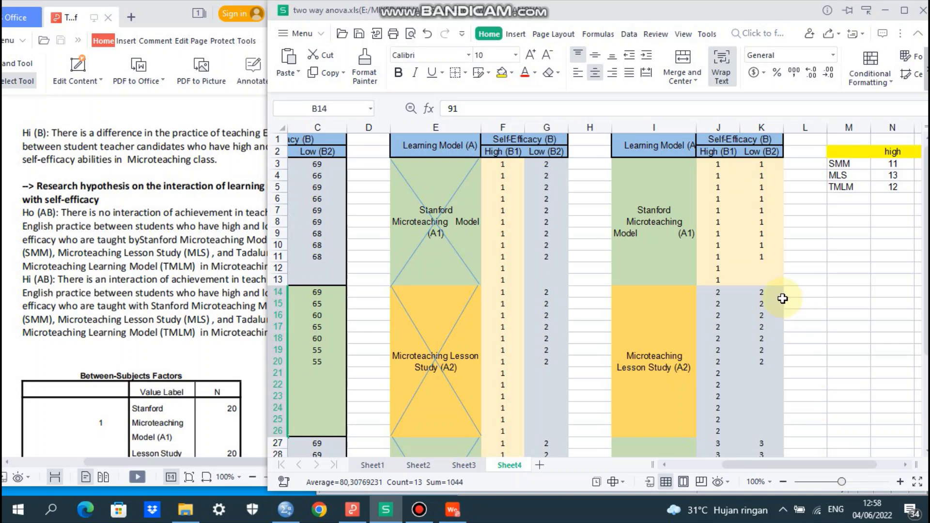
pyautogui.moveTo(777, 469); pyautogui.dragTo(782, 465)
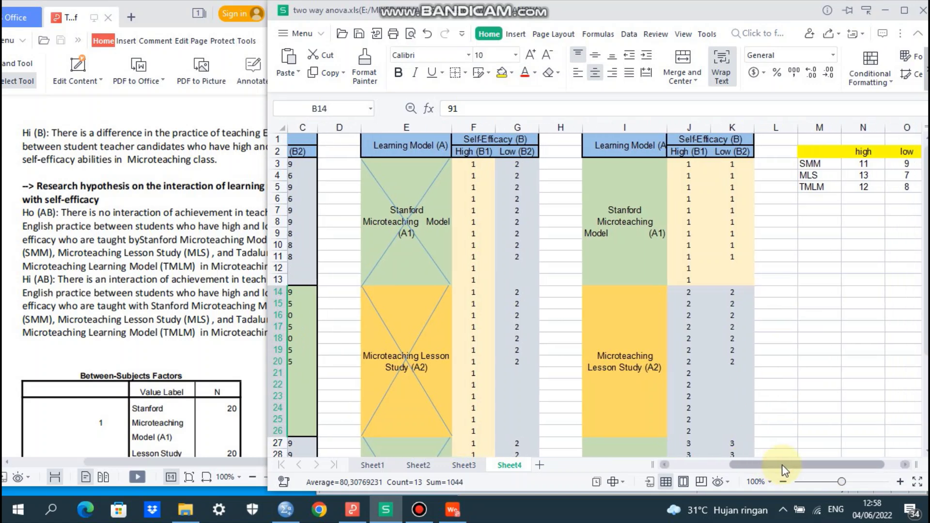
pyautogui.moveTo(726, 295); pyautogui.dragTo(736, 360)
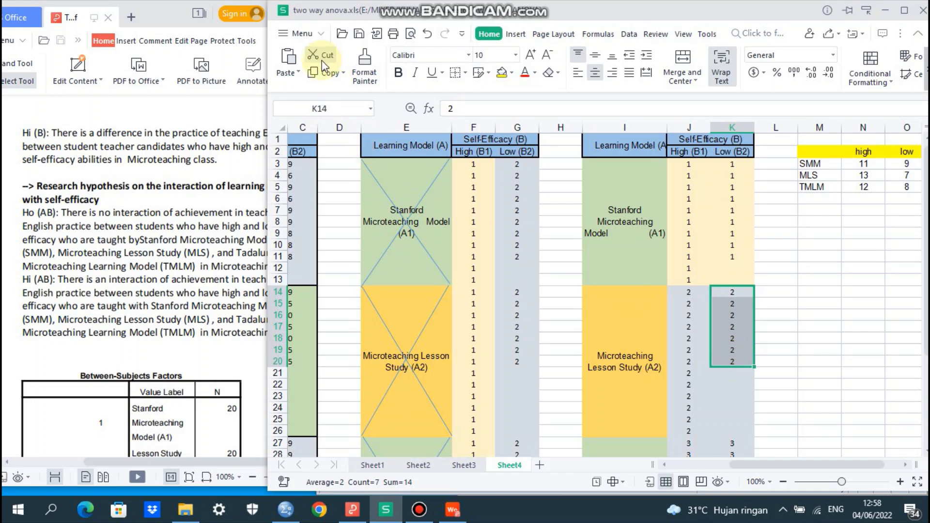
pyautogui.click(313, 73)
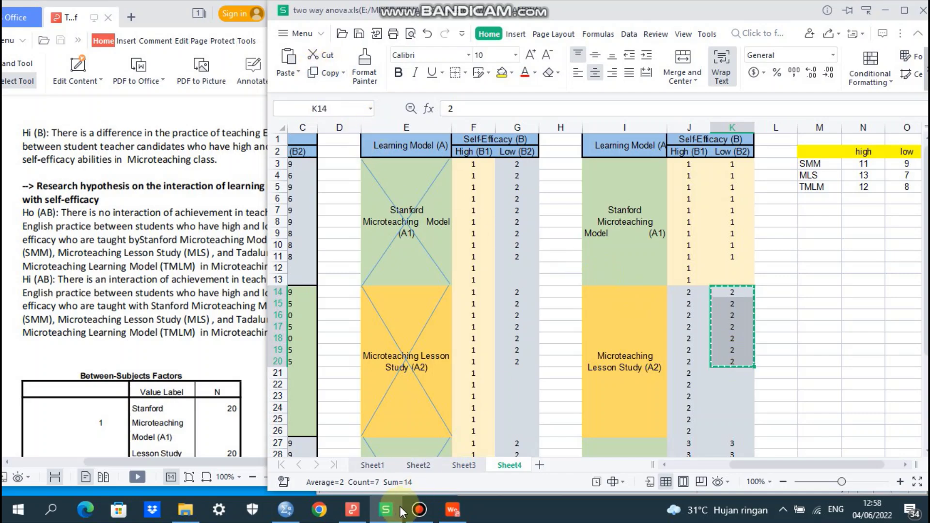
pyautogui.click(286, 509)
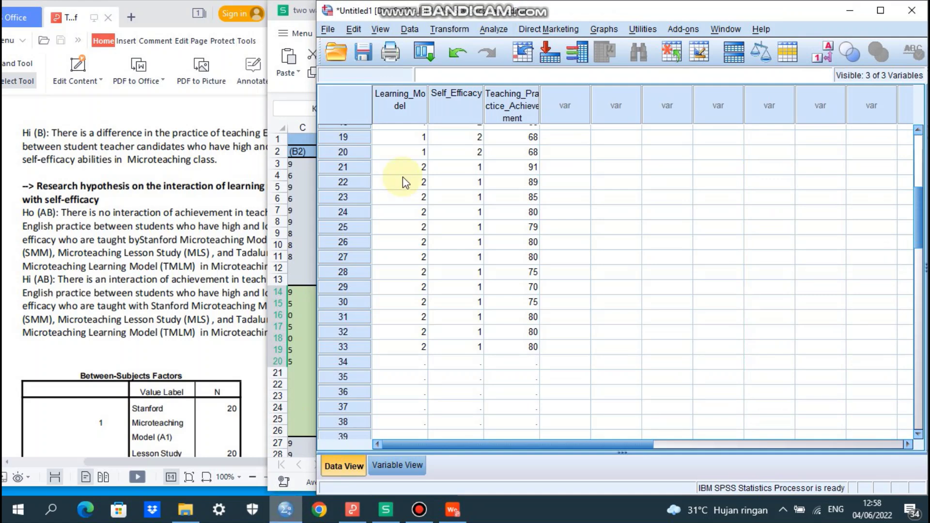
pyautogui.click(414, 361)
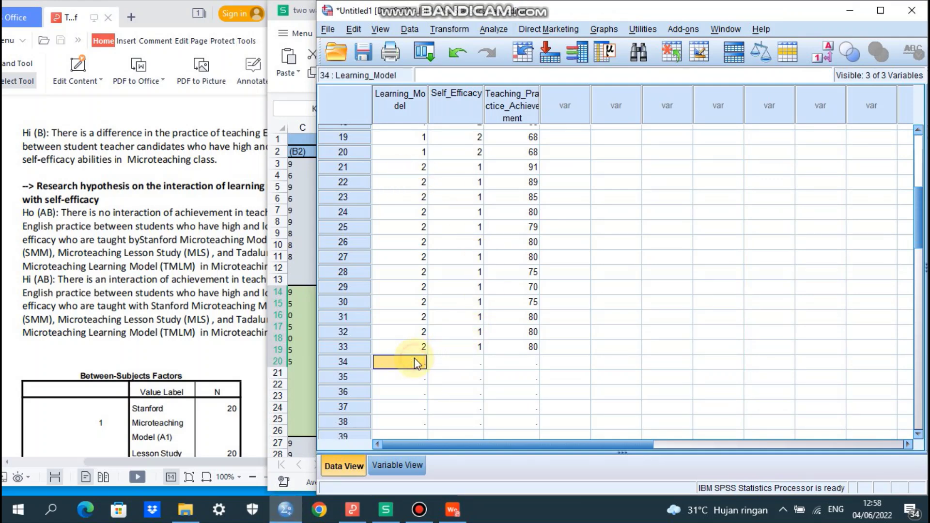
pyautogui.click(405, 361)
pyautogui.rightClick(406, 359)
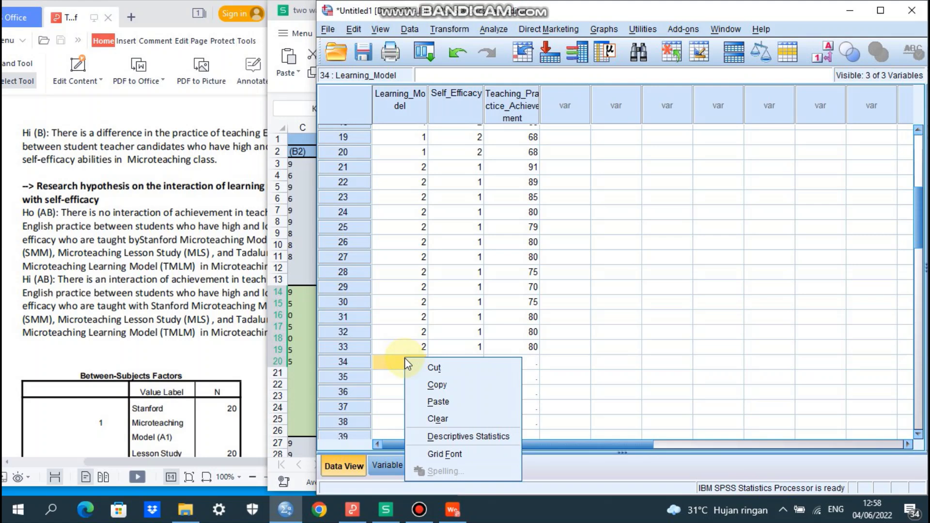
pyautogui.click(441, 403)
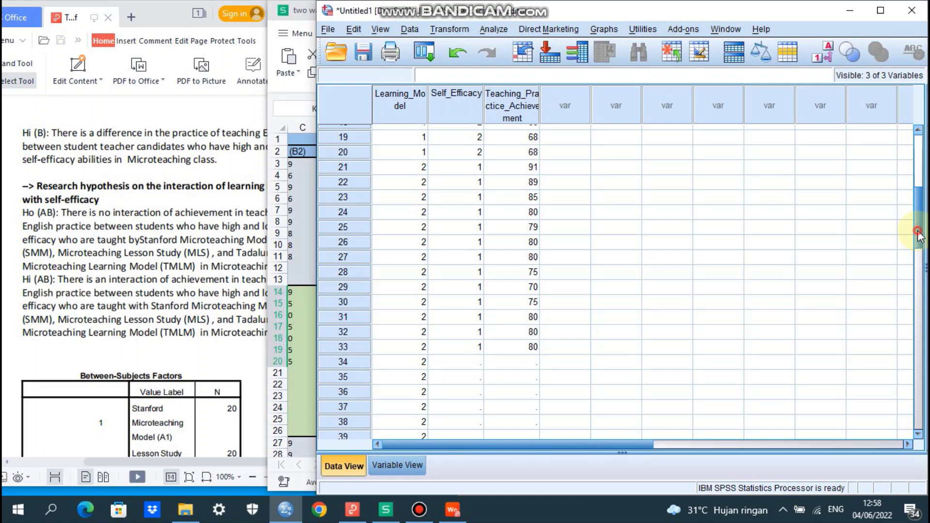
# - Copy the Microteaching Lesson Study Low (B2) self-efficacy codes, G14:G20, from the spreadsheet and paste them into SPSS's Self_Efficacy column from row 34
pyautogui.moveTo(921, 237); pyautogui.dragTo(920, 256)
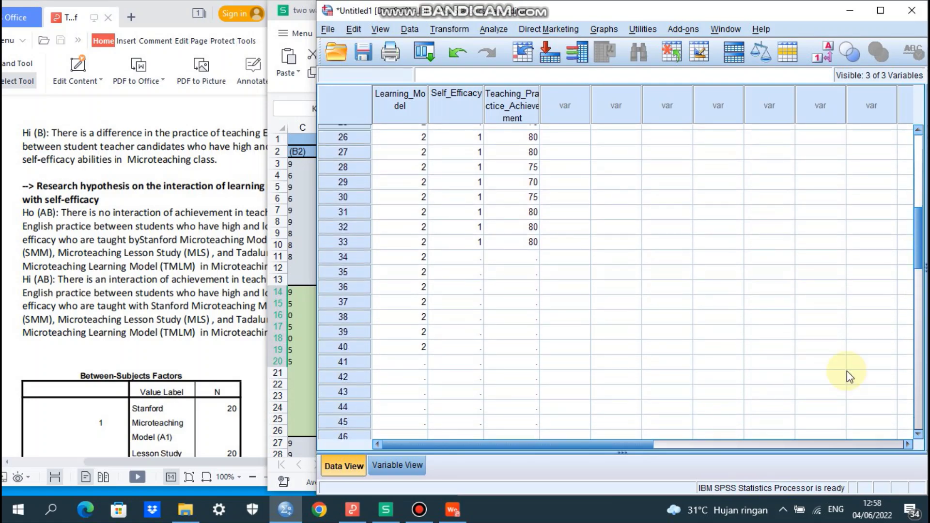
pyautogui.click(393, 515)
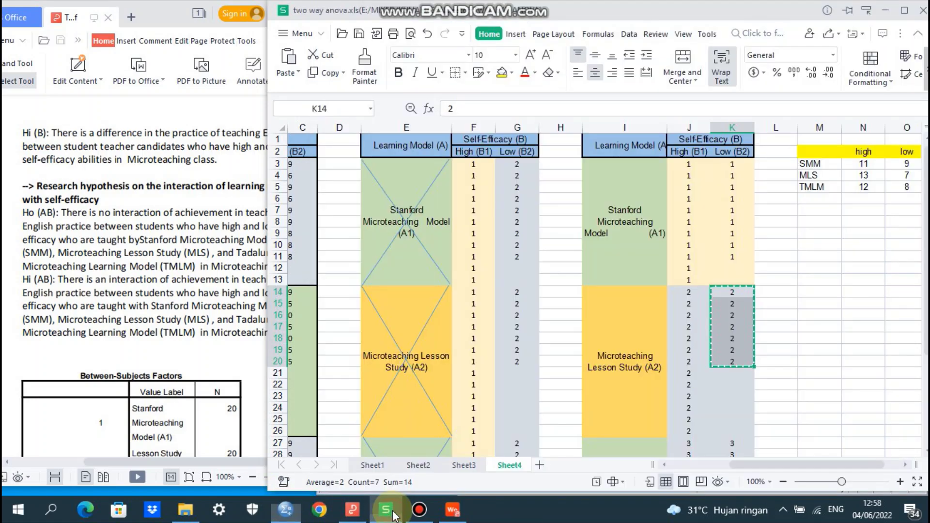
pyautogui.click(515, 295)
pyautogui.moveTo(514, 295); pyautogui.dragTo(518, 362)
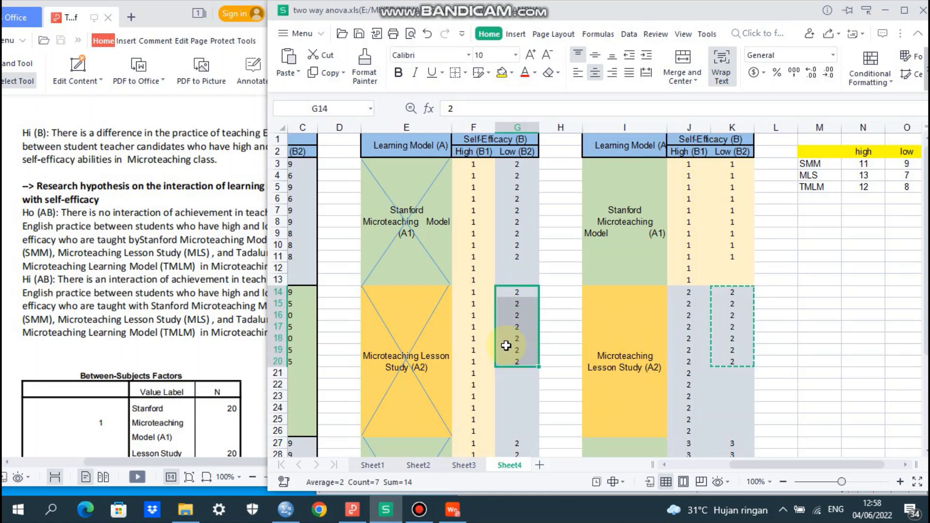
pyautogui.click(315, 73)
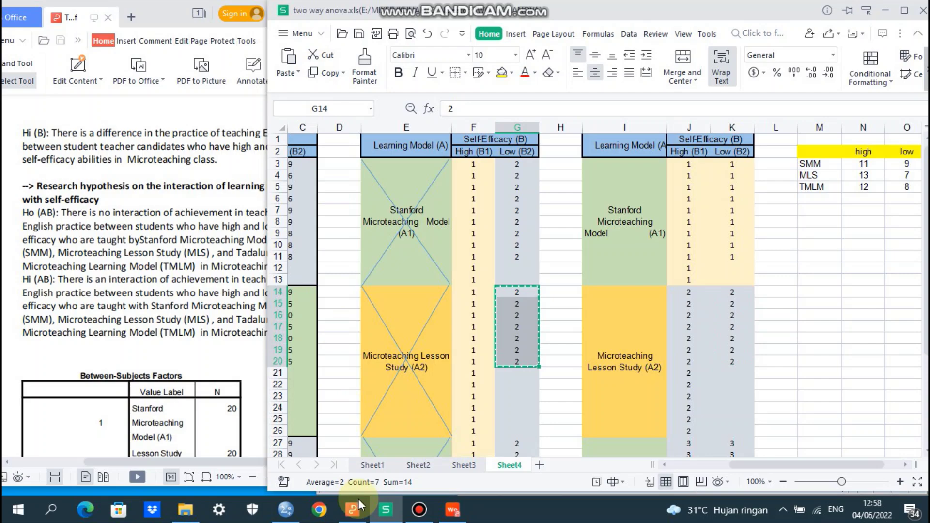
pyautogui.click(286, 509)
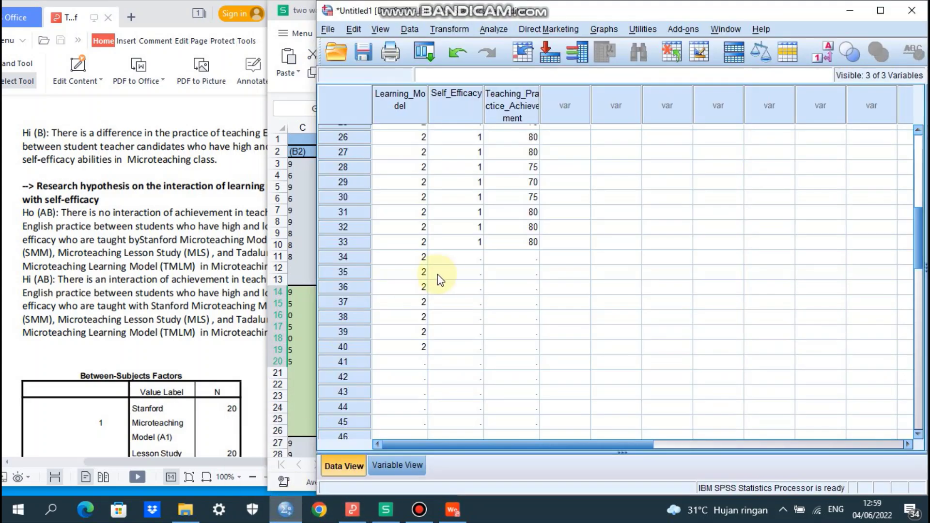
pyautogui.click(460, 257)
pyautogui.rightClick(461, 257)
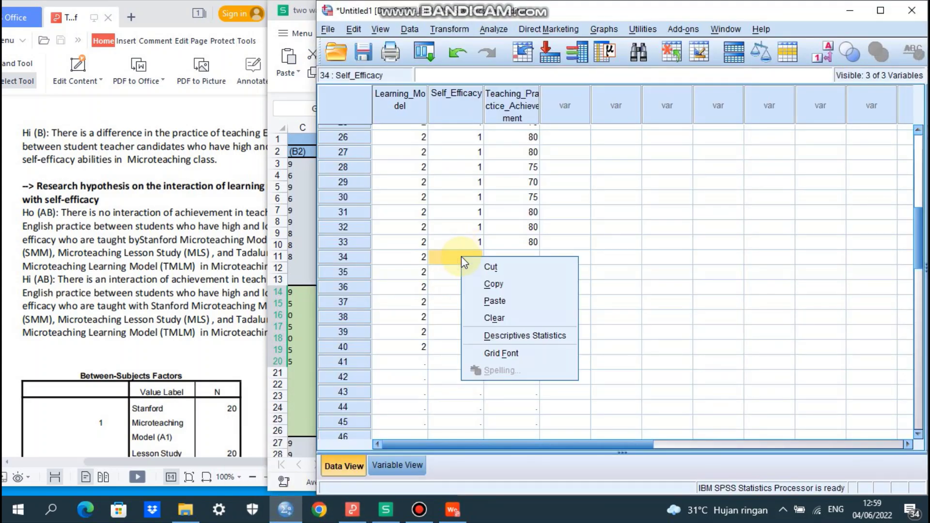
pyautogui.click(483, 302)
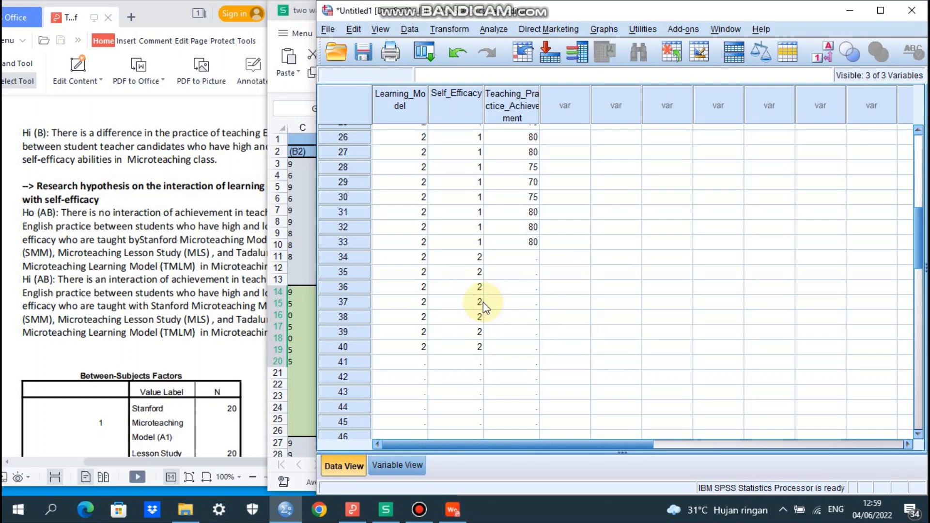
# - Copy the Microteaching Lesson Study Low (B2) scores, C14:C20, from the spreadsheet and paste them into SPSS's Teaching_Practice_Achievement column from row 34
pyautogui.click(516, 260)
pyautogui.click(386, 509)
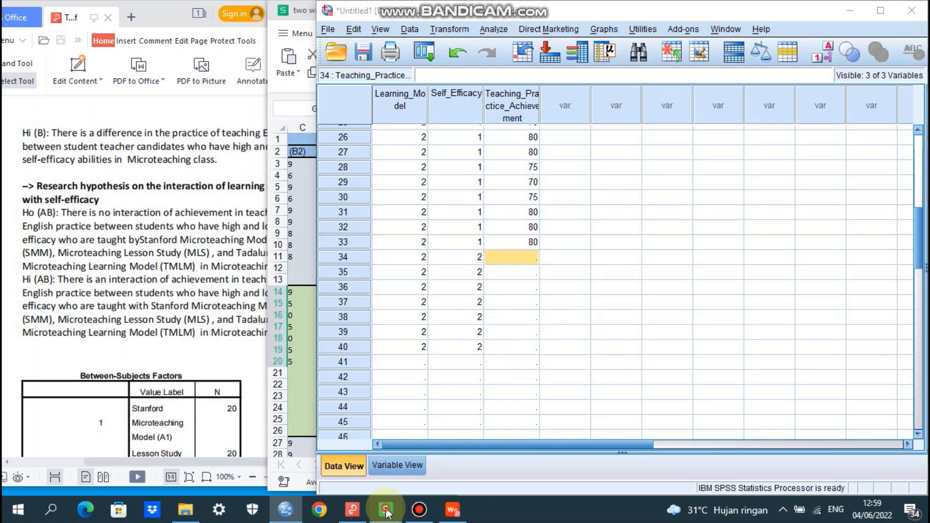
pyautogui.moveTo(786, 463); pyautogui.dragTo(721, 475)
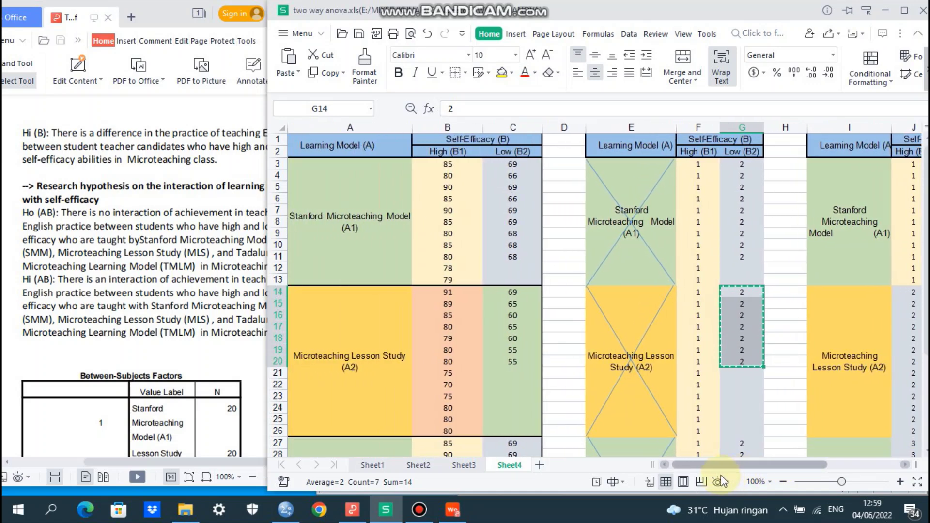
pyautogui.moveTo(507, 290); pyautogui.dragTo(528, 360)
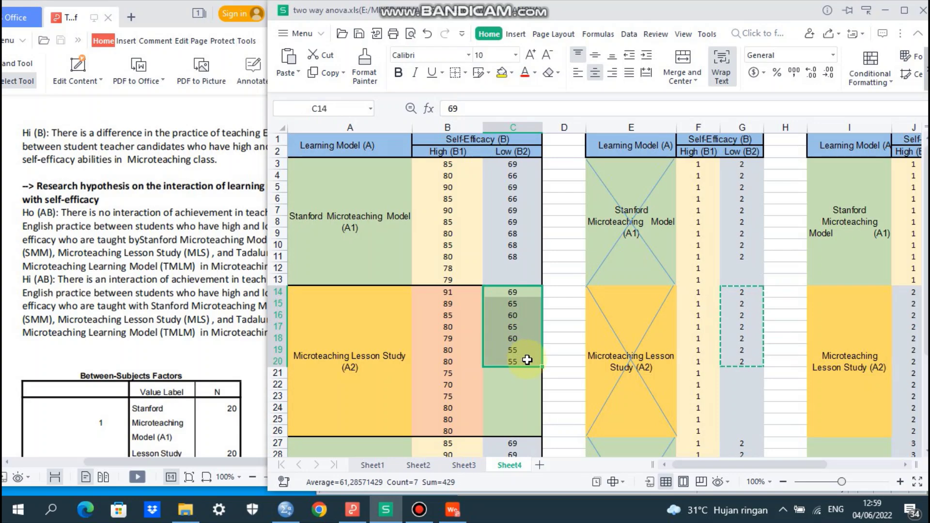
pyautogui.click(314, 74)
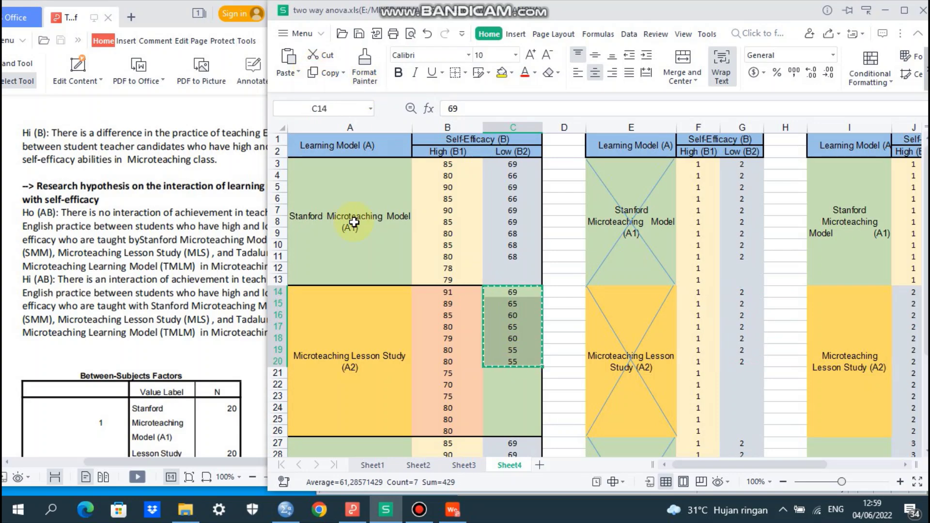
pyautogui.click(286, 510)
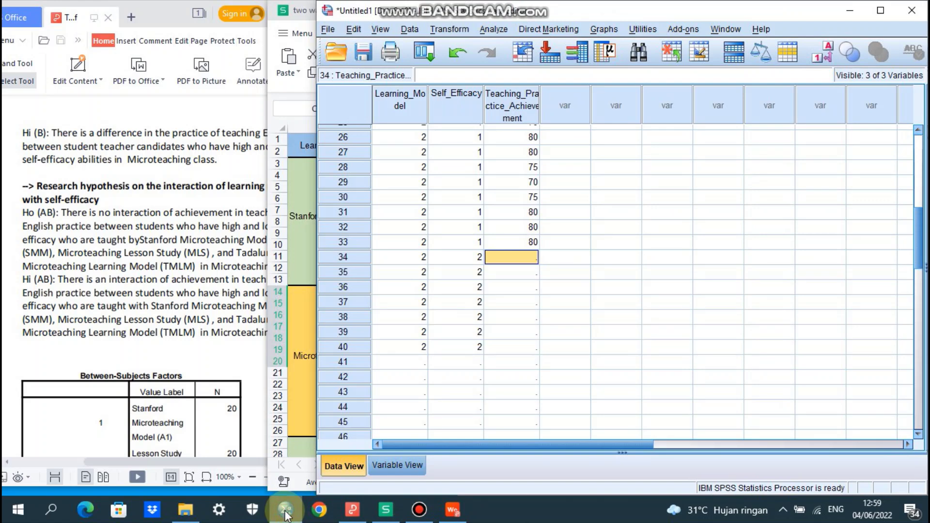
pyautogui.rightClick(503, 258)
pyautogui.click(526, 301)
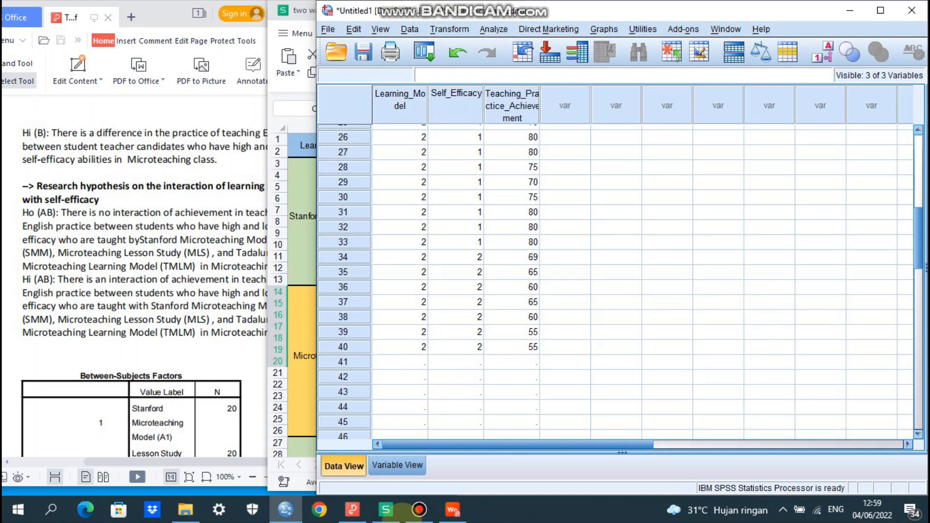
# - Copy the Tadaluring Microteaching High (B1) learning model codes, J27:J38, from the spreadsheet and paste them into SPSS's Learning_Model column from row 41
pyautogui.moveTo(395, 515)
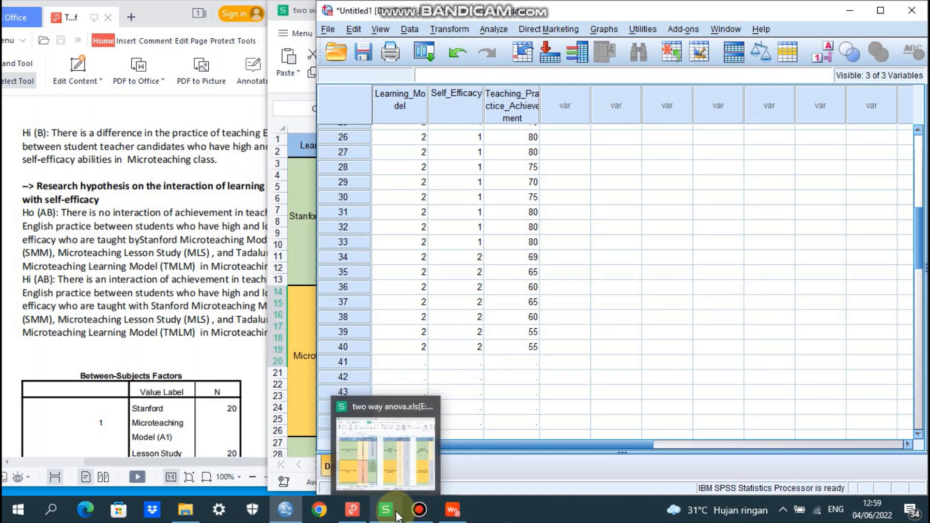
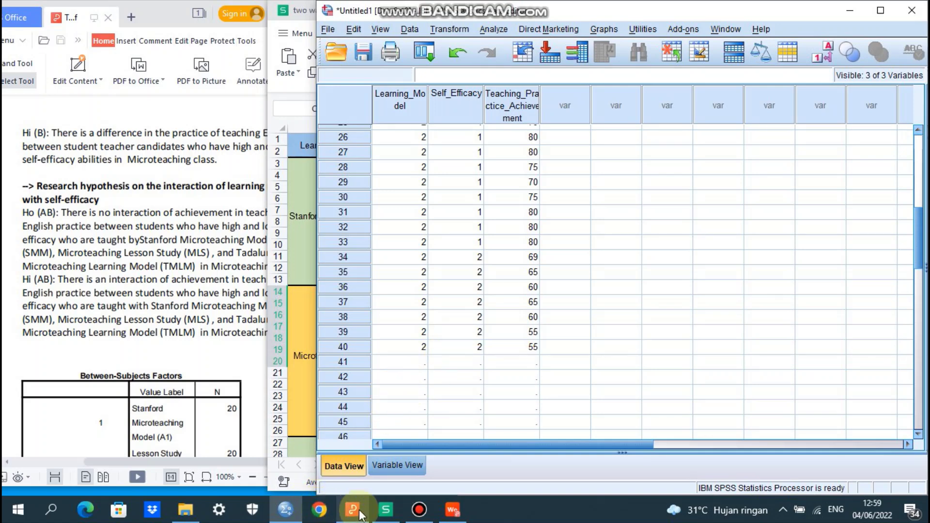
pyautogui.click(385, 511)
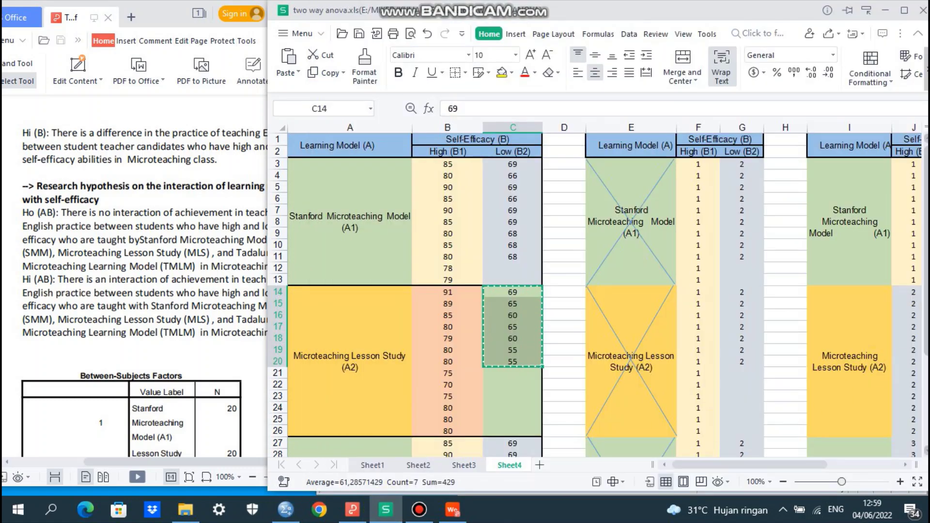
pyautogui.scroll(-4, 598, 295)
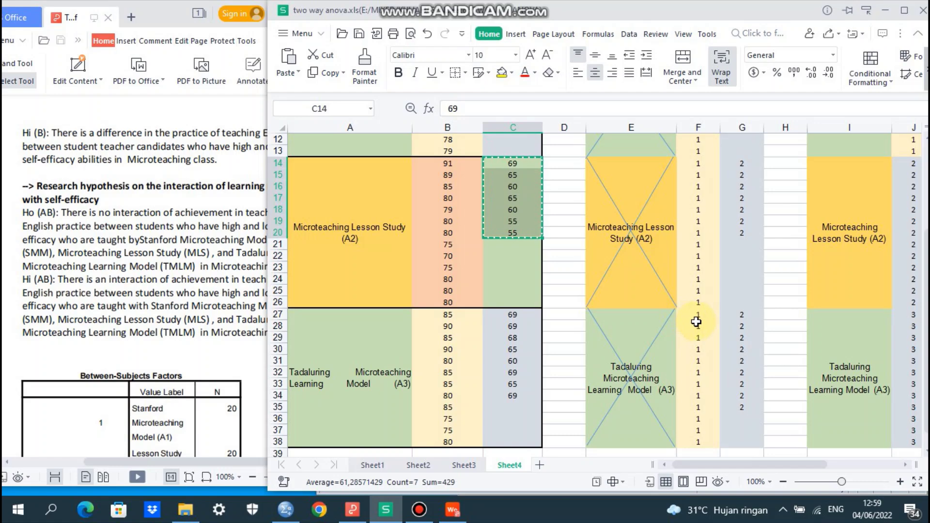
pyautogui.moveTo(732, 464); pyautogui.dragTo(784, 466)
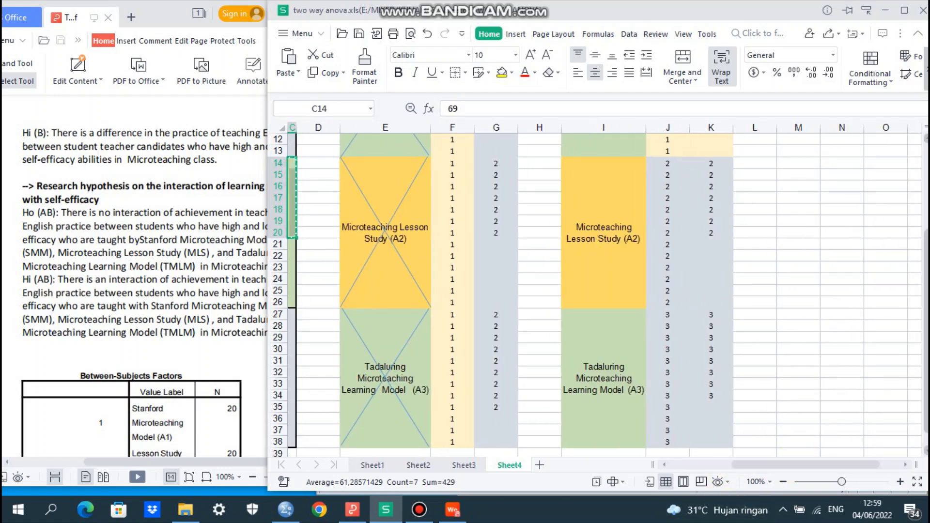
pyautogui.scroll(-1, 925, 271)
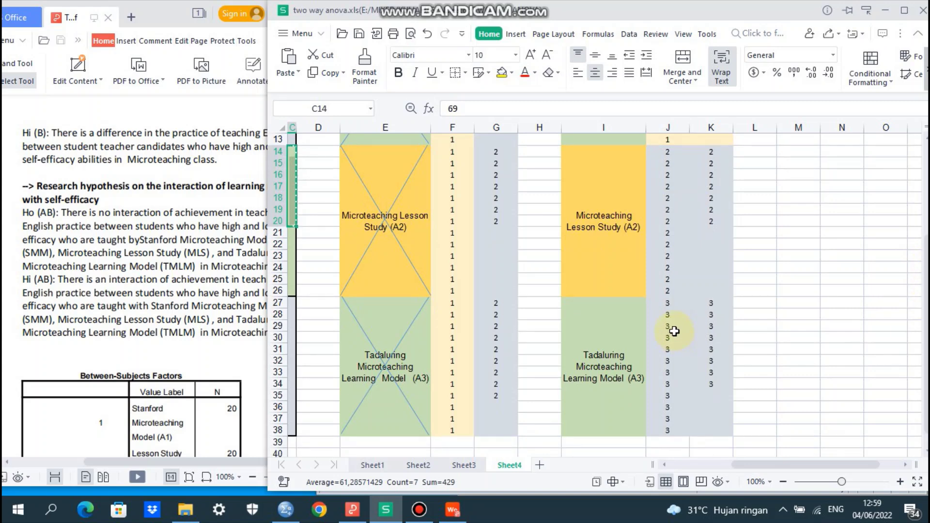
pyautogui.moveTo(667, 308); pyautogui.dragTo(671, 428)
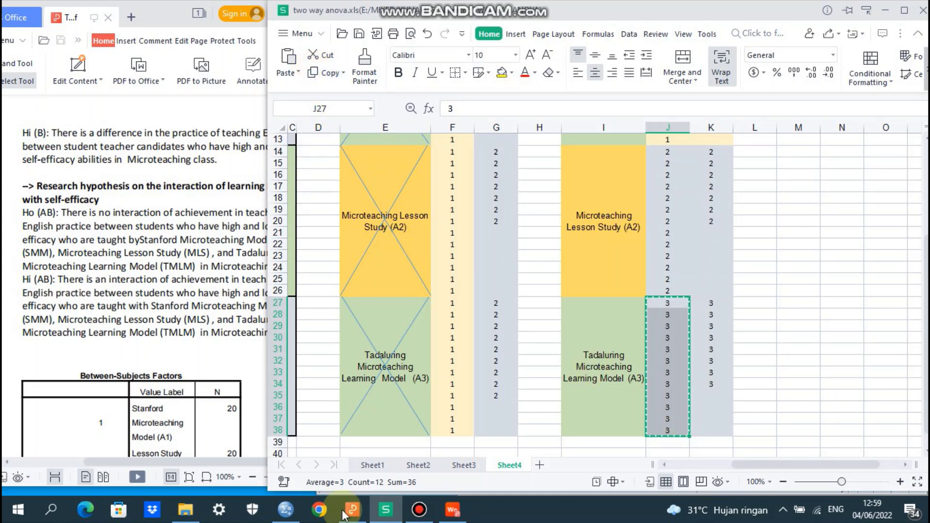
pyautogui.click(286, 510)
pyautogui.click(396, 364)
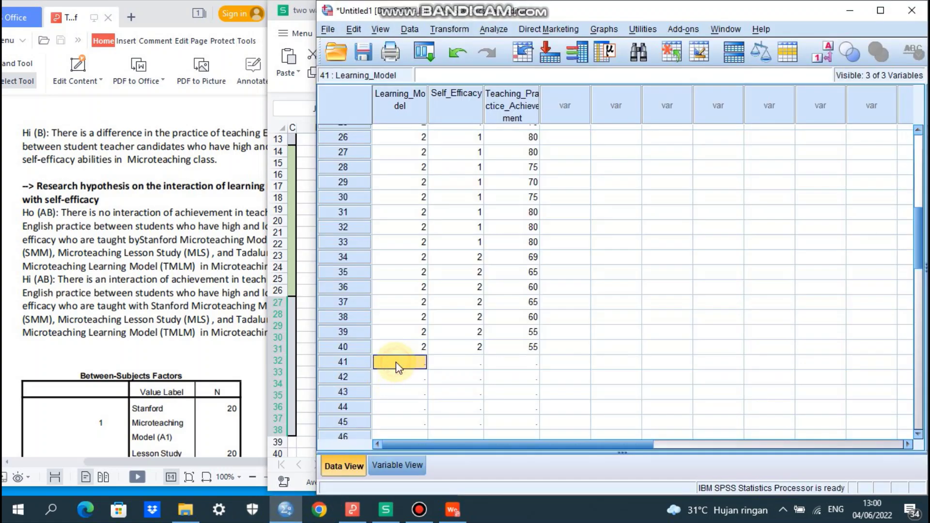
pyautogui.rightClick(396, 361)
pyautogui.click(423, 408)
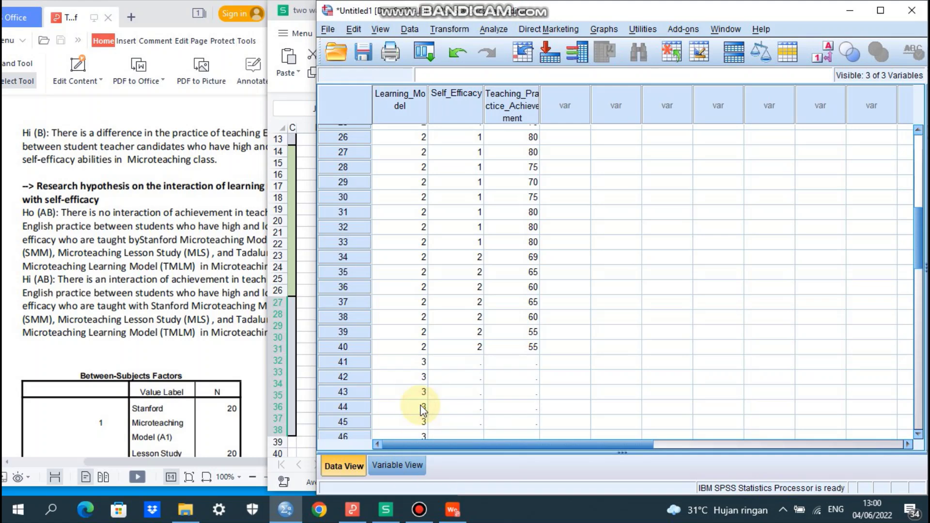
# - Copy the Tadaluring Microteaching High (B1) self-efficacy codes, F27:F38, from the spreadsheet and paste them into SPSS's Self_Efficacy column from row 41
pyautogui.moveTo(920, 249); pyautogui.dragTo(922, 273)
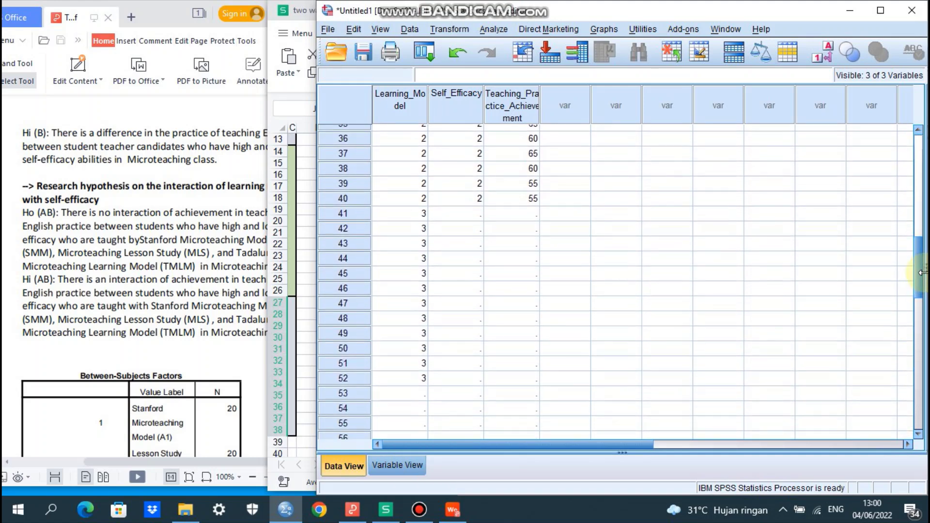
pyautogui.click(372, 507)
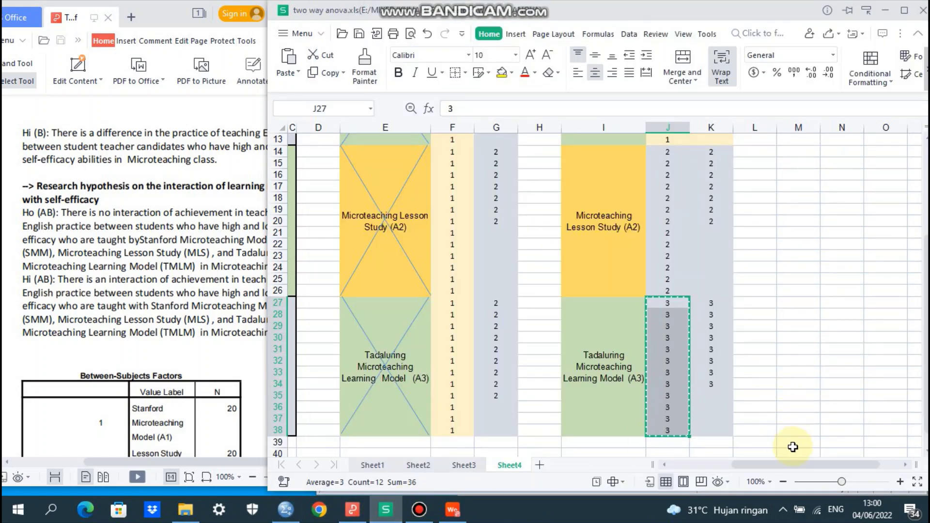
pyautogui.moveTo(828, 468); pyautogui.dragTo(795, 470)
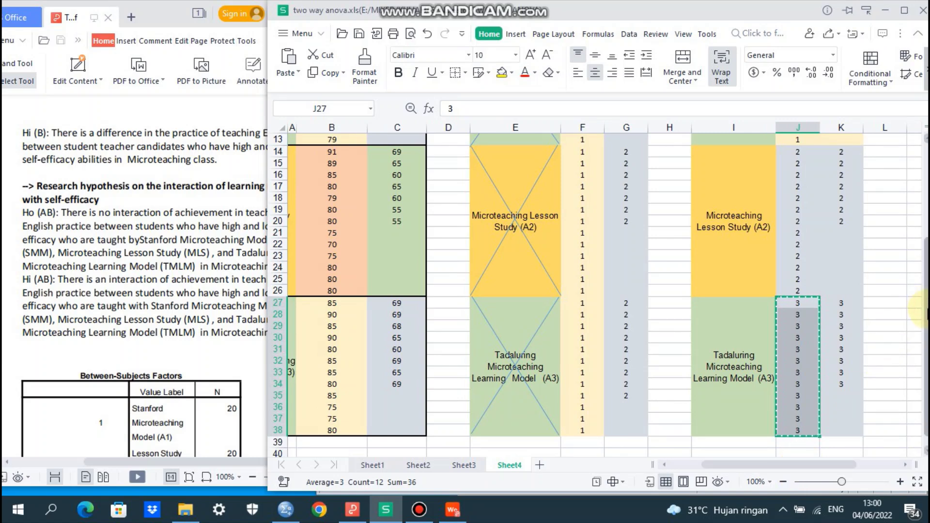
pyautogui.scroll(-1, 923, 310)
pyautogui.moveTo(578, 295); pyautogui.dragTo(584, 419)
pyautogui.click(314, 73)
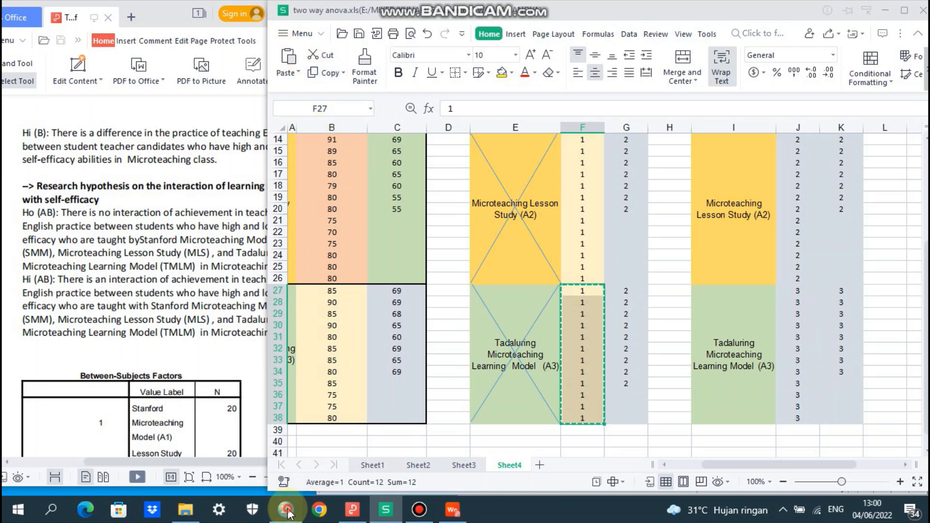
pyautogui.click(287, 510)
pyautogui.click(465, 215)
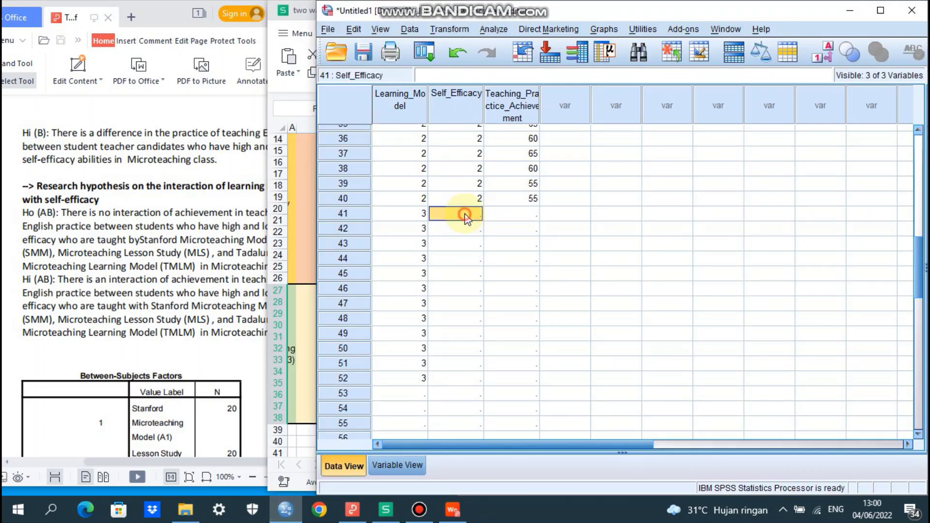
pyautogui.rightClick(465, 215)
pyautogui.click(487, 257)
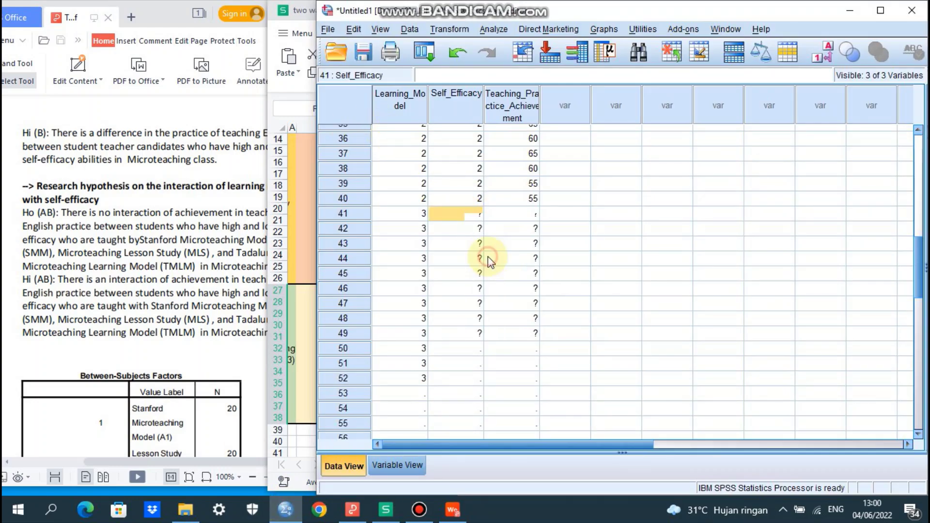
# - Copy the Tadaluring Microteaching High (B1) scores, B27:B38, from the spreadsheet and paste them into SPSS's Teaching_Practice_Achievement column from row 41
pyautogui.click(526, 215)
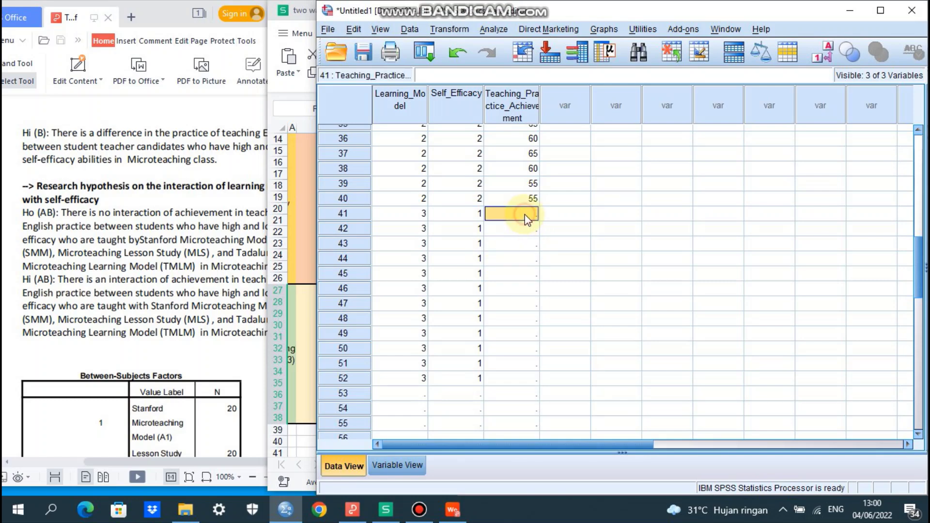
pyautogui.click(386, 512)
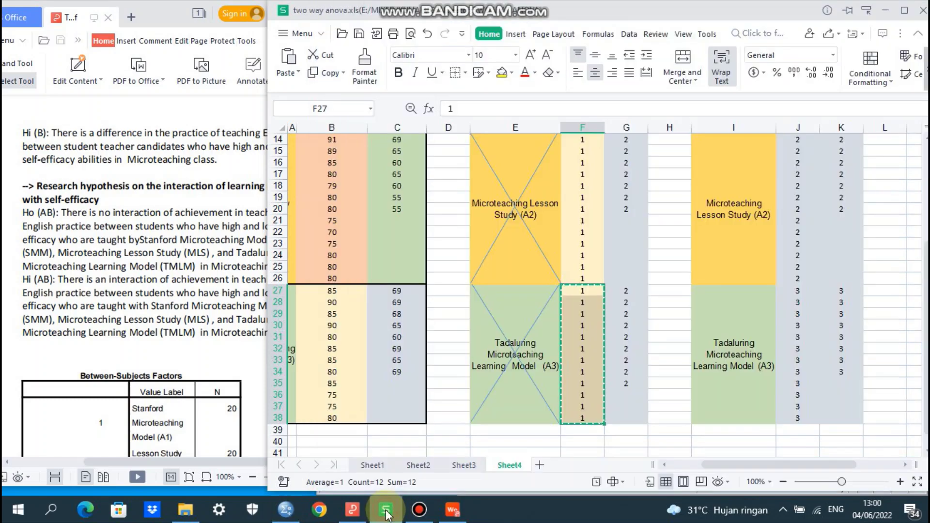
pyautogui.moveTo(773, 463); pyautogui.dragTo(745, 465)
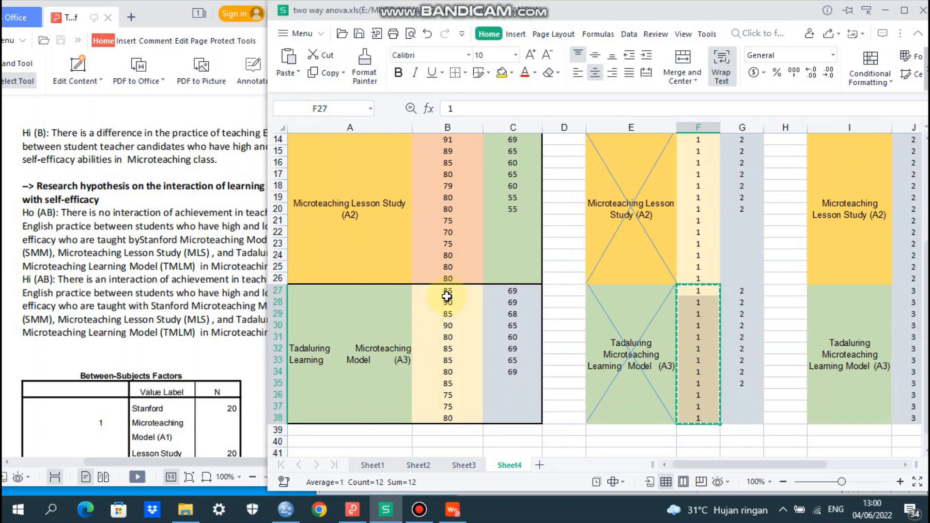
pyautogui.moveTo(444, 294); pyautogui.dragTo(451, 420)
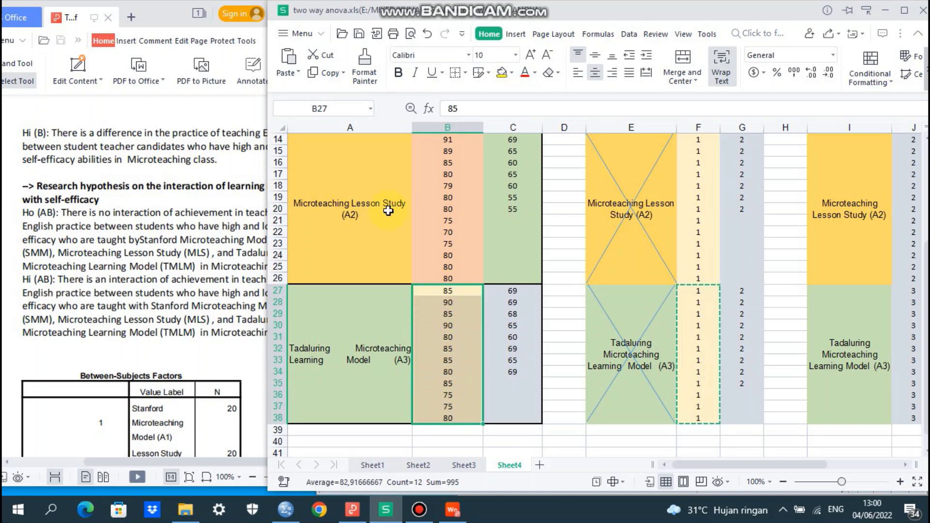
pyautogui.click(315, 72)
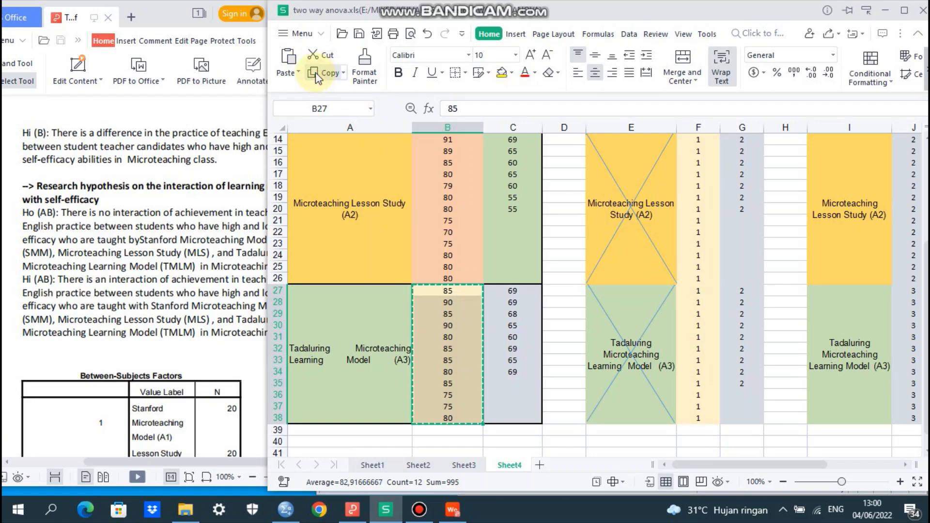
pyautogui.click(286, 509)
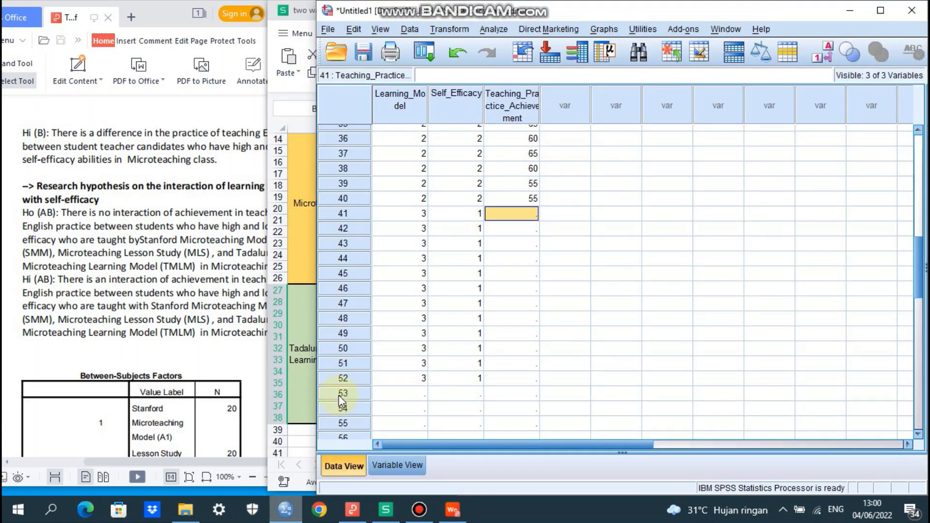
pyautogui.rightClick(509, 213)
pyautogui.click(535, 259)
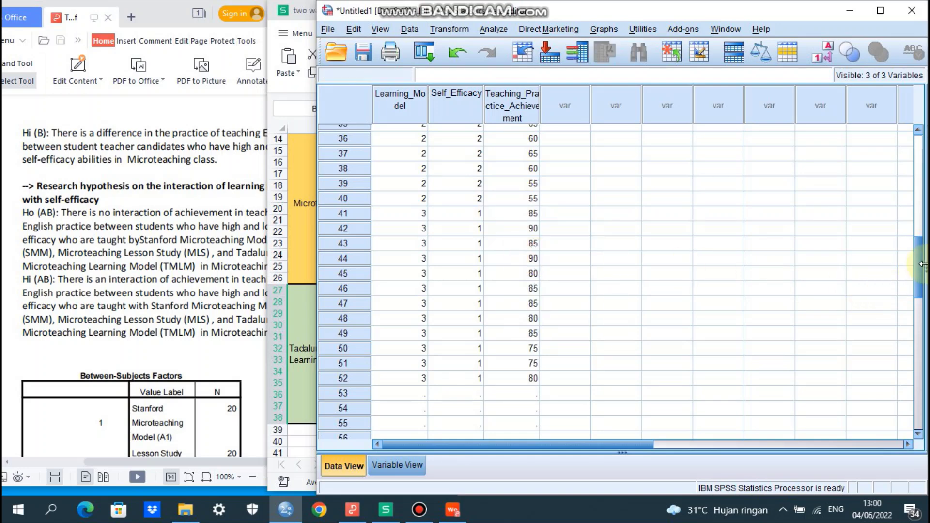
# - Copy the Tadaluring Microteaching Low (B2) learning model codes, K27:K34, from the spreadsheet and paste them into SPSS's Learning_Model column from row 53
pyautogui.scroll(-3, 921, 272)
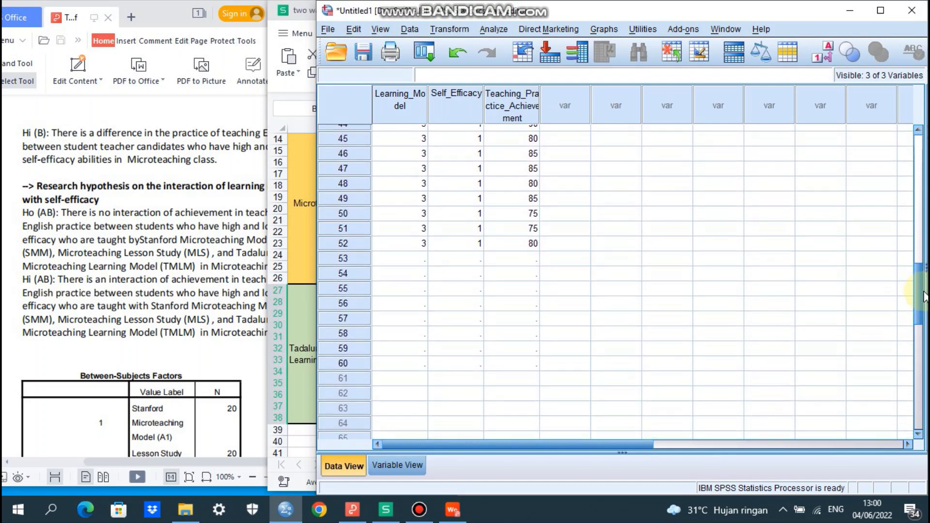
pyautogui.click(385, 510)
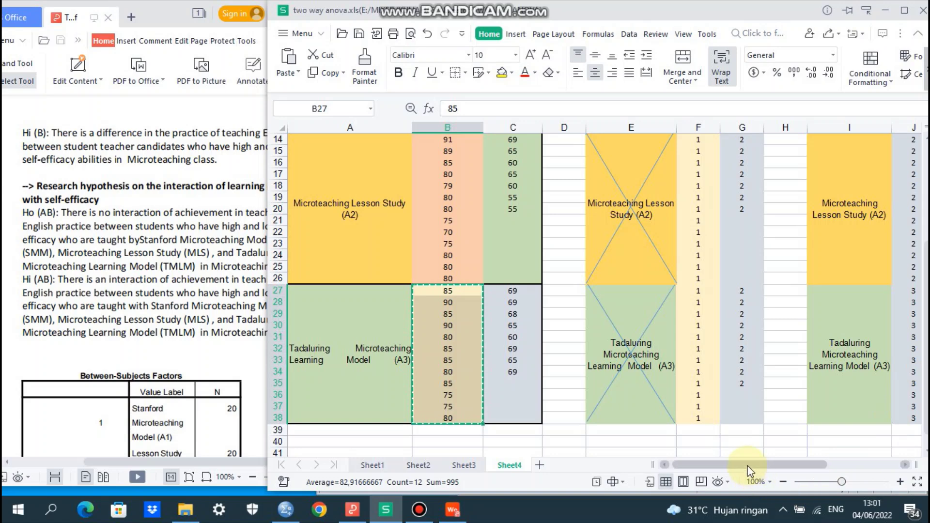
pyautogui.moveTo(749, 465); pyautogui.dragTo(810, 480)
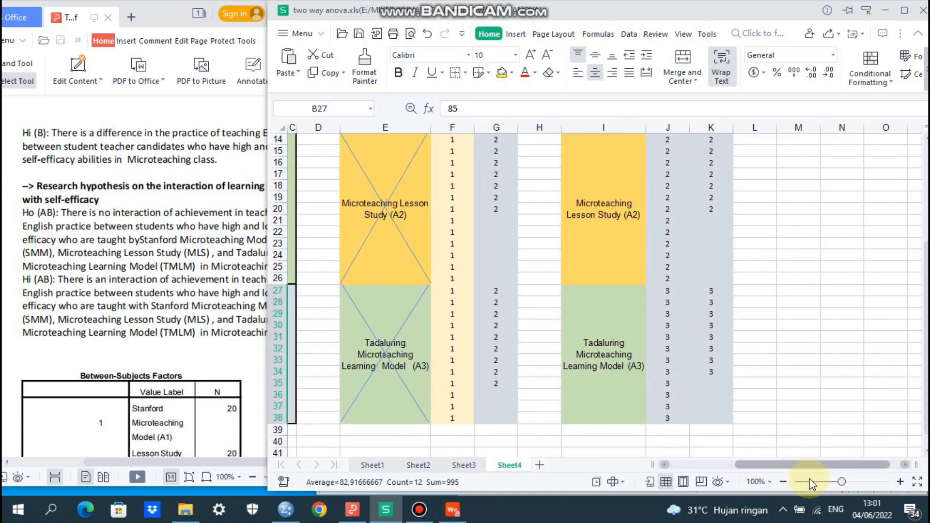
pyautogui.moveTo(700, 295); pyautogui.dragTo(712, 371)
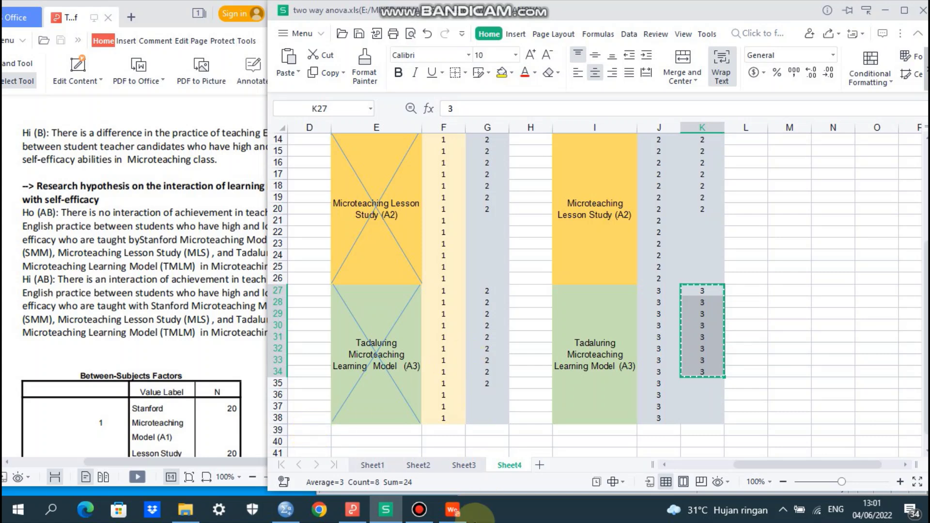
pyautogui.click(285, 510)
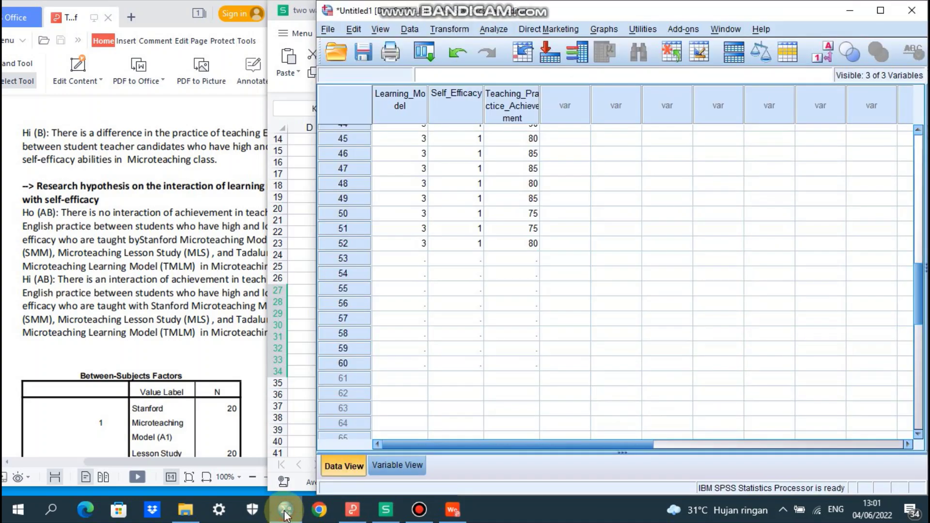
pyautogui.click(405, 261)
pyautogui.rightClick(407, 258)
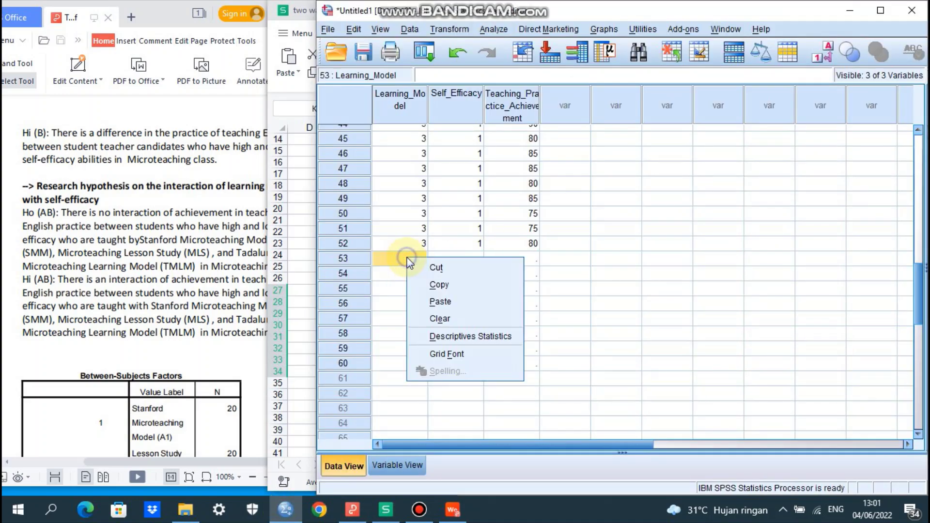
pyautogui.click(439, 302)
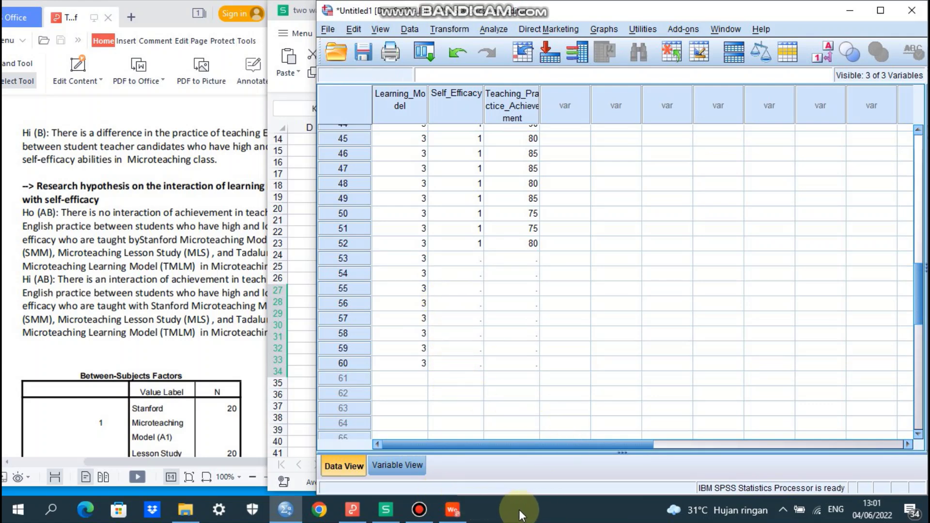
# - Copy the Tadaluring Microteaching Low (B2) self-efficacy codes, G27:G34, from the spreadsheet and paste them into SPSS's Self_Efficacy column from row 53
pyautogui.click(384, 511)
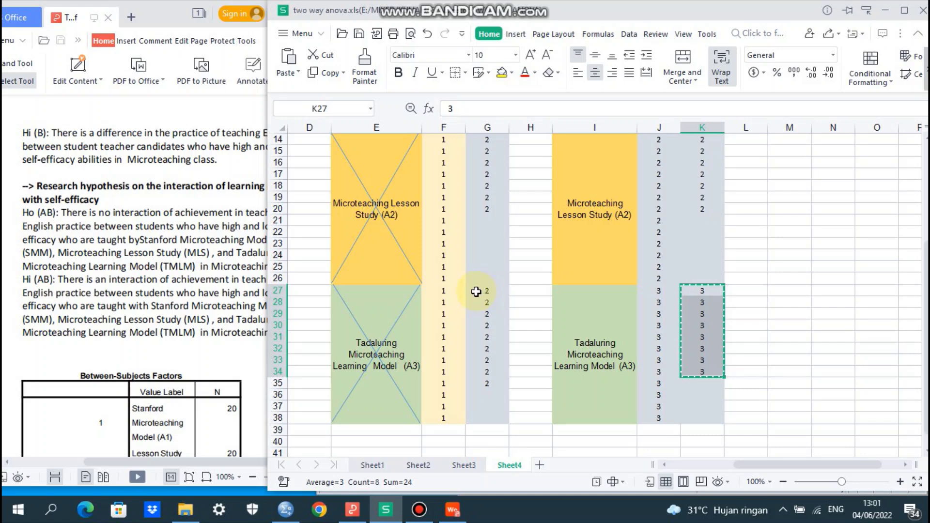
pyautogui.moveTo(476, 291); pyautogui.dragTo(497, 368)
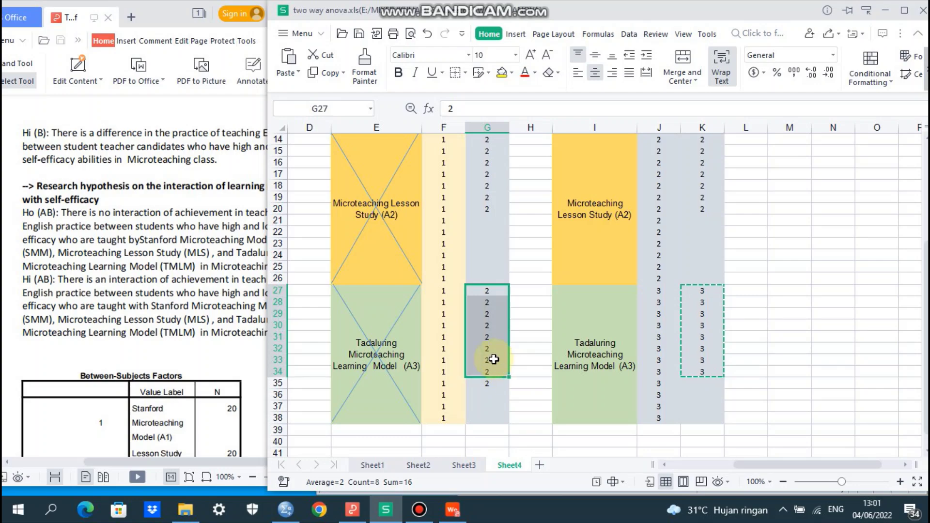
pyautogui.click(313, 74)
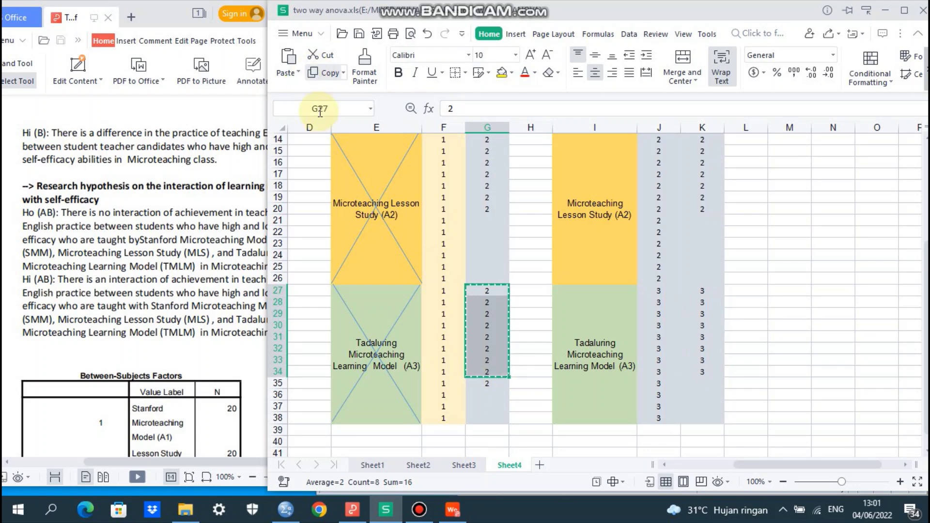
pyautogui.click(286, 511)
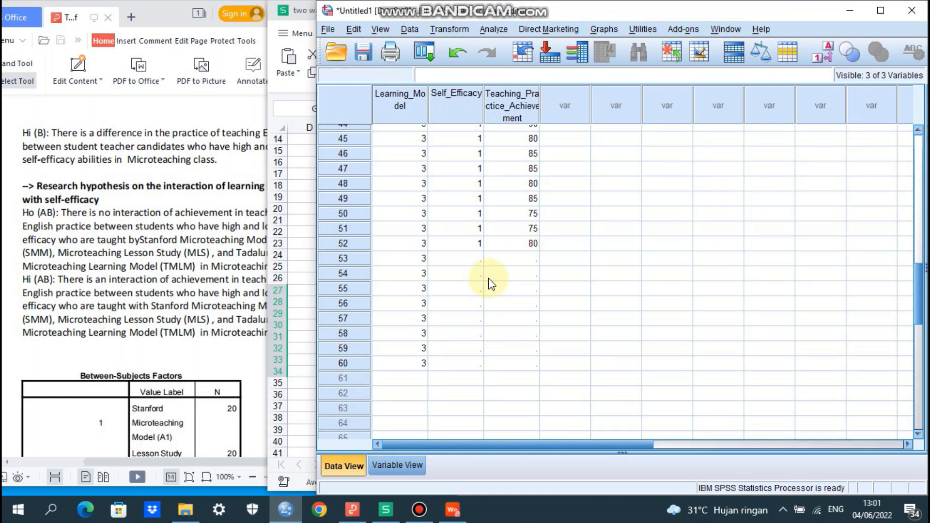
pyautogui.click(468, 259)
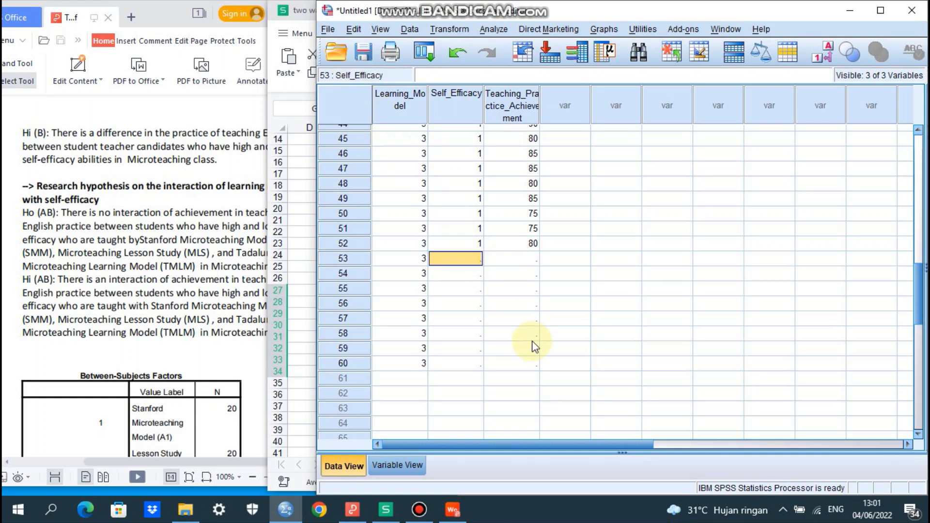
pyautogui.rightClick(455, 257)
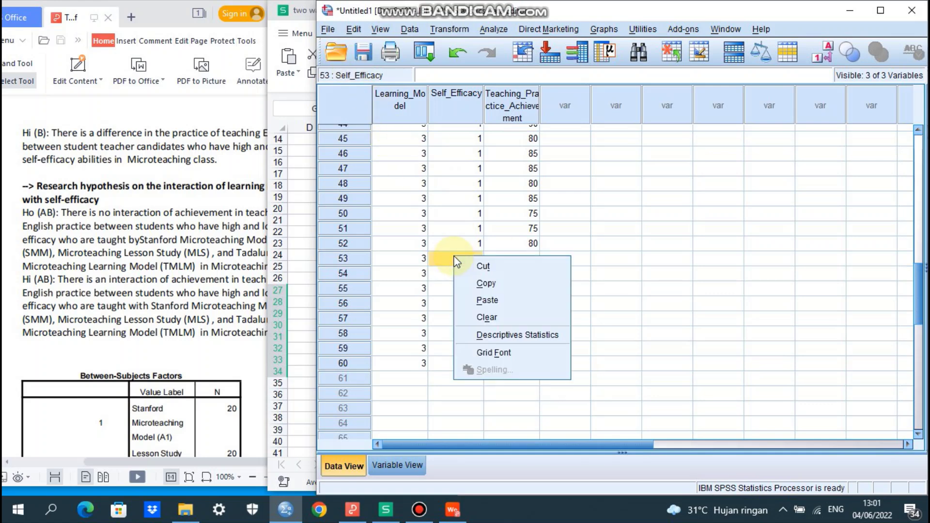
pyautogui.click(475, 301)
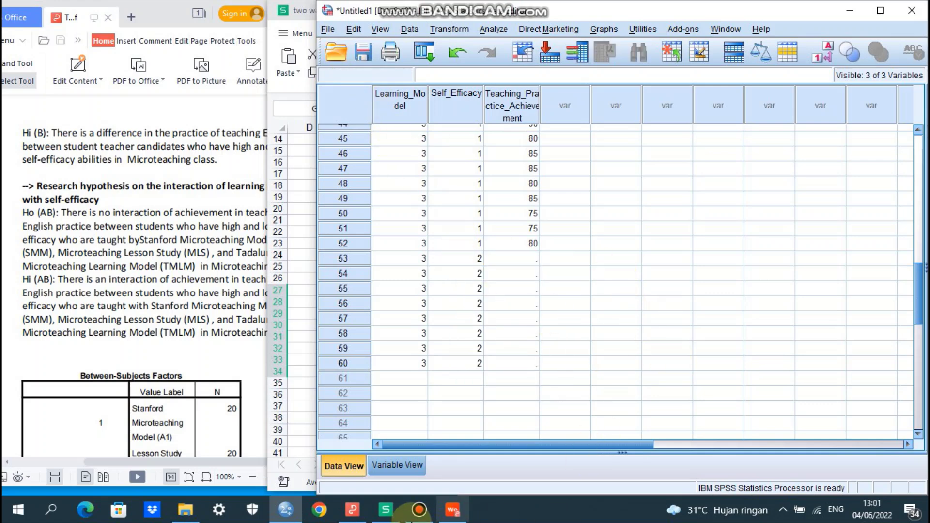
# - Switch to the spreadsheet and delete the surplus self-efficacy code in cell G35 of the Tadaluring Microteaching block
pyautogui.click(387, 513)
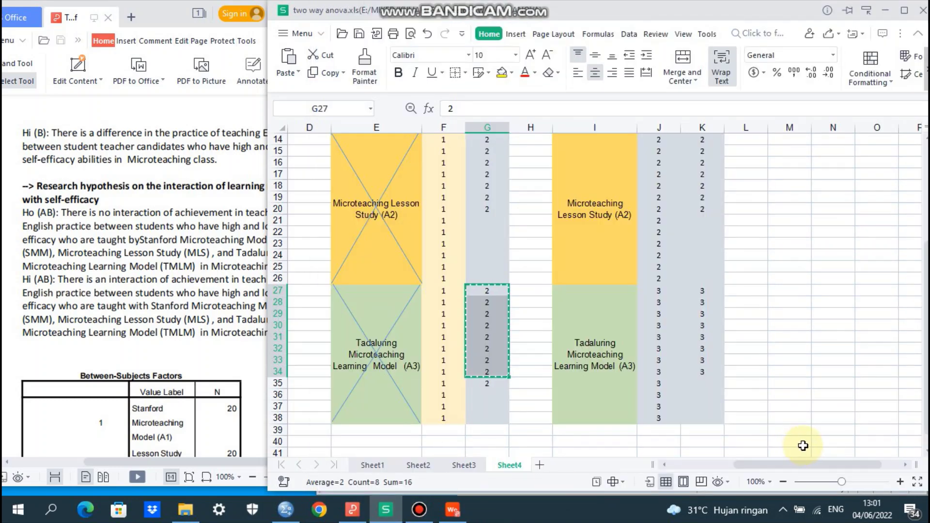
pyautogui.click(842, 466)
pyautogui.moveTo(842, 468); pyautogui.dragTo(785, 473)
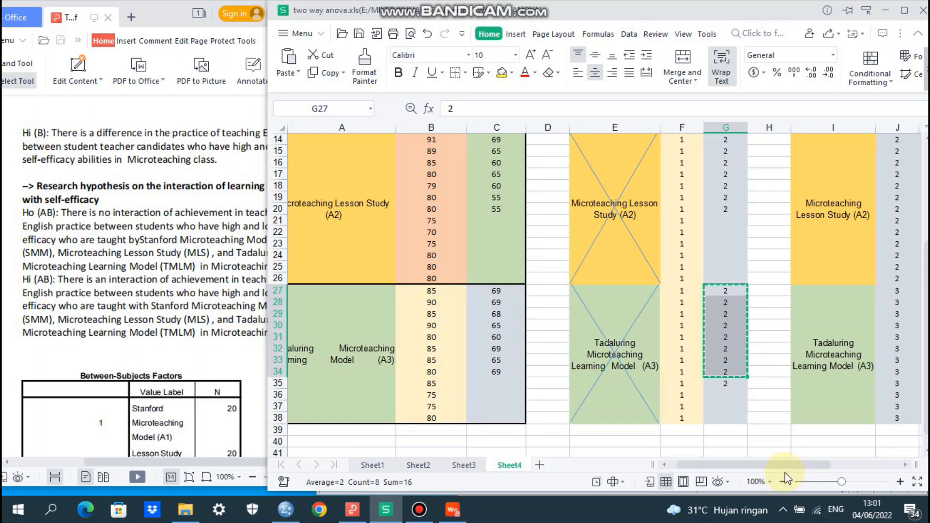
pyautogui.click(726, 384)
pyautogui.press('Delete')
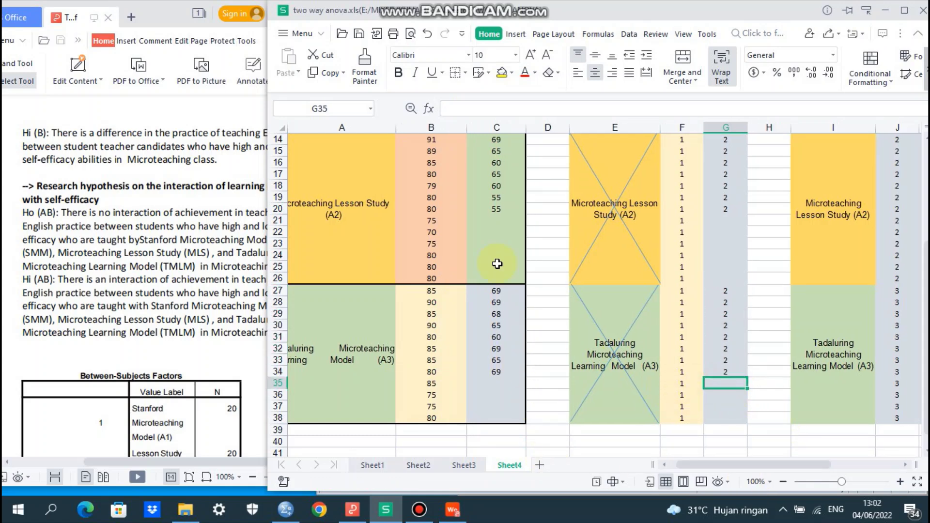
# - Copy the Tadaluring Microteaching Low (B2) scores, C27:C34, from the spreadsheet and paste them into SPSS's Teaching_Practice_Achievement column from row 53
pyautogui.moveTo(493, 293); pyautogui.dragTo(492, 355)
pyautogui.hotkey('ctrl', 'c')
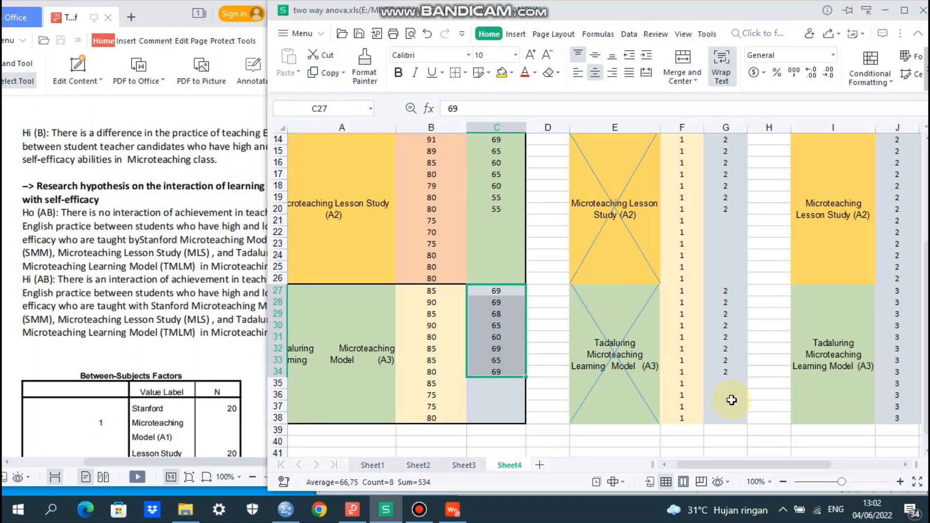
pyautogui.moveTo(783, 467); pyautogui.dragTo(766, 468)
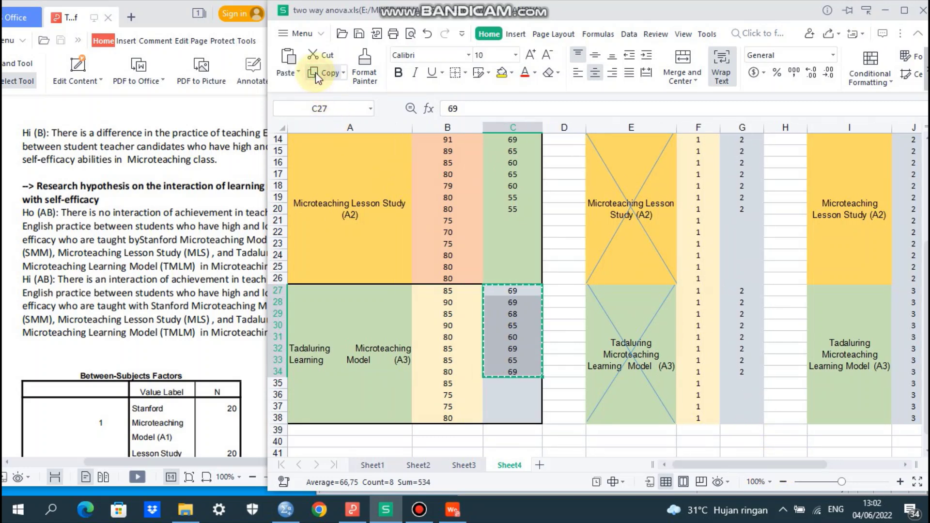
pyautogui.click(285, 511)
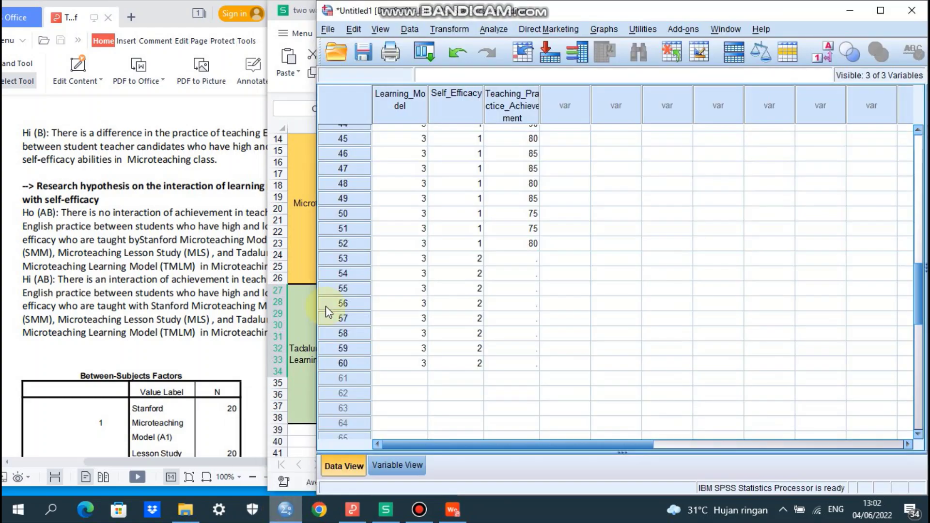
pyautogui.click(521, 261)
pyautogui.rightClick(521, 261)
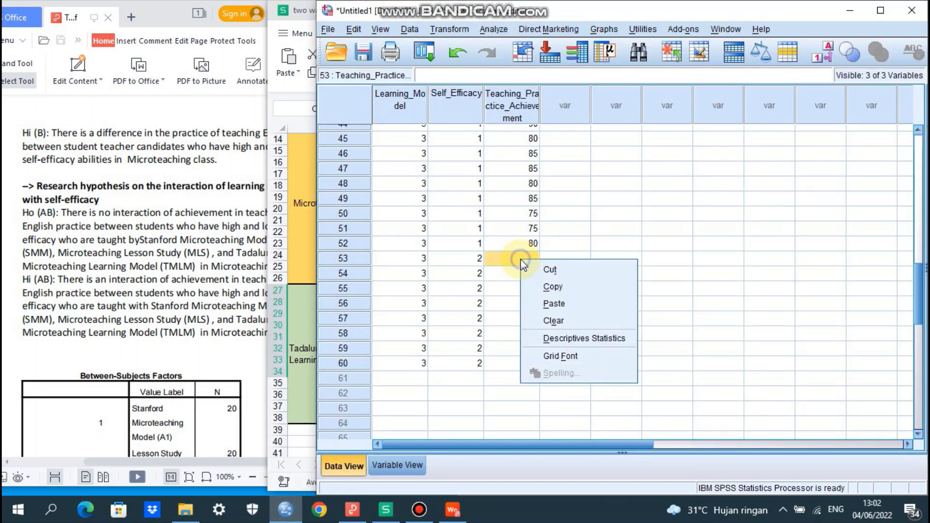
pyautogui.click(552, 304)
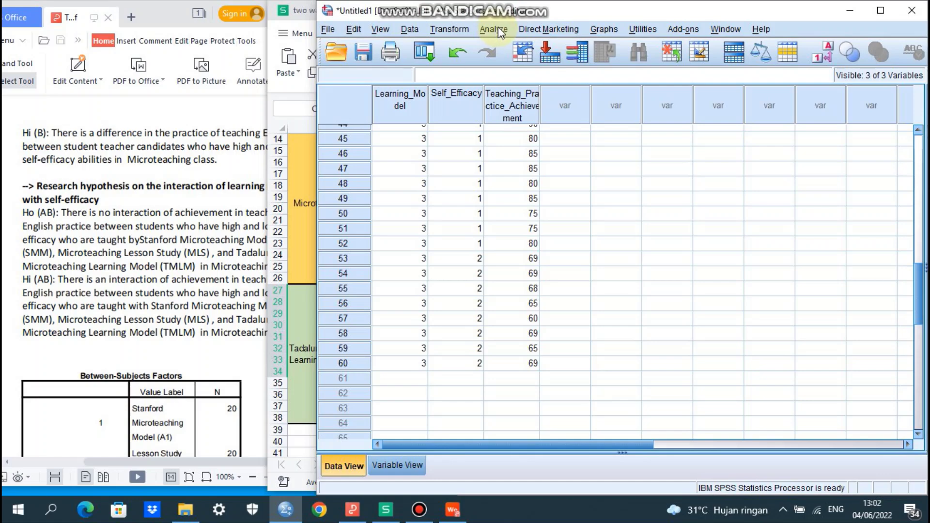
# - Review the Learning_Model, Self_Efficacy and Teaching_Practice_Achievement entries across all rows of the dataset
pyautogui.moveTo(921, 291); pyautogui.dragTo(888, 161)
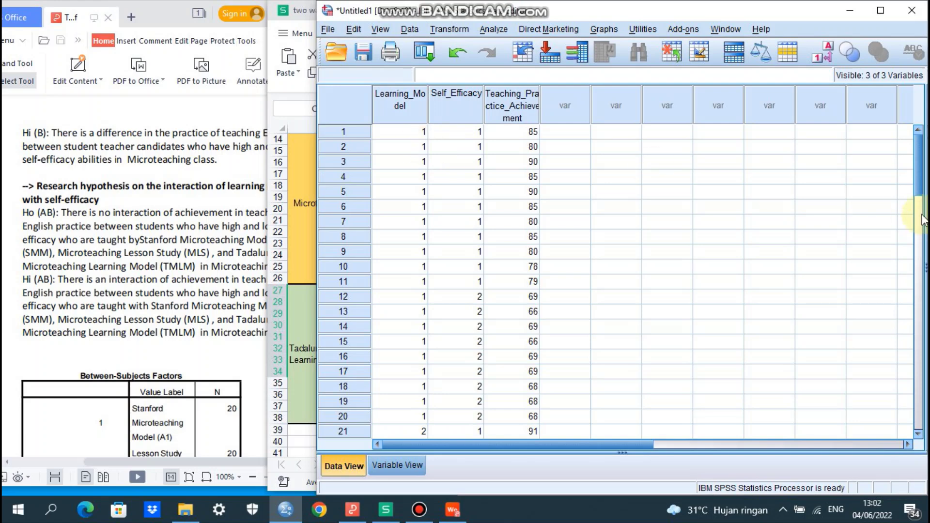
pyautogui.moveTo(921, 169)
pyautogui.mouseDown()
pyautogui.moveTo(926, 290)
pyautogui.moveTo(904, 169)
pyautogui.mouseUp()
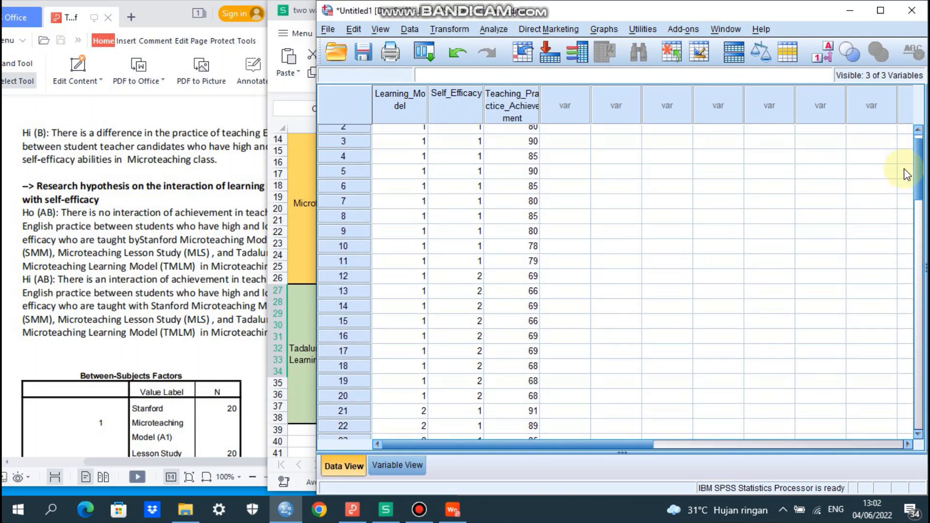
pyautogui.moveTo(920, 180); pyautogui.dragTo(925, 260)
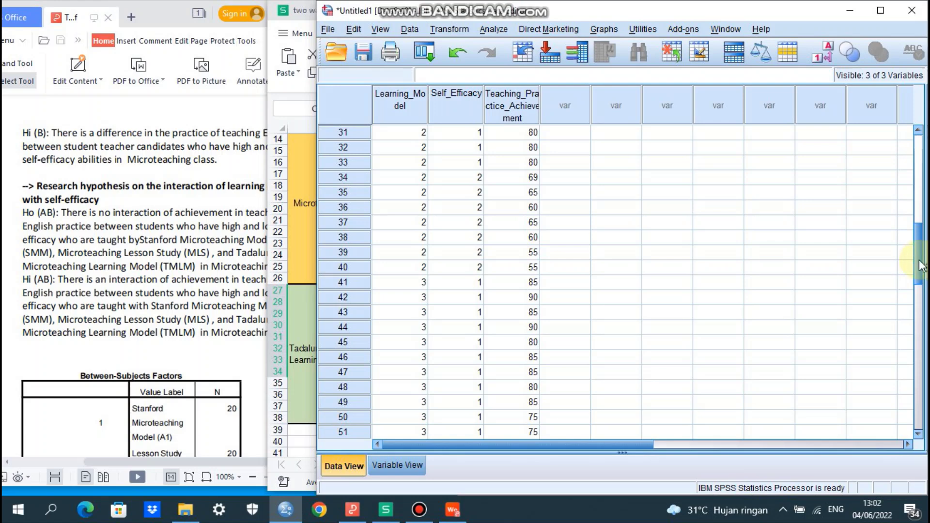
pyautogui.moveTo(920, 266); pyautogui.dragTo(914, 122)
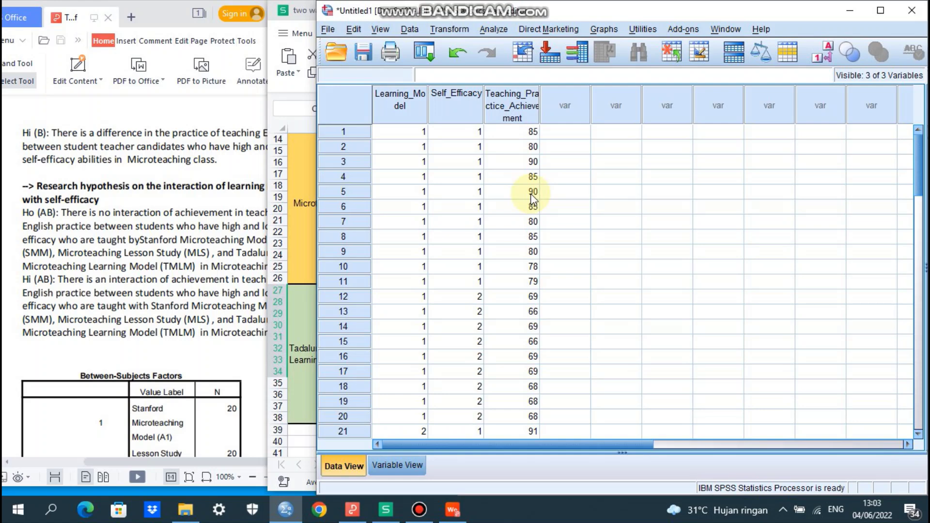
pyautogui.moveTo(920, 160); pyautogui.dragTo(922, 191)
pyautogui.scroll(-10, 919, 194)
pyautogui.scroll(12, 914, 197)
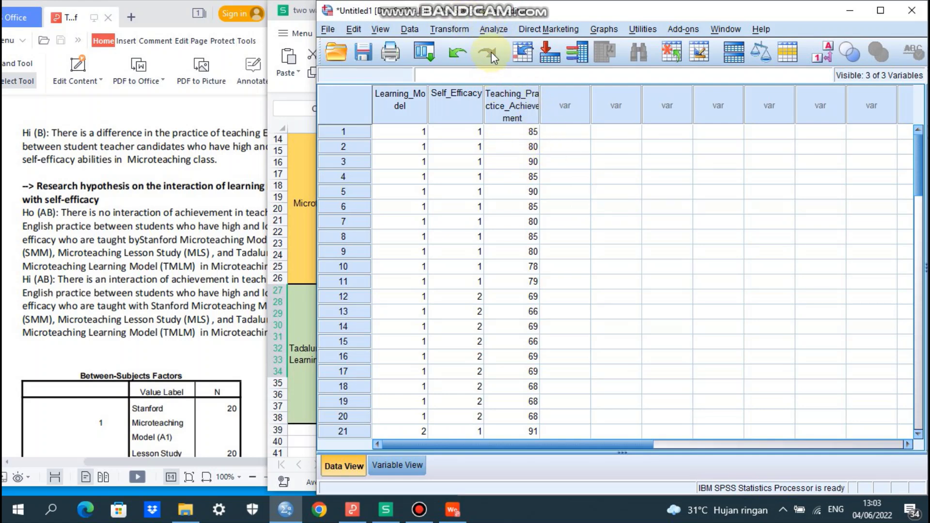
# - Start a General Linear Model Univariate analysis with Teaching_Practice_Achievement as the dependent variable
pyautogui.click(495, 31)
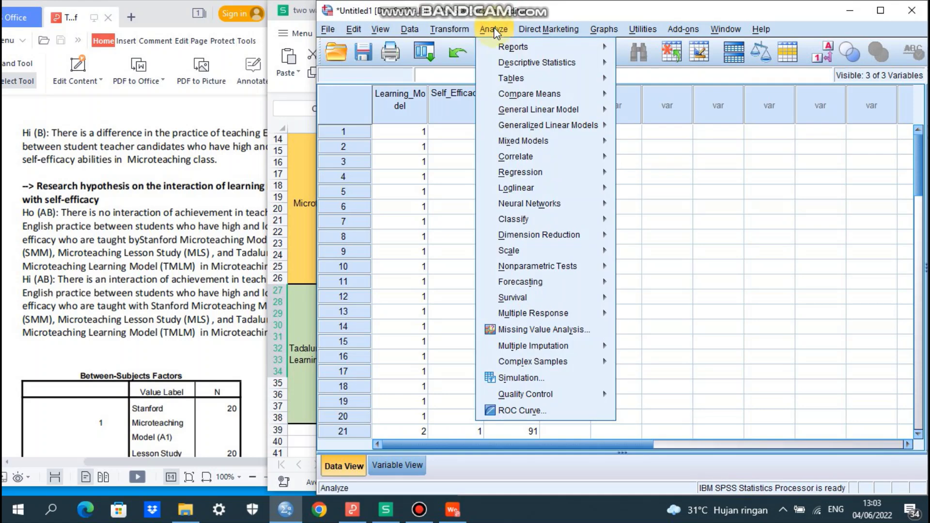
pyautogui.moveTo(527, 84)
pyautogui.moveTo(537, 115)
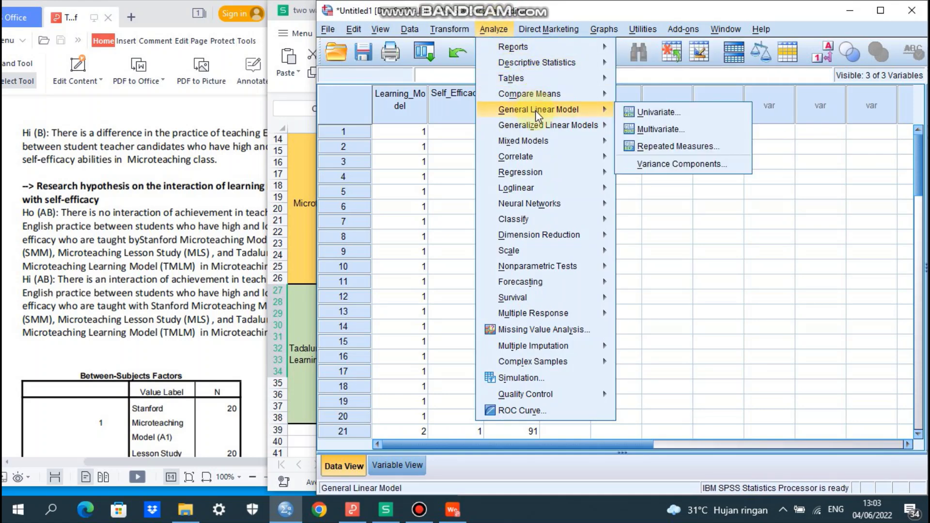
pyautogui.click(669, 116)
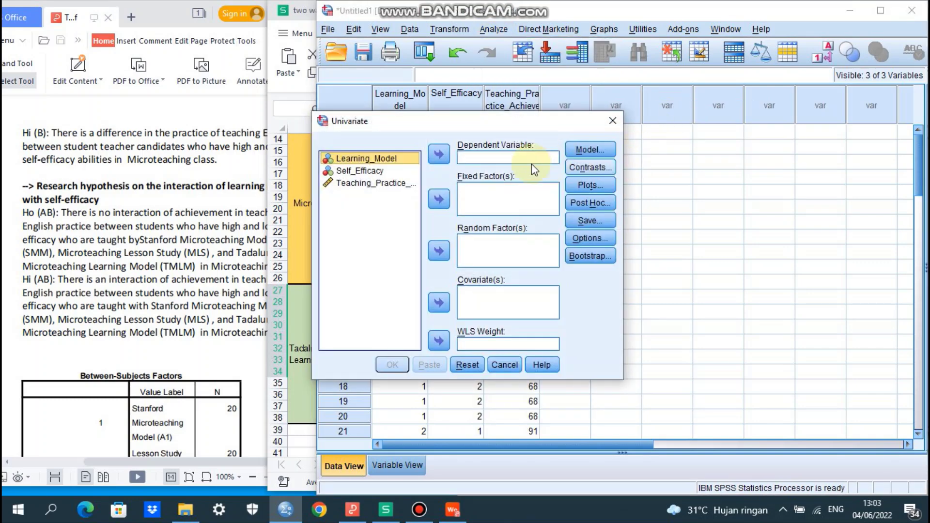
pyautogui.click(359, 183)
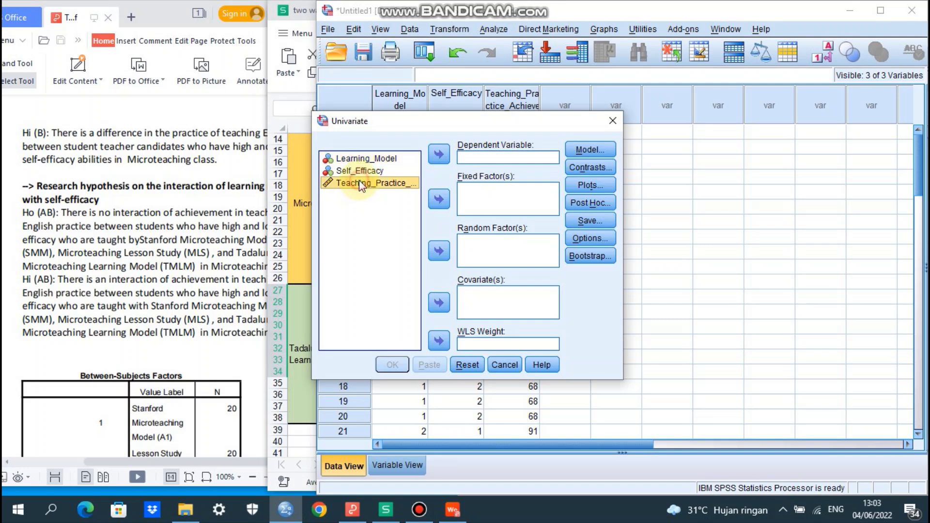
pyautogui.click(439, 154)
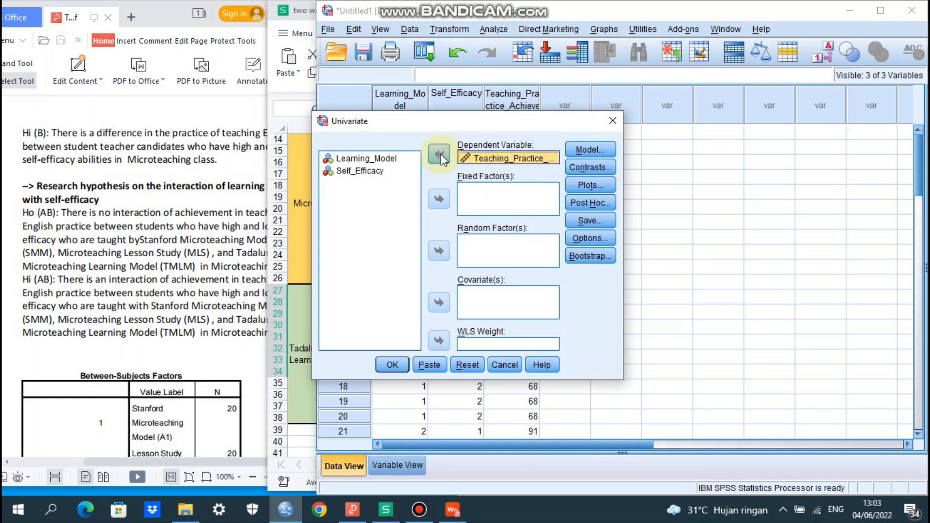
# - Add Learning_Model and Self_Efficacy as fixed factors in the Univariate analysis
pyautogui.click(353, 159)
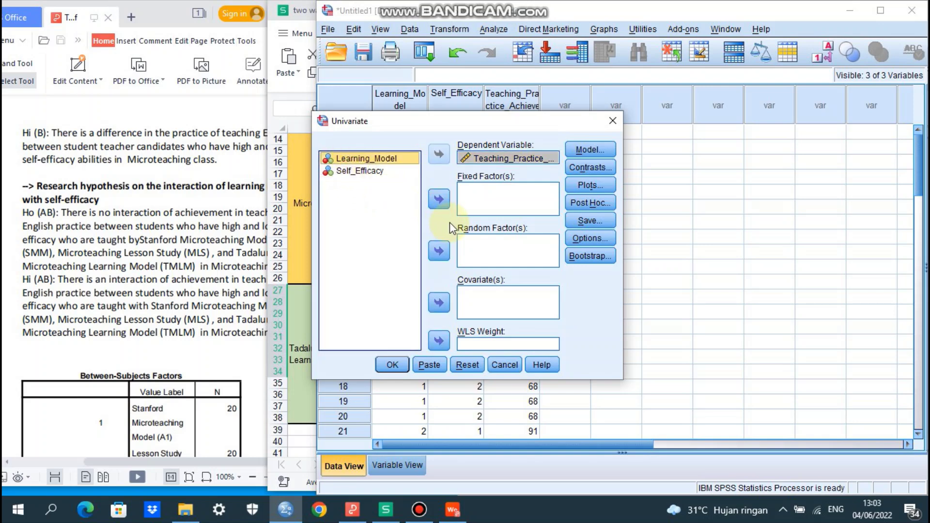
pyautogui.click(439, 200)
pyautogui.click(361, 158)
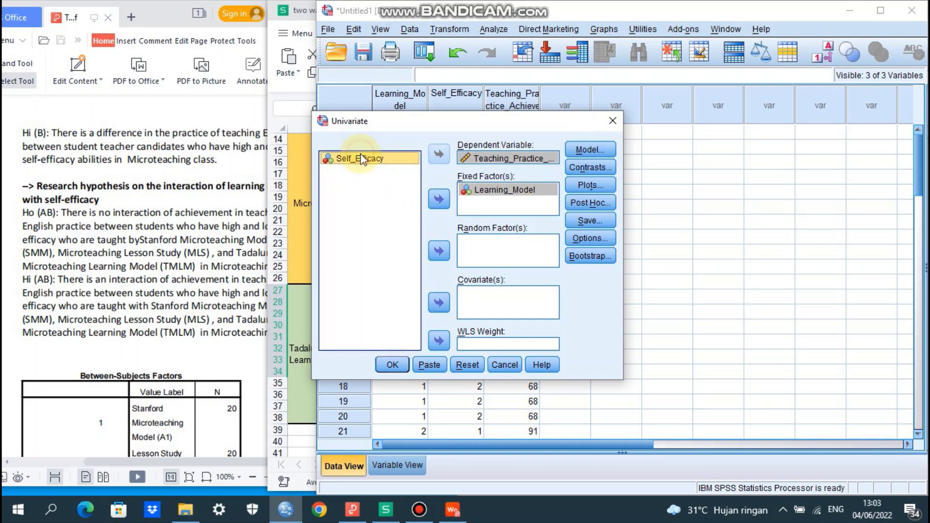
pyautogui.click(440, 200)
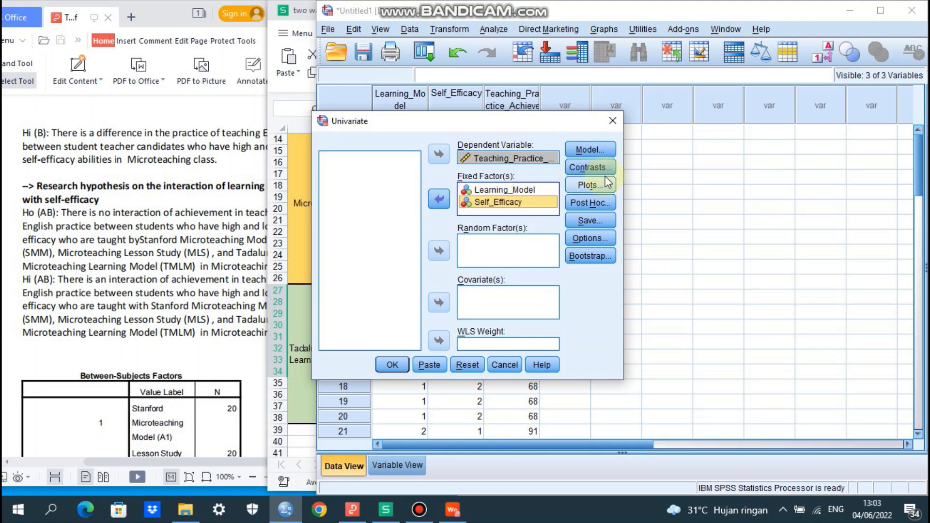
# - Specify a custom Univariate model with Learning_Model and Self_Efficacy as main-effect terms
pyautogui.click(587, 150)
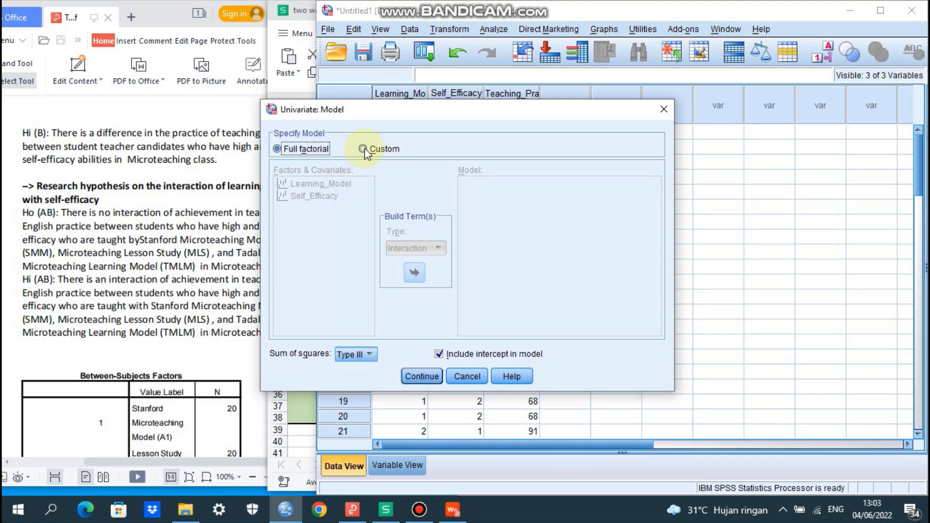
pyautogui.click(364, 149)
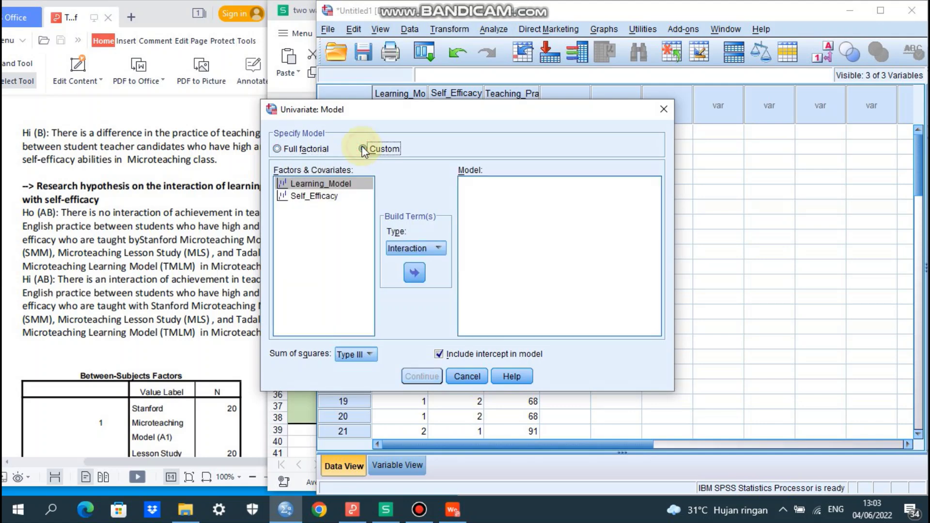
pyautogui.click(342, 186)
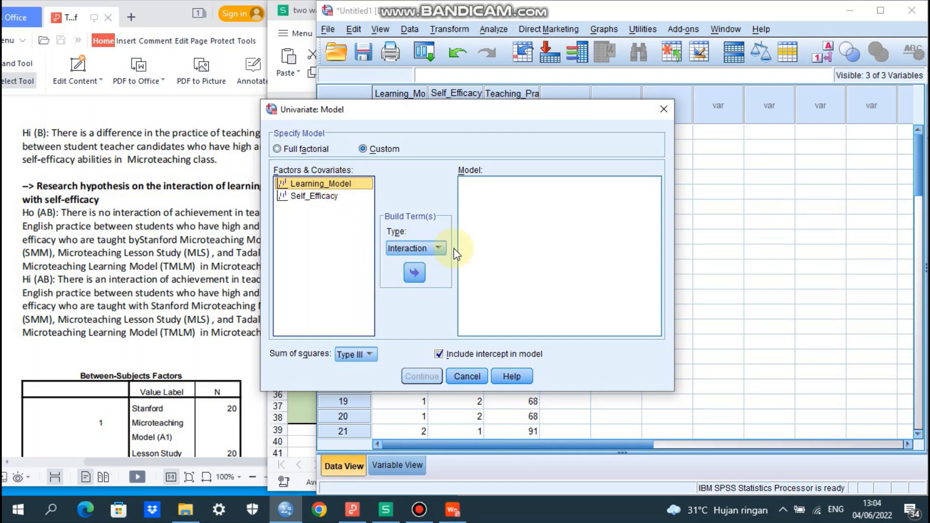
pyautogui.click(415, 273)
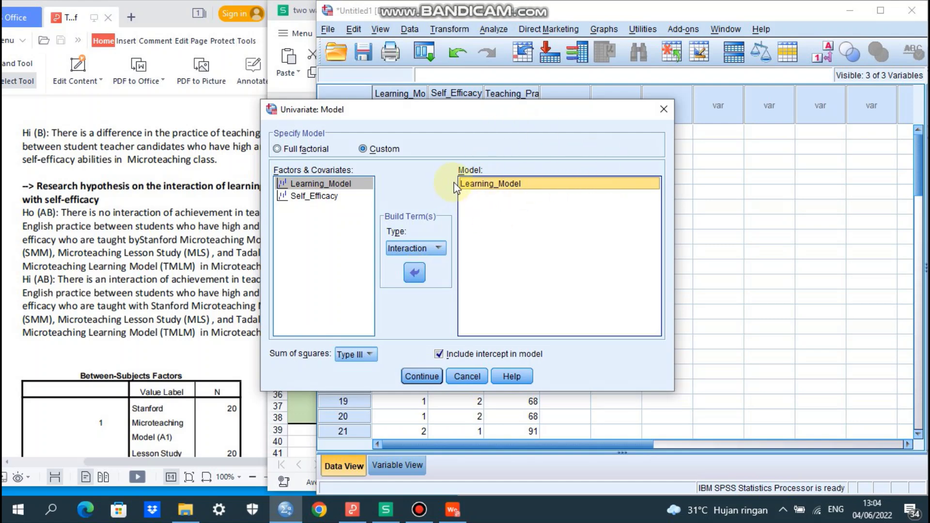
pyautogui.click(312, 196)
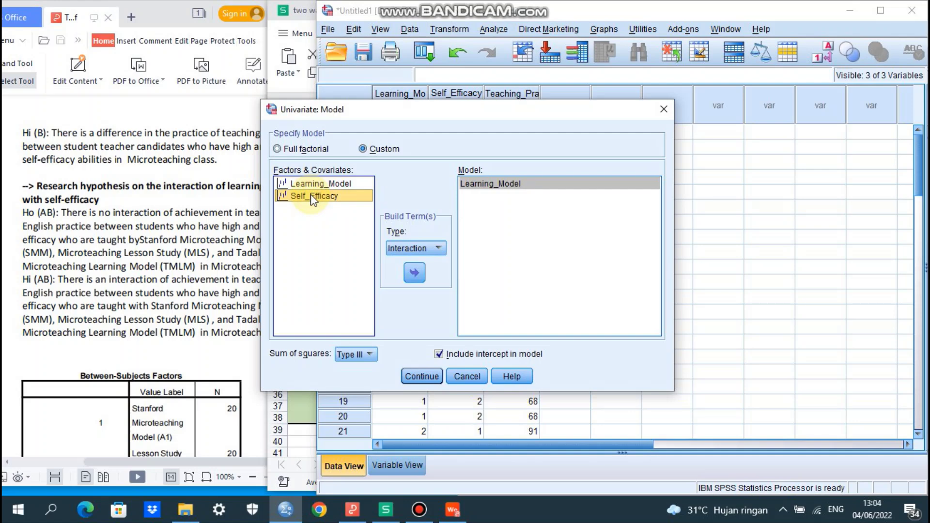
pyautogui.click(414, 273)
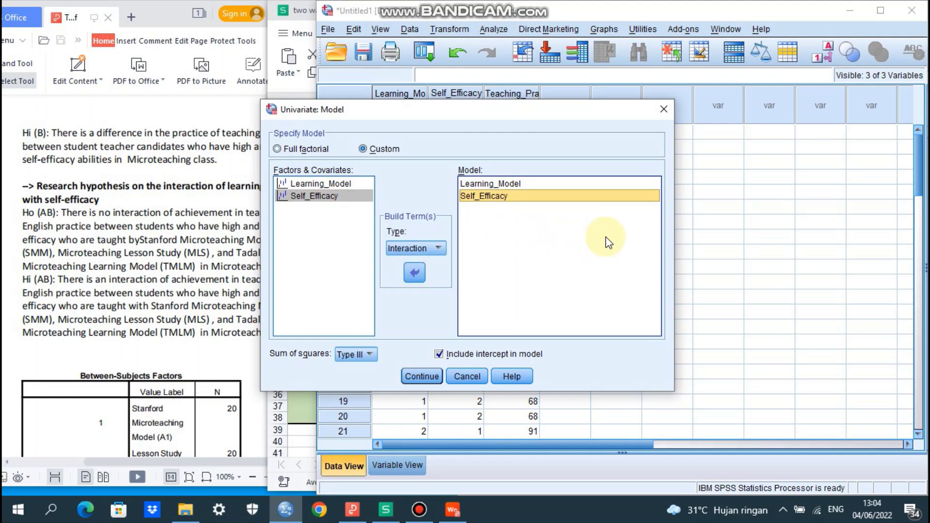
# - Add the Learning_Model*Self_Efficacy interaction term to the custom model and run the Univariate analysis
pyautogui.click(328, 183)
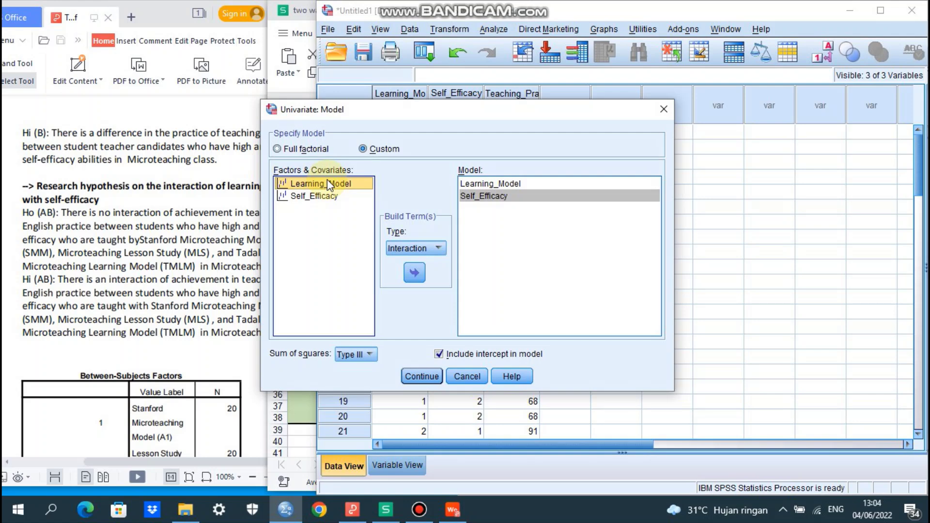
pyautogui.keyDown('ctrl'); pyautogui.click(324, 197); pyautogui.keyUp('ctrl')
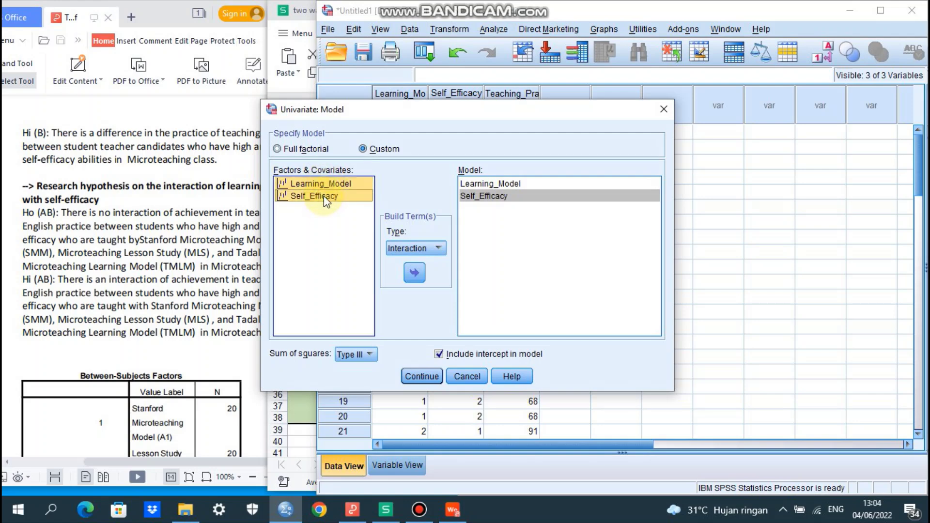
pyautogui.click(415, 273)
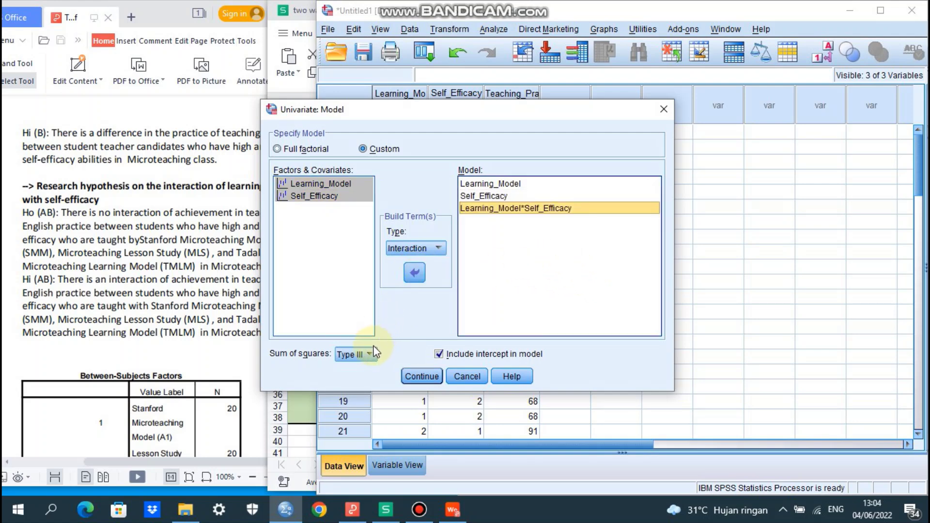
pyautogui.click(429, 378)
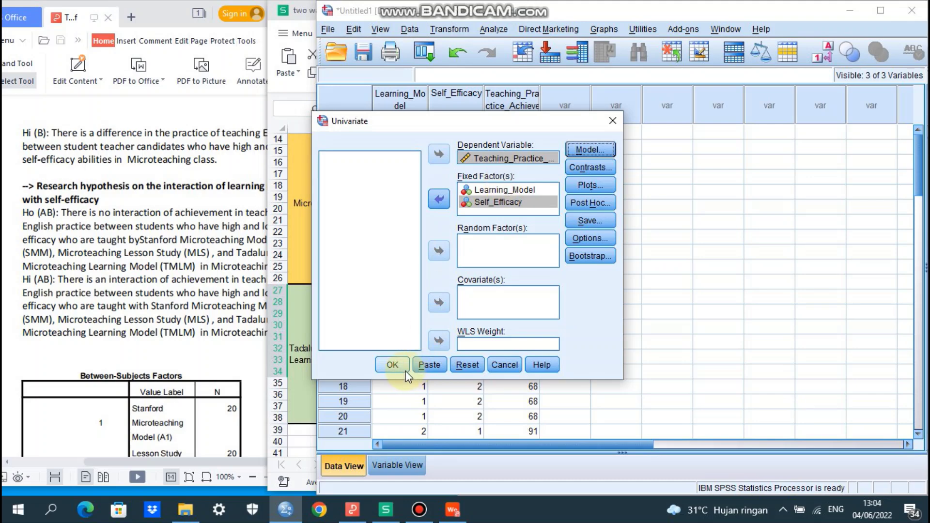
pyautogui.click(392, 365)
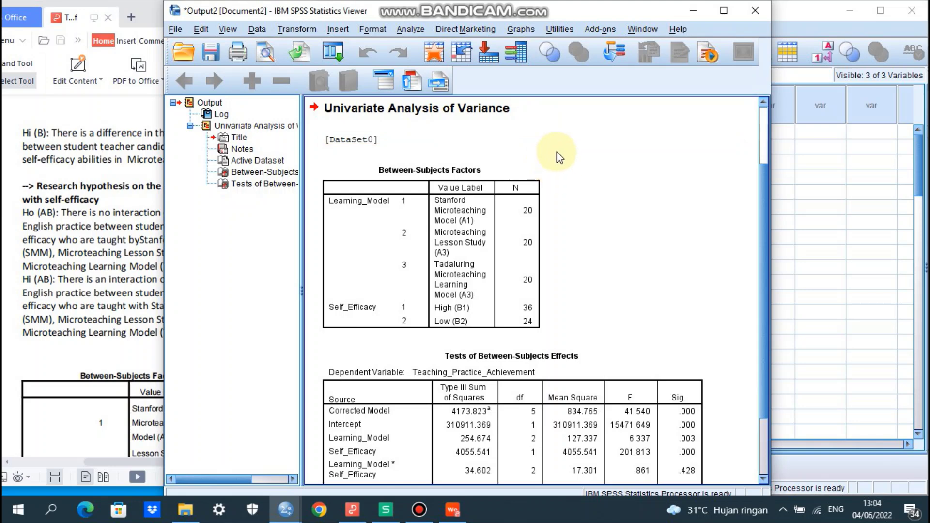
# - Copy the Between-Subjects Factors table from the SPSS output and switch to the PDF with the matching table
pyautogui.click(419, 228)
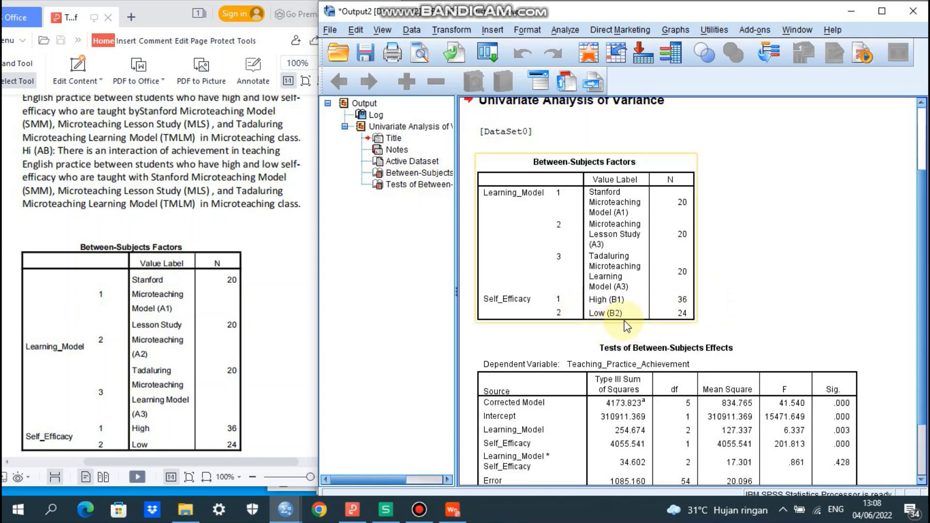
pyautogui.click(557, 232)
pyautogui.rightClick(557, 232)
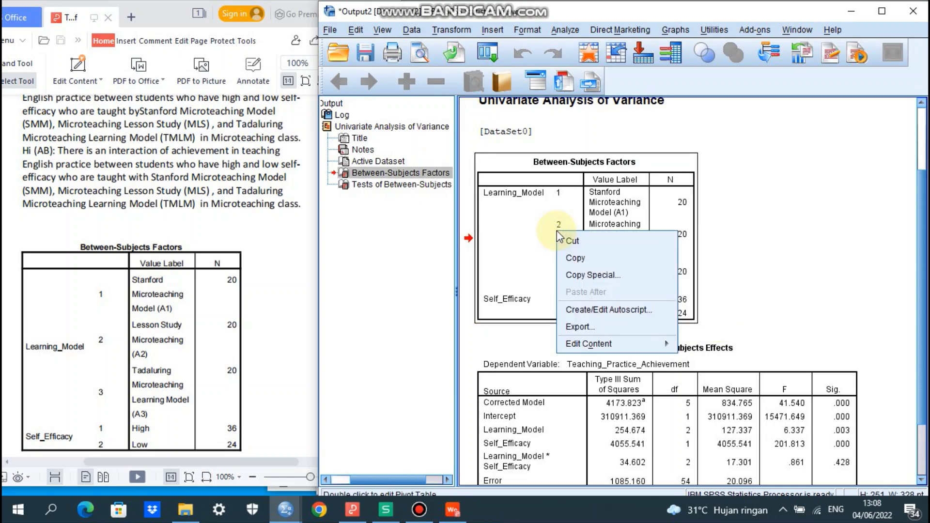
pyautogui.click(573, 257)
pyautogui.click(180, 305)
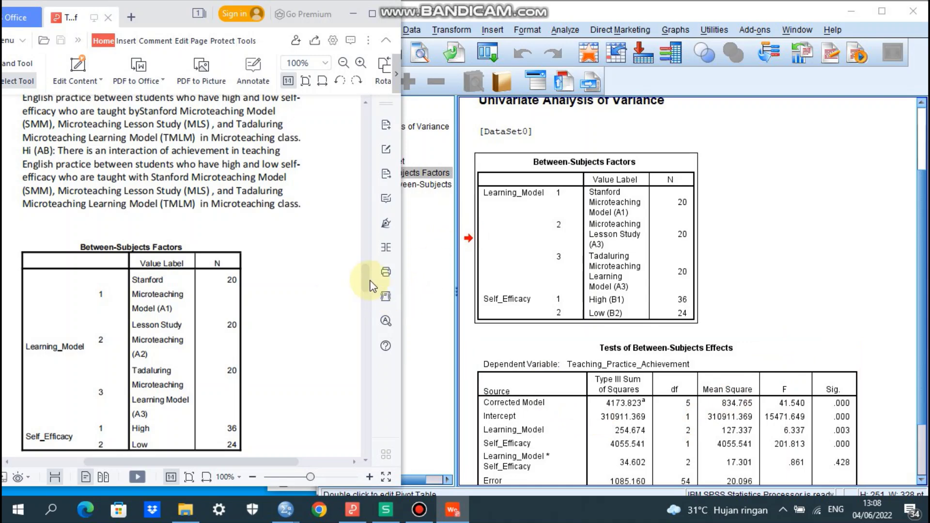
# - Copy the Tests of Between-Subjects Effects table from the SPSS output and switch back to the PDF
pyautogui.click(924, 271)
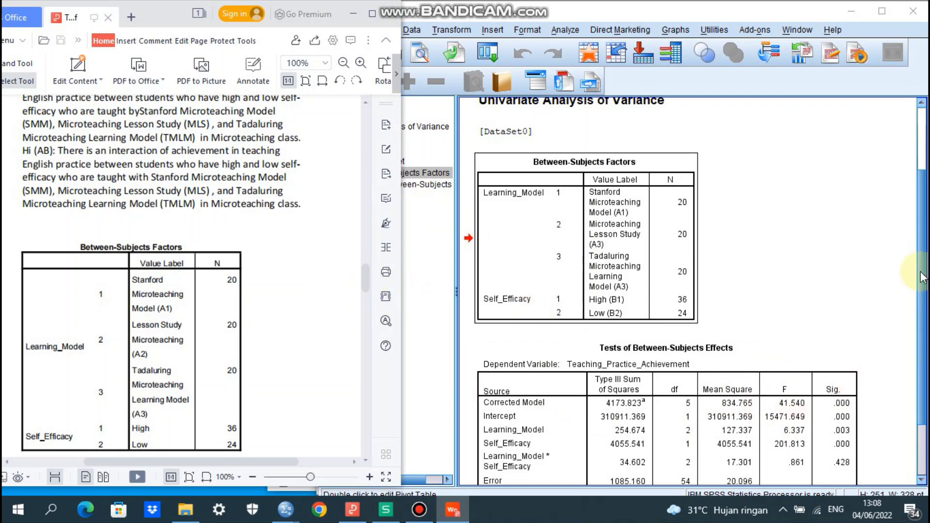
pyautogui.scroll(-3, 923, 310)
pyautogui.click(698, 387)
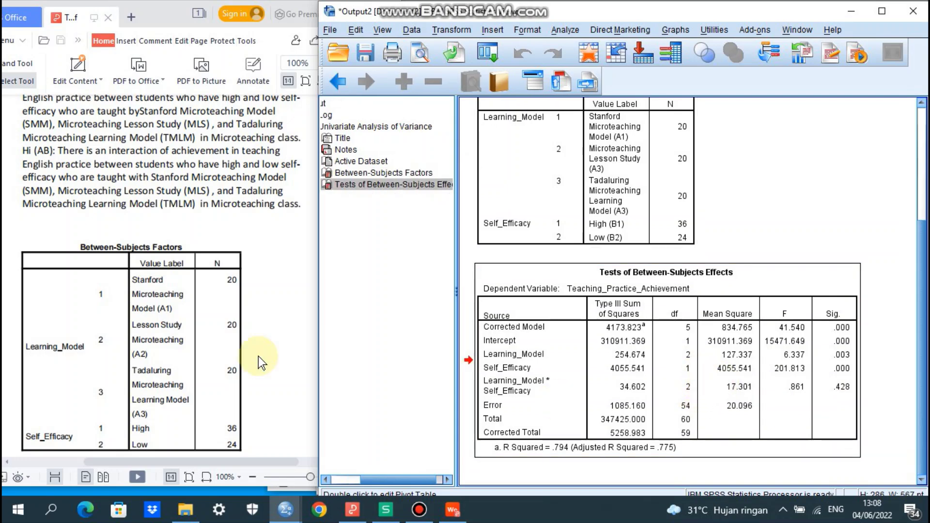
pyautogui.click(614, 287)
pyautogui.rightClick(613, 303)
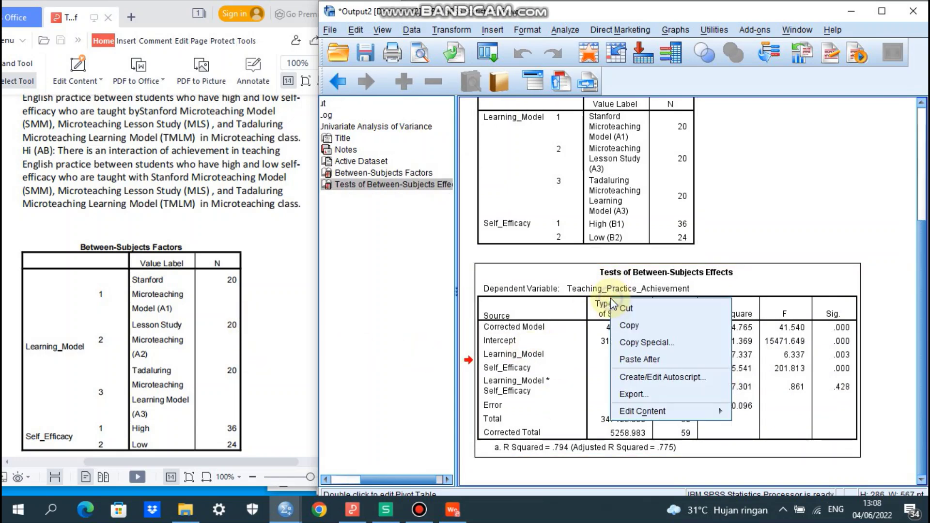
pyautogui.click(629, 329)
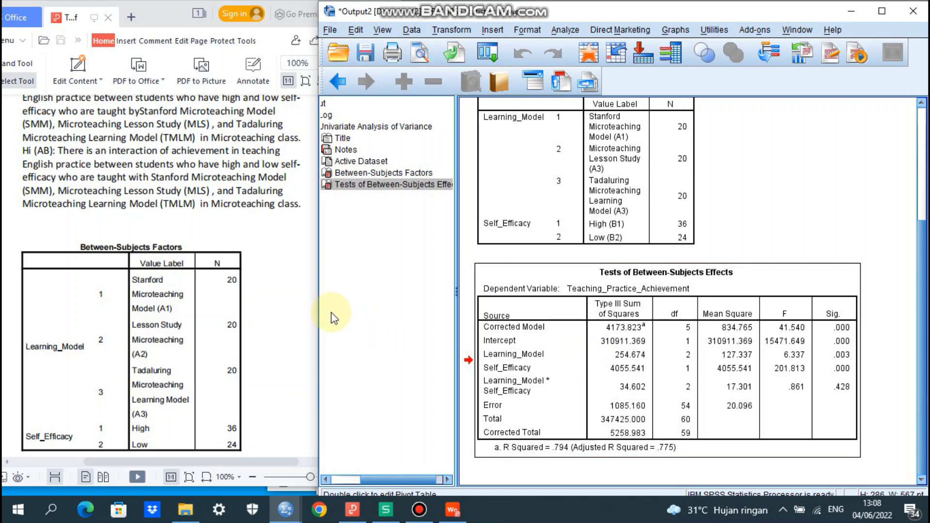
pyautogui.click(255, 292)
# - Compare the F and Sig. values in the PDF's Tests of Between-Subjects Effects table with those in the SPSS output
pyautogui.moveTo(368, 279); pyautogui.dragTo(376, 332)
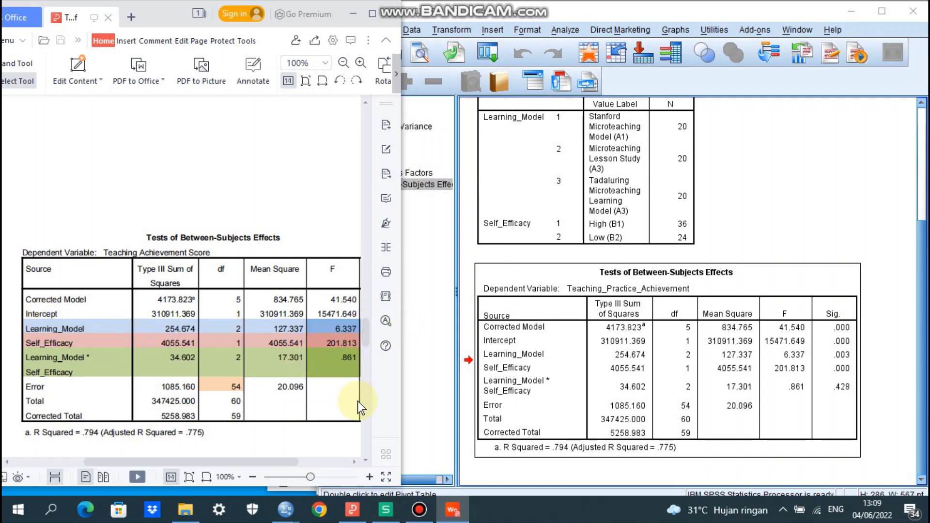
pyautogui.moveTo(249, 462); pyautogui.dragTo(474, 353)
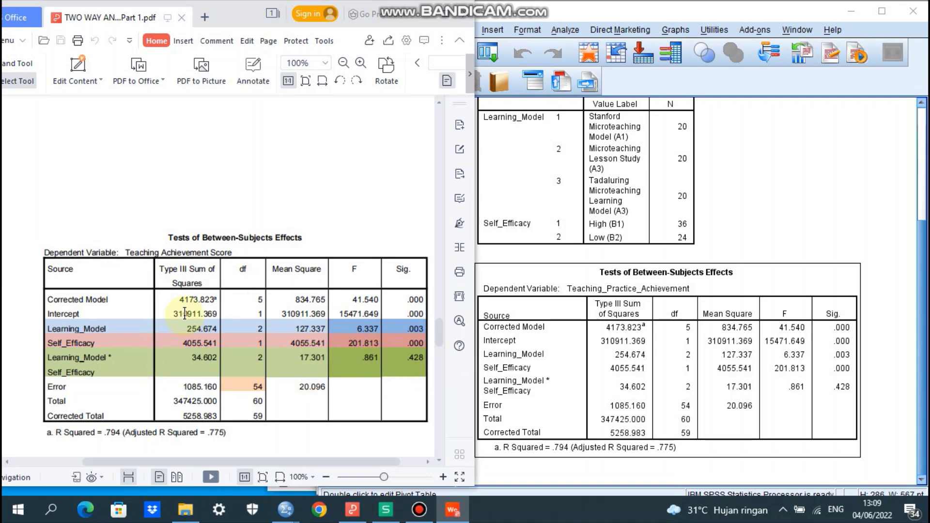
pyautogui.moveTo(233, 464); pyautogui.dragTo(253, 463)
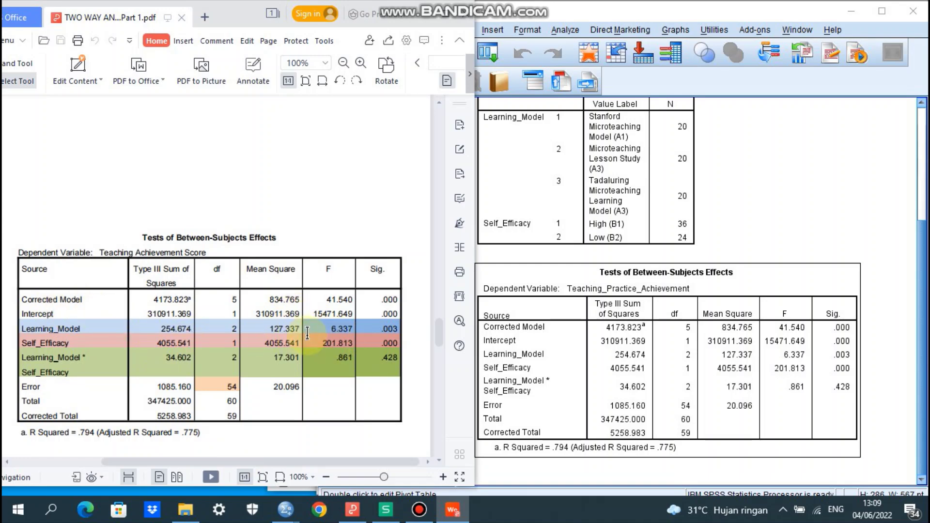
pyautogui.click(659, 339)
pyautogui.click(238, 305)
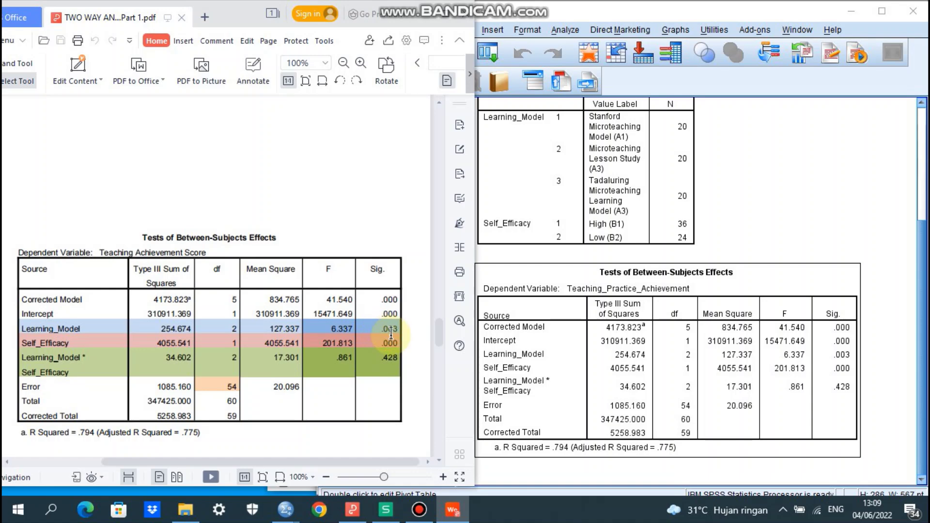
pyautogui.click(680, 350)
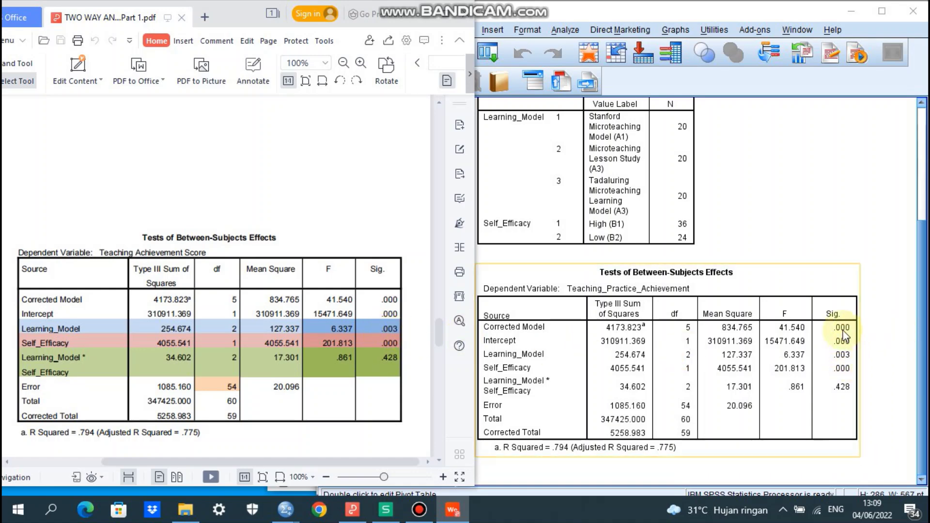
pyautogui.click(391, 350)
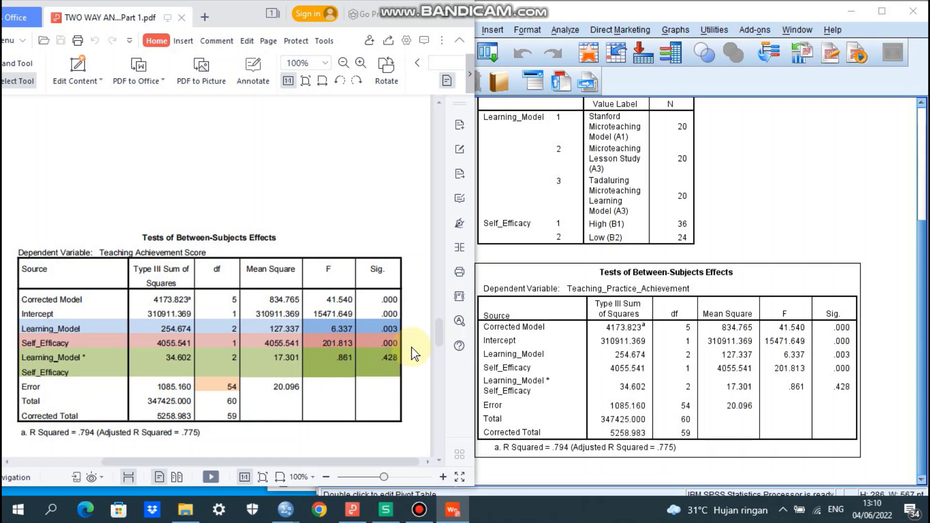
pyautogui.click(767, 399)
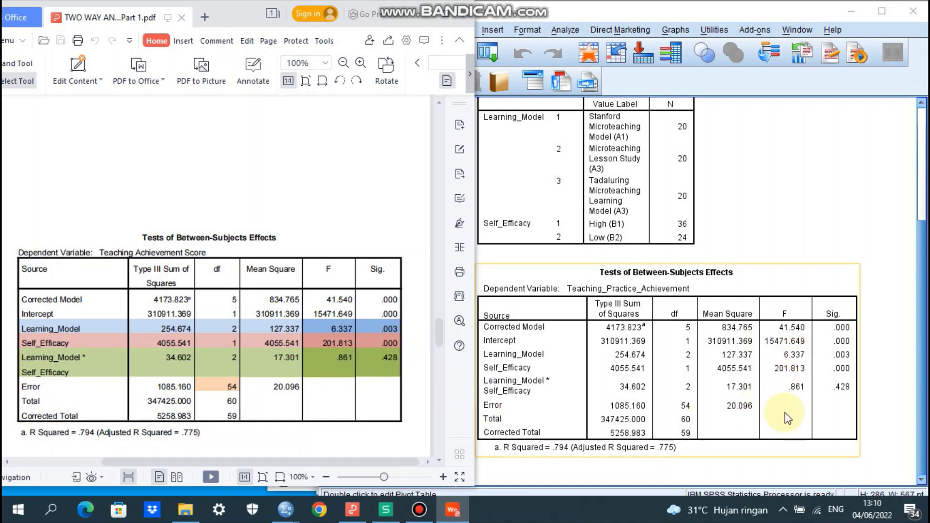
pyautogui.click(396, 371)
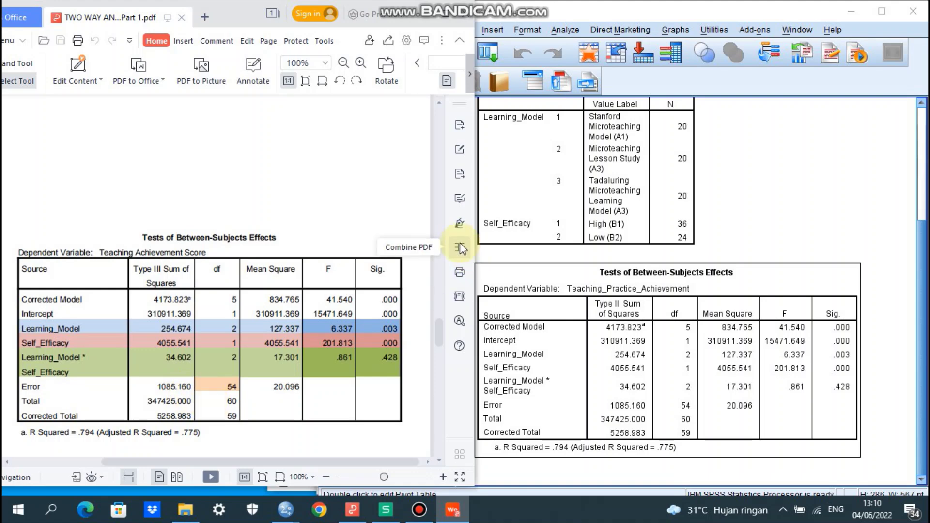
# - Check the Learning Model conclusion's Fcount and Ftable against the F distribution table PDF for numerator df 2 and denominator df 54
pyautogui.click(440, 334)
pyautogui.moveTo(442, 339); pyautogui.dragTo(443, 351)
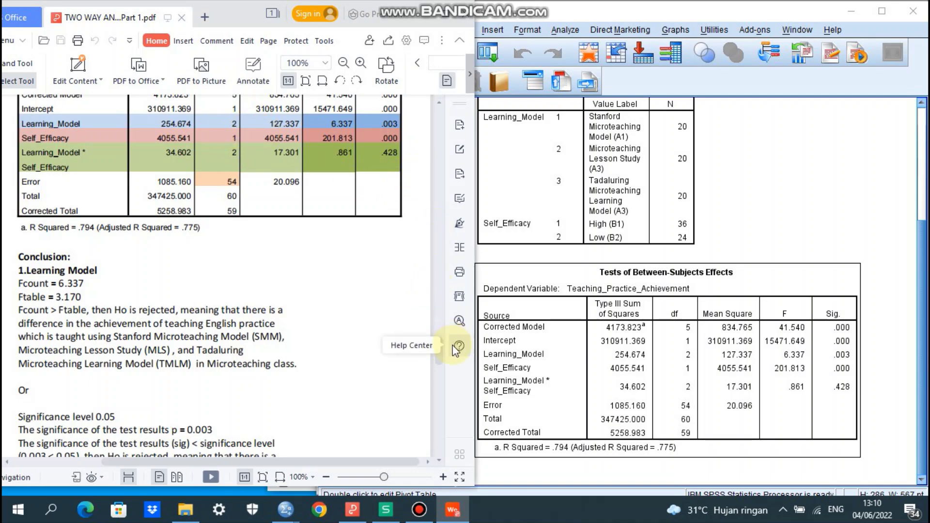
pyautogui.scroll(3, 440, 348)
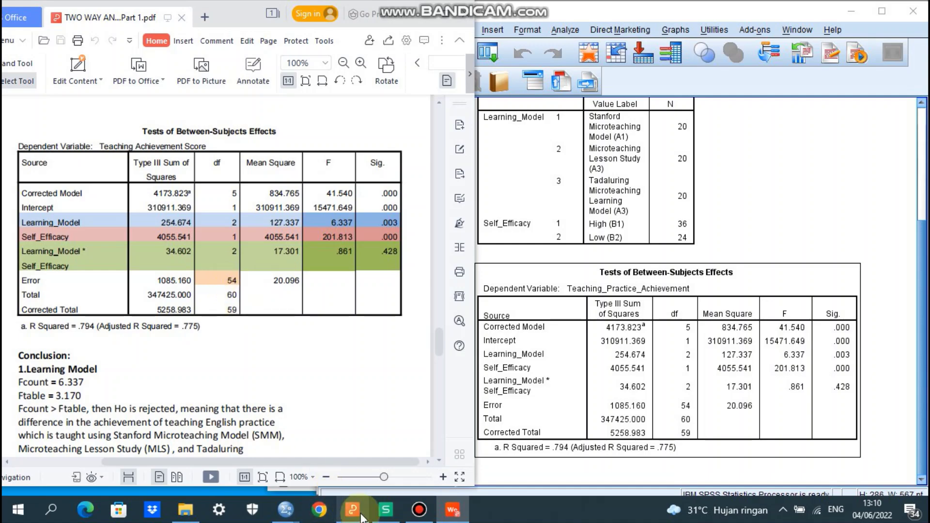
pyautogui.click(451, 510)
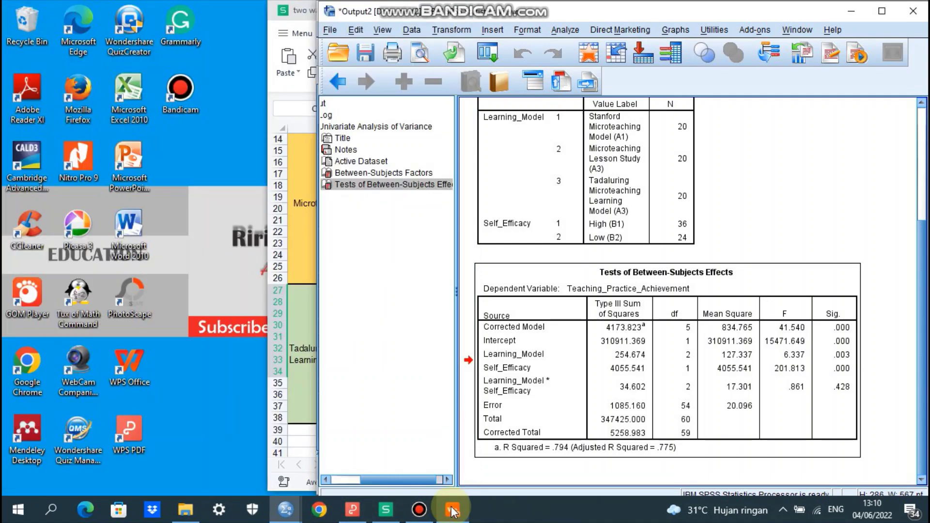
pyautogui.click(451, 511)
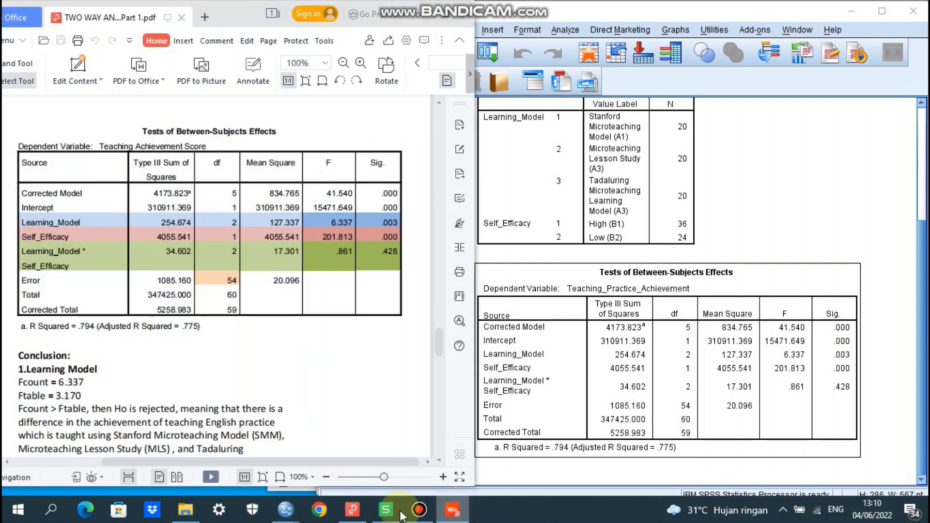
pyautogui.click(354, 510)
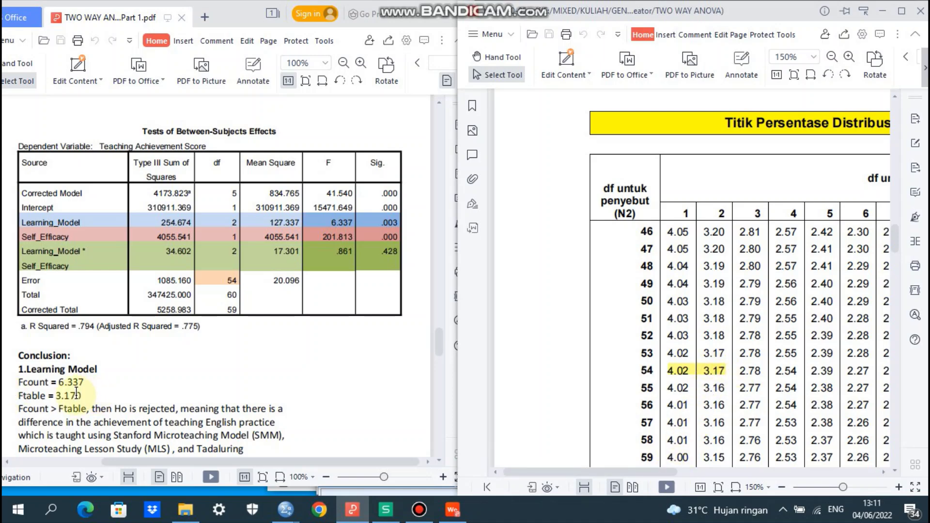
pyautogui.click(76, 393)
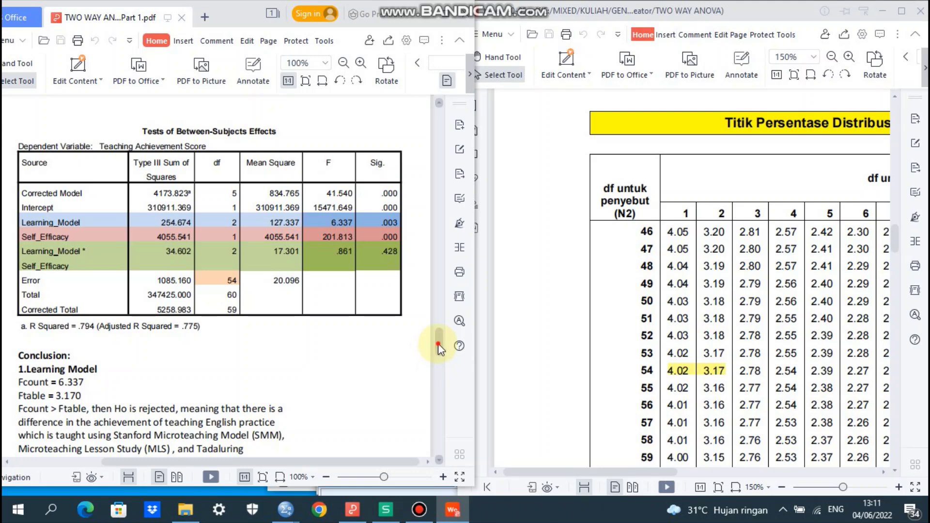
pyautogui.moveTo(438, 344); pyautogui.dragTo(438, 352)
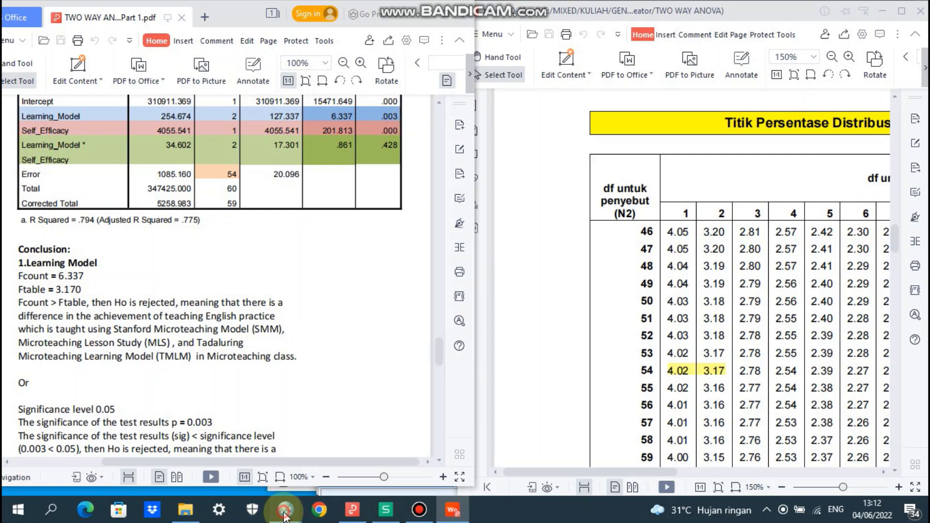
# - Check the Learning_Model significance in the SPSS output against the p value in the PDF's conclusion
pyautogui.moveTo(287, 514)
pyautogui.click(322, 461)
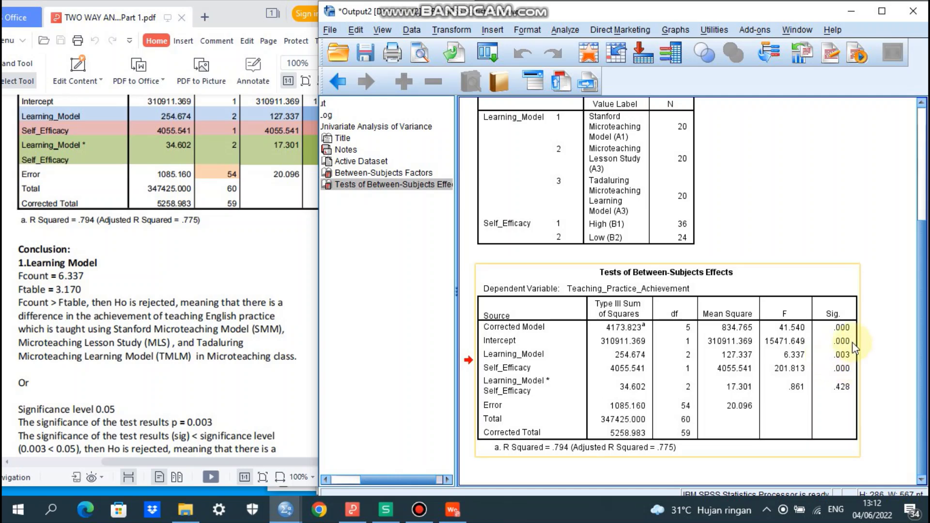
pyautogui.click(208, 418)
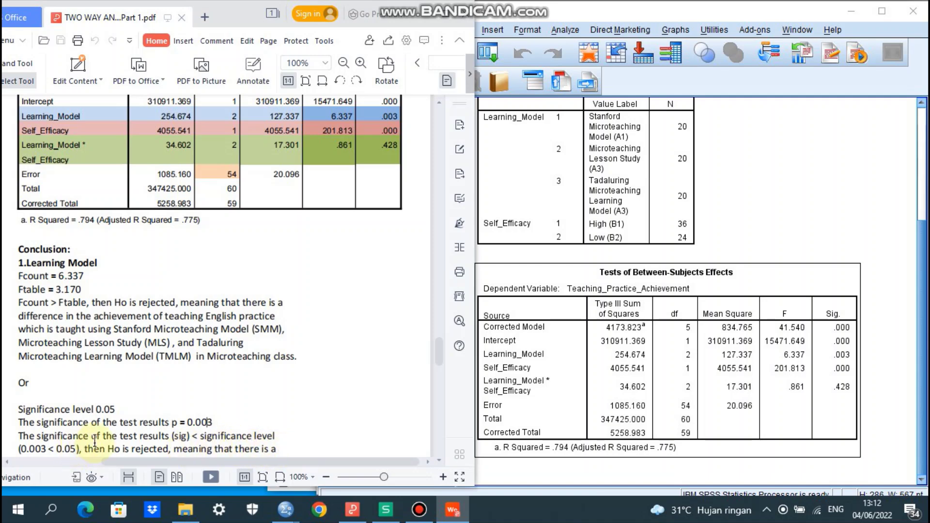
# - Check the Self-Efficacy Ability conclusion's Fcount and Ftable against the SPSS output and the F distribution table PDF for numerator df 1 and denominator df 54
pyautogui.moveTo(438, 350); pyautogui.dragTo(438, 356)
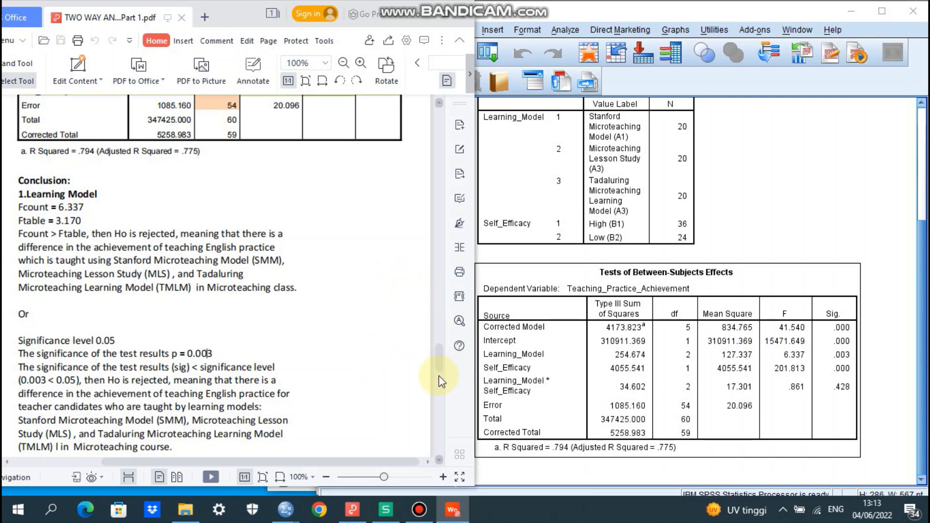
pyautogui.moveTo(442, 370); pyautogui.dragTo(441, 415)
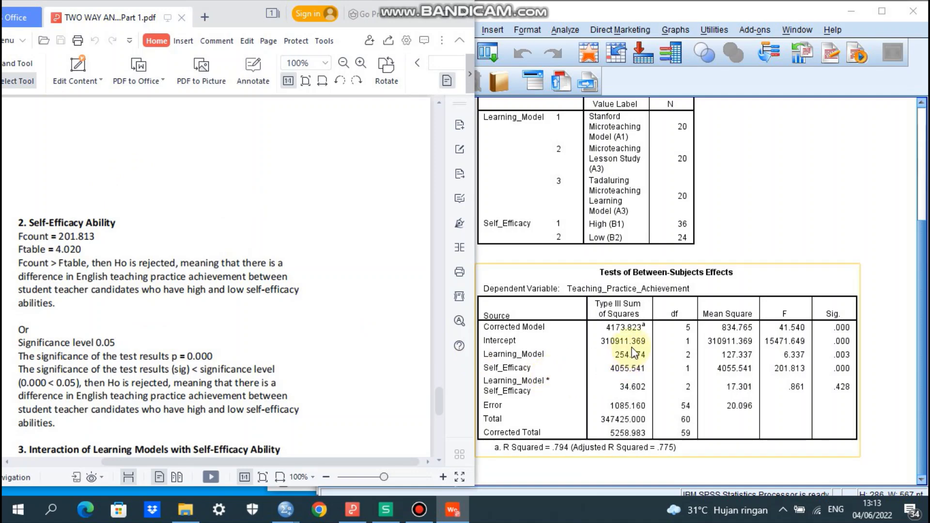
pyautogui.click(688, 371)
pyautogui.click(690, 372)
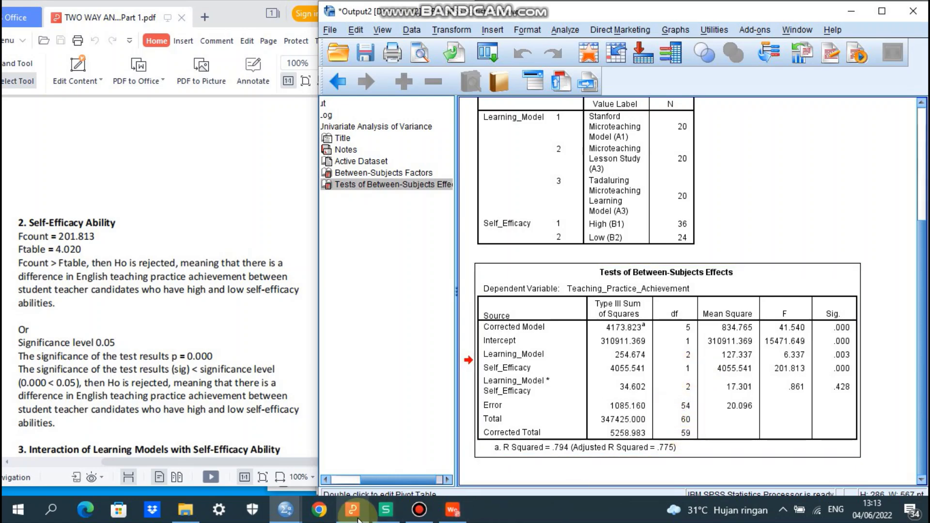
pyautogui.click(358, 520)
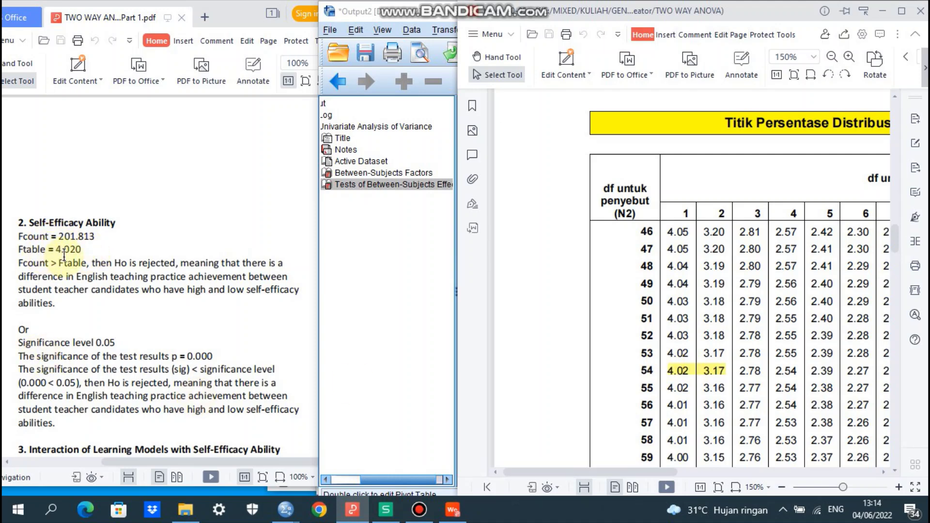
pyautogui.click(111, 257)
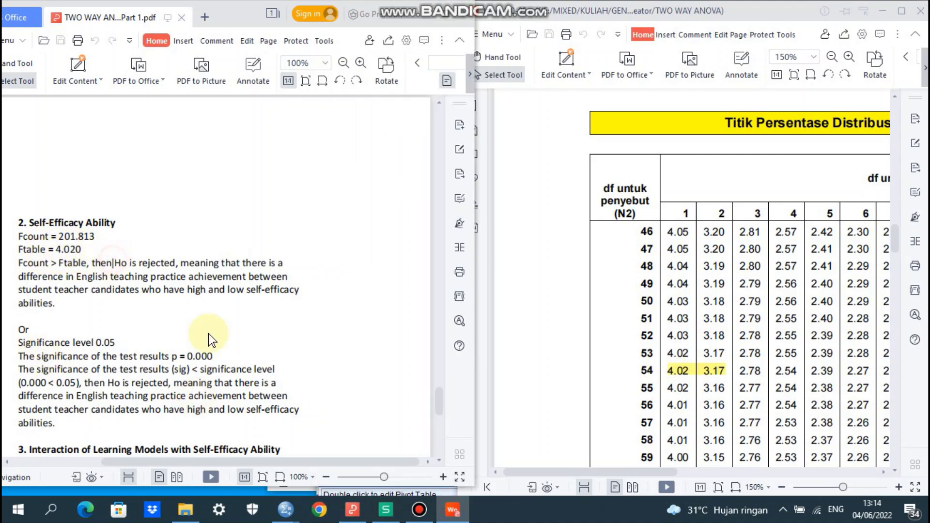
# - Return to the SPSS output and compare the Self_Efficacy significance with the p value in the PDF's Self-Efficacy Ability conclusion
pyautogui.moveTo(287, 509)
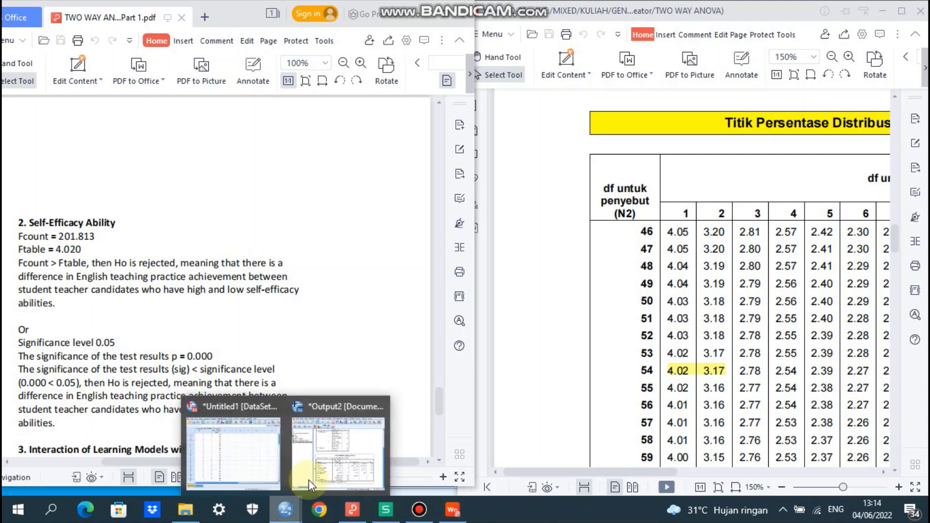
pyautogui.click(342, 436)
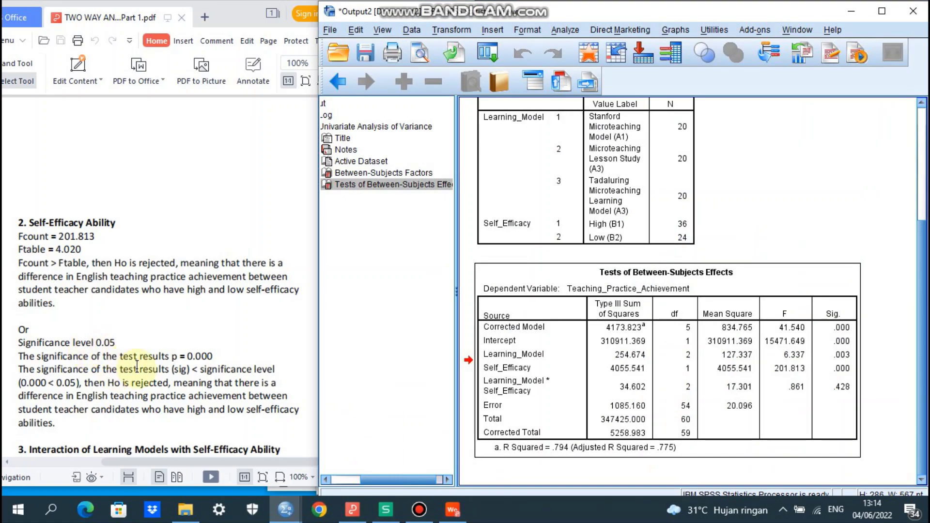
pyautogui.click(148, 374)
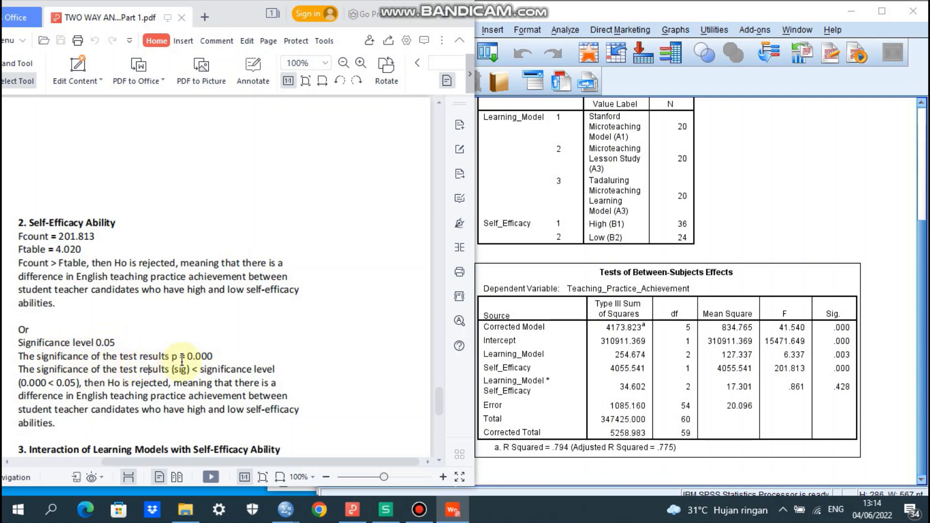
pyautogui.click(840, 368)
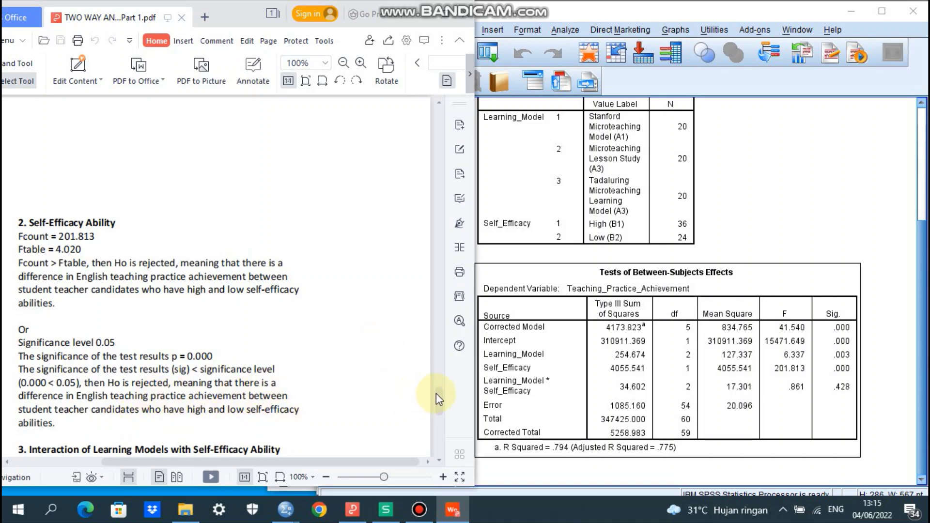
# - Check the interaction conclusion's Fcount and Ftable against the SPSS output and the F distribution table PDF for numerator df 2 and denominator df 54
pyautogui.moveTo(442, 400); pyautogui.dragTo(444, 417)
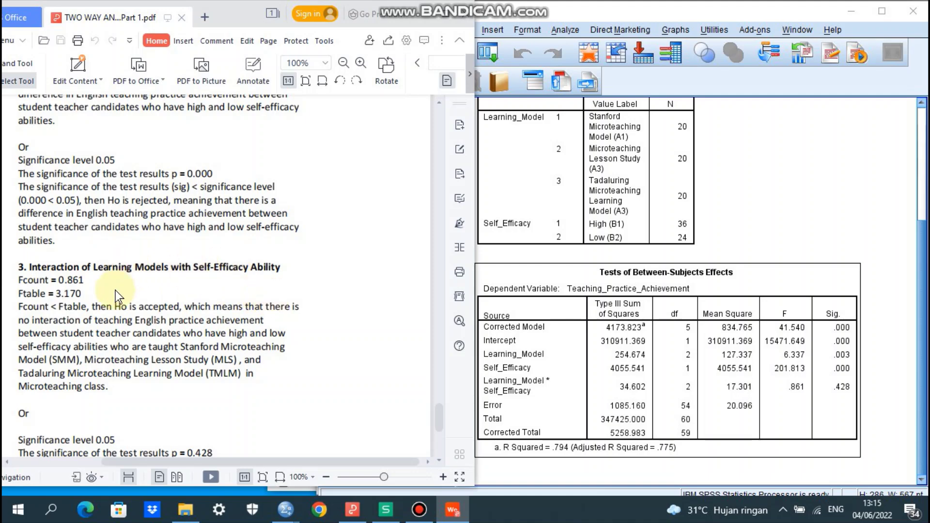
pyautogui.click(674, 451)
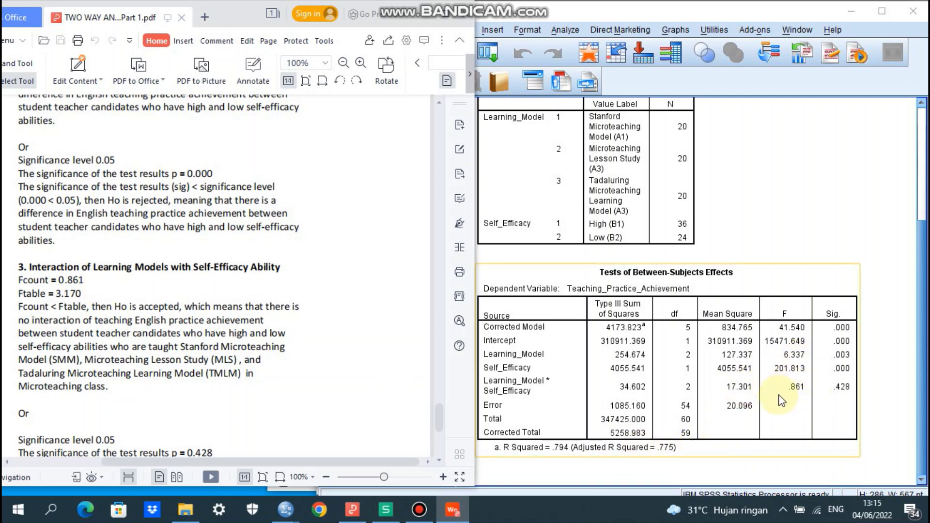
pyautogui.click(92, 225)
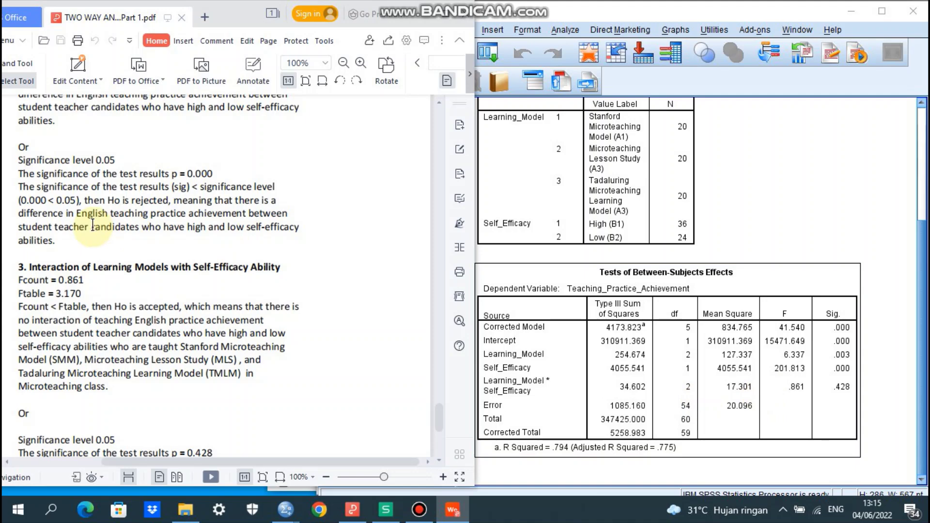
pyautogui.click(732, 421)
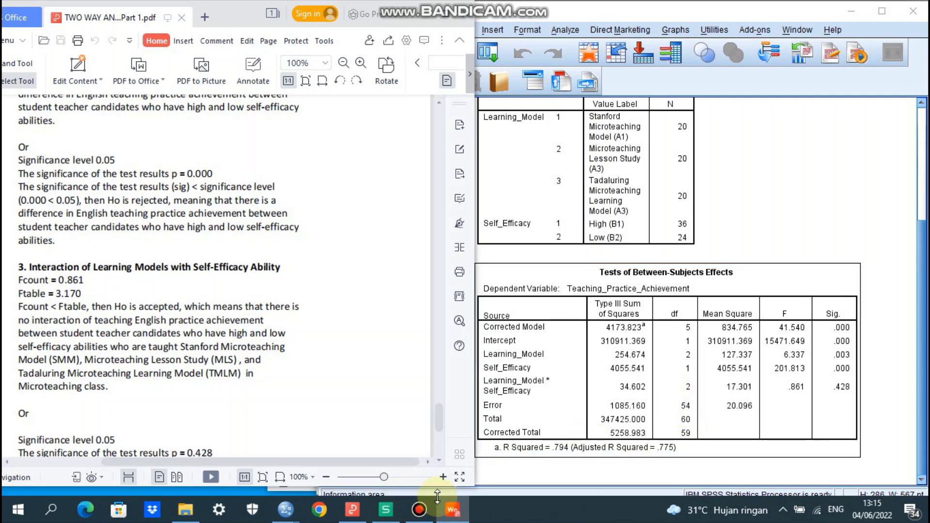
pyautogui.click(357, 513)
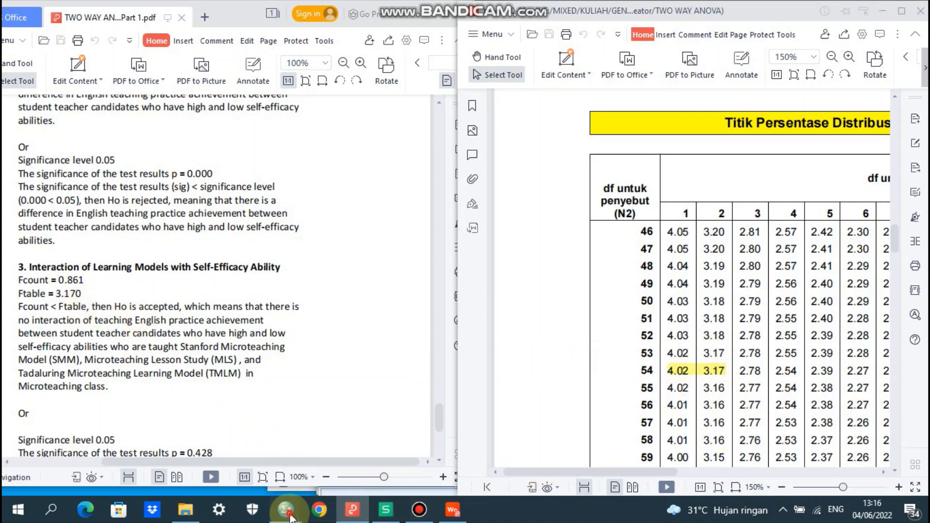
# - Return to the SPSS output and compare the Learning_Model * Self_Efficacy significance with the p value in the PDF's interaction conclusion
pyautogui.moveTo(285, 509)
pyautogui.click(327, 477)
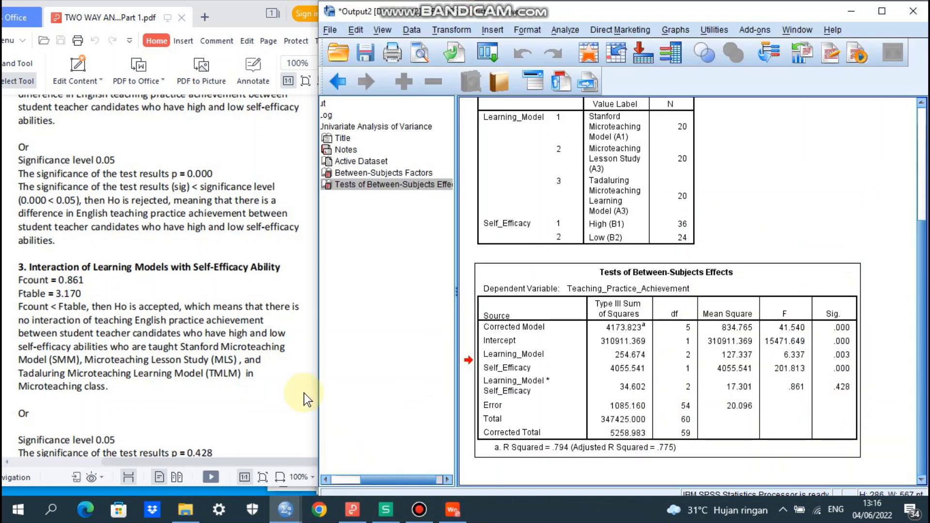
pyautogui.click(274, 386)
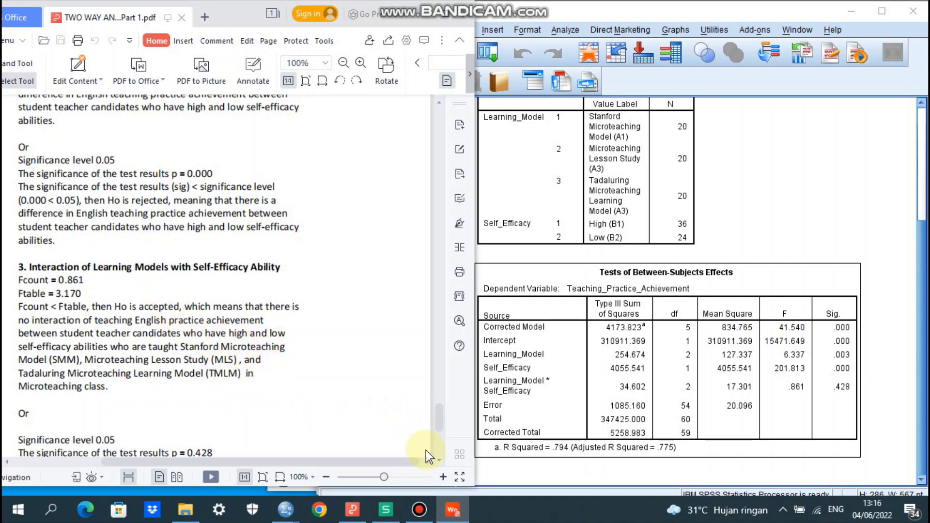
pyautogui.click(438, 457)
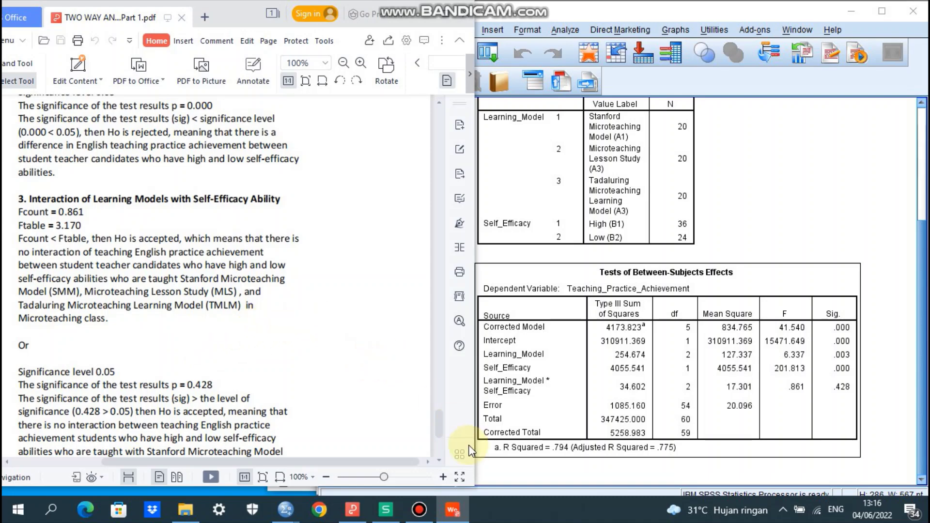
pyautogui.scroll(-5, 440, 458)
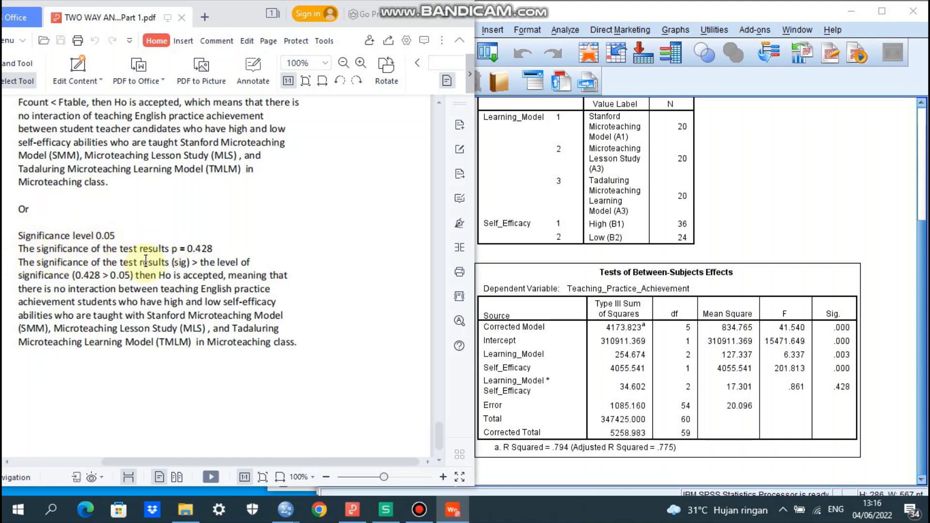
pyautogui.click(623, 380)
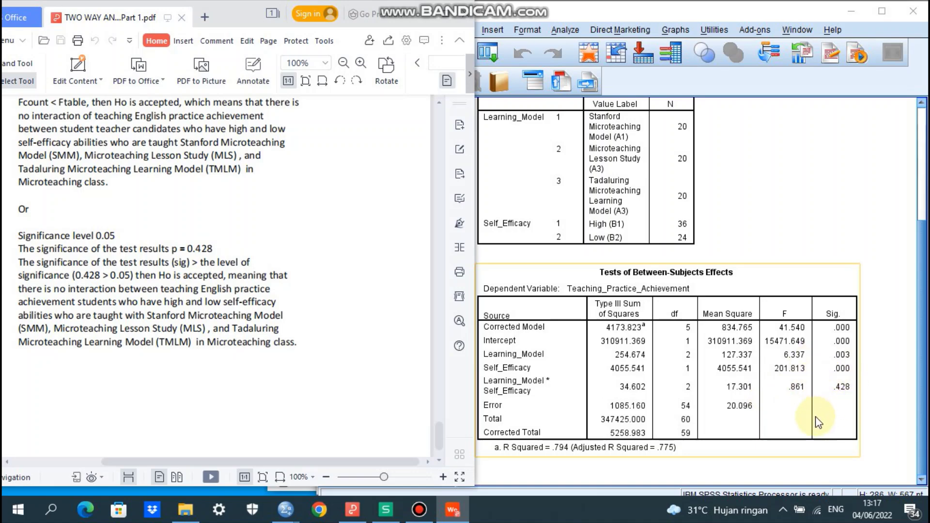
pyautogui.click(316, 329)
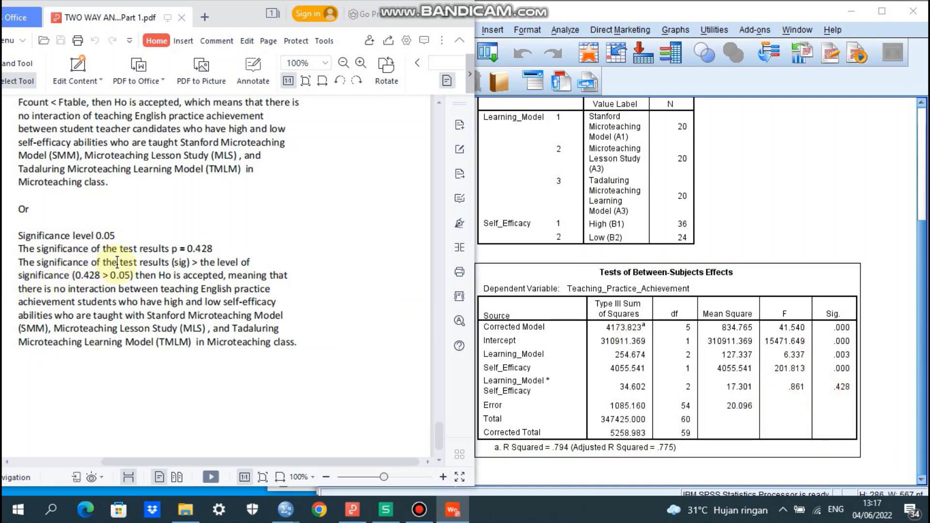